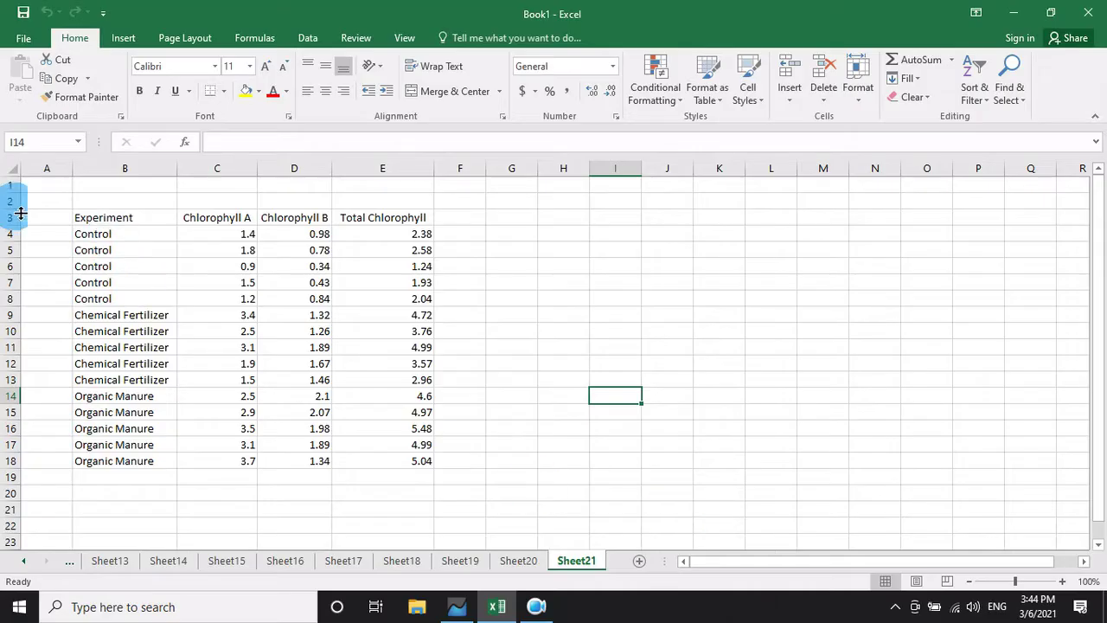
Step: Review the chlorophyll table as a whole, then its Experiment, Chlorophyll A, Chlorophyll B and Total columns
{"action": "left_click_drag", "start_coordinate": [84, 221], "coordinate": [383, 459]}
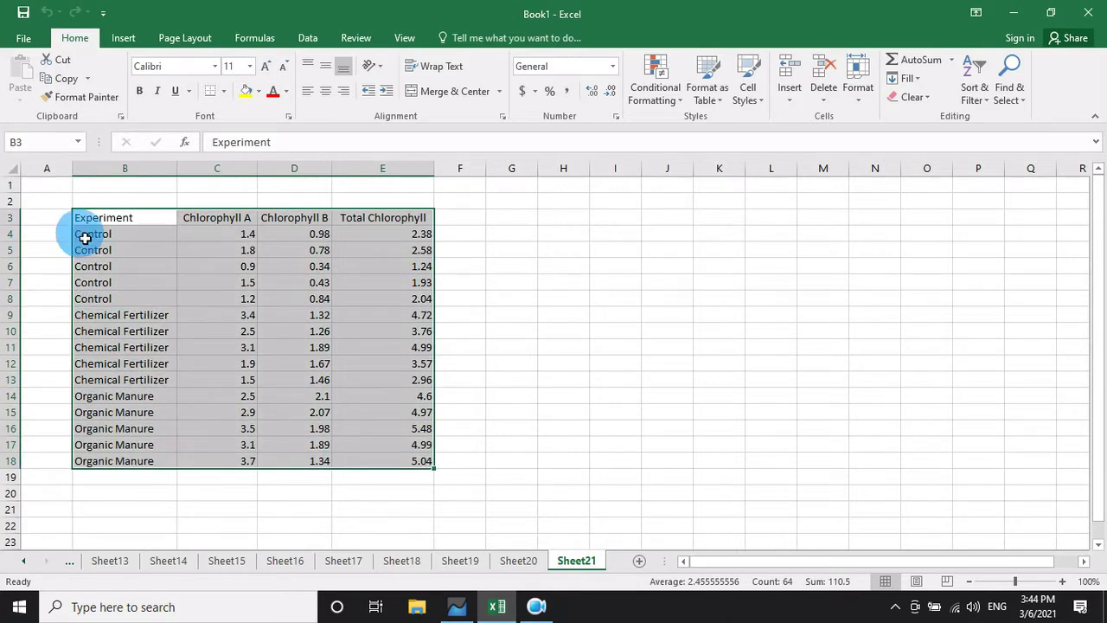
{"action": "left_click", "coordinate": [86, 221]}
{"action": "left_click_drag", "start_coordinate": [111, 315], "coordinate": [104, 448]}
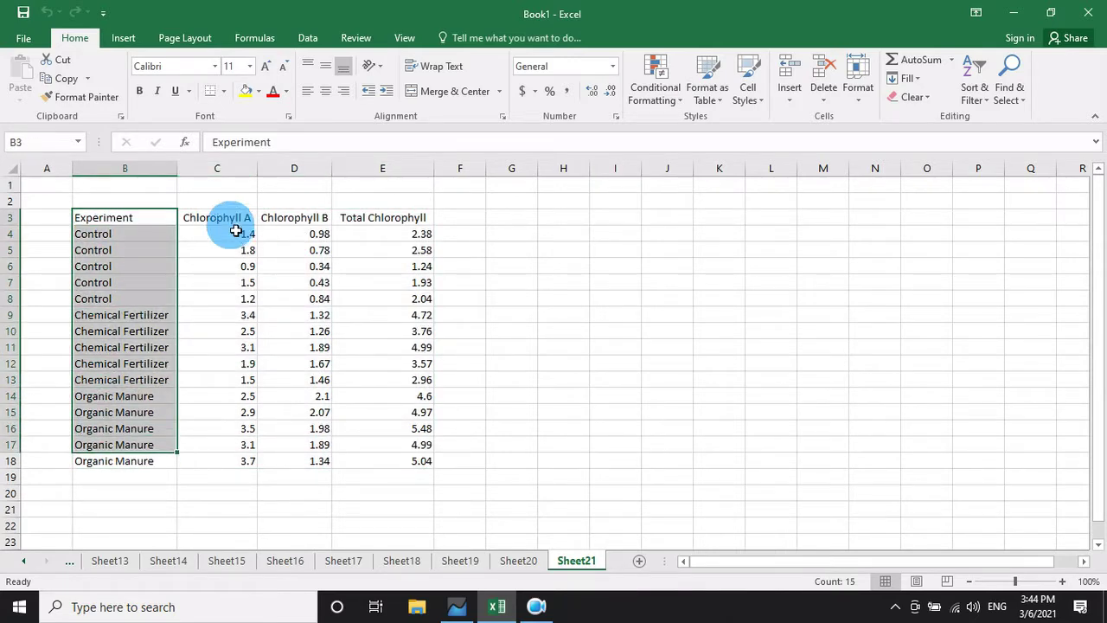
{"action": "left_click_drag", "start_coordinate": [229, 221], "coordinate": [227, 424]}
{"action": "left_click_drag", "start_coordinate": [301, 225], "coordinate": [300, 414]}
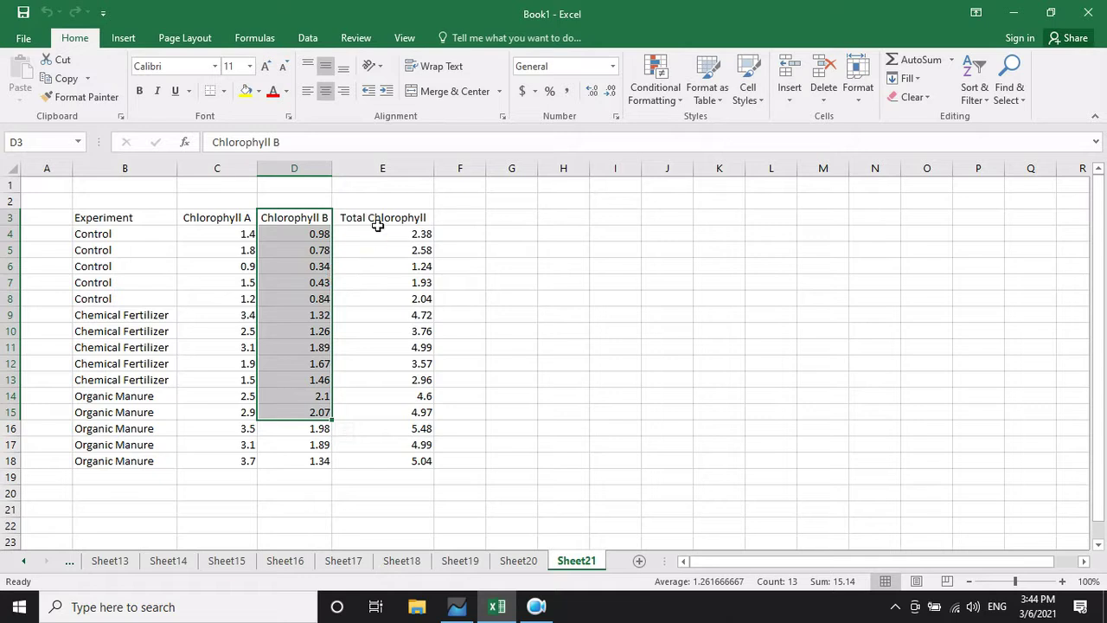
{"action": "left_click_drag", "start_coordinate": [375, 223], "coordinate": [358, 405]}
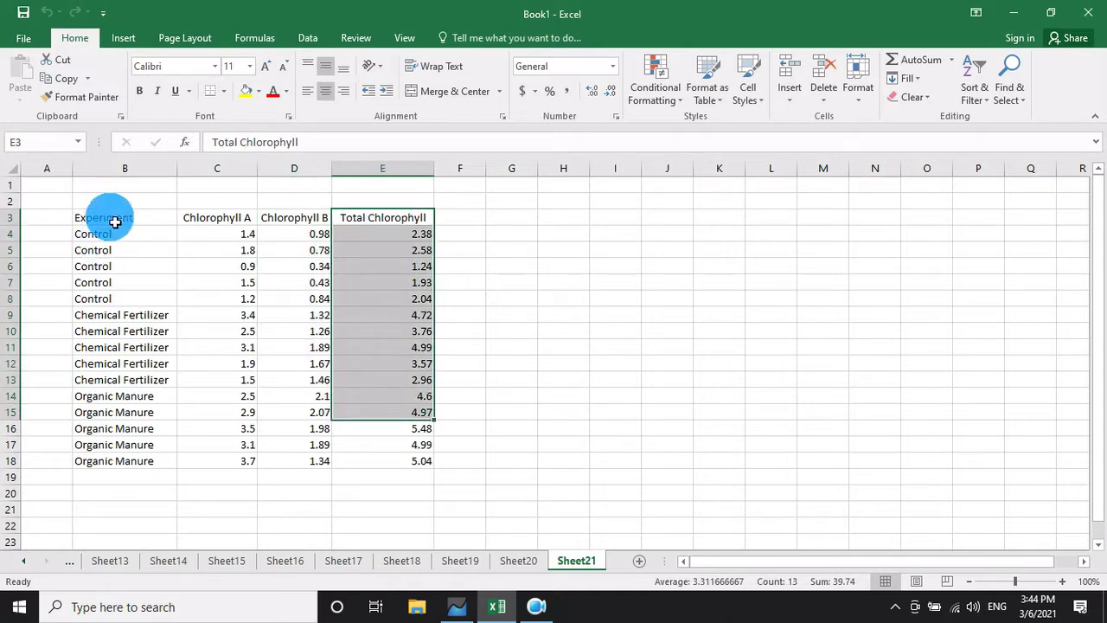
Step: Highlight the five Control rows, clear the selection, and switch to NCSS 12
{"action": "left_click_drag", "start_coordinate": [113, 235], "coordinate": [110, 469]}
{"action": "left_click", "coordinate": [519, 399]}
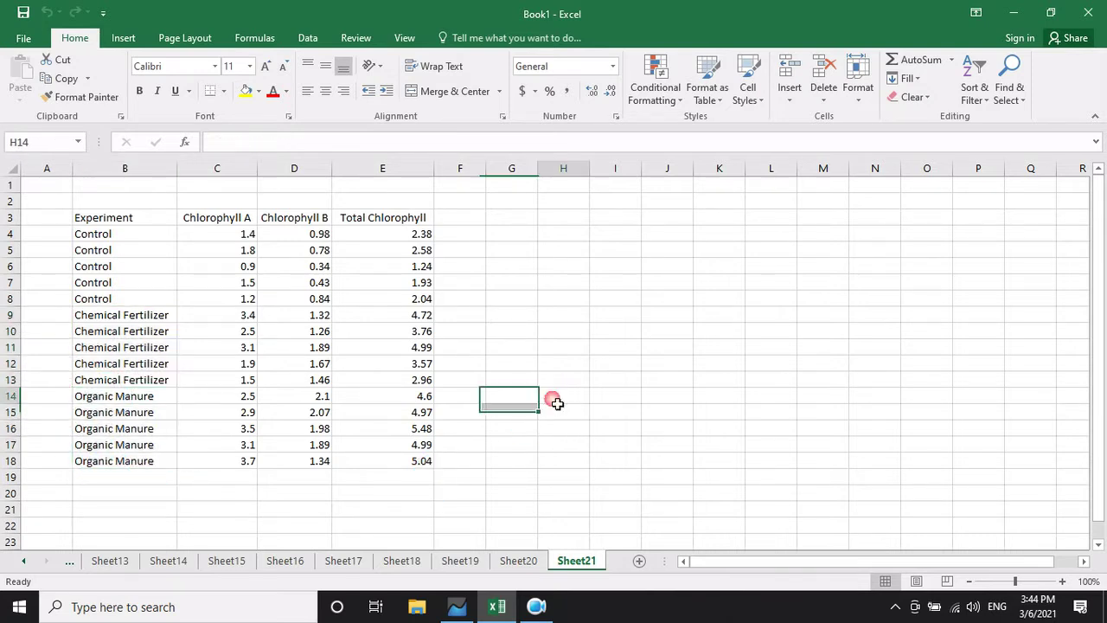
{"action": "left_click", "coordinate": [553, 398]}
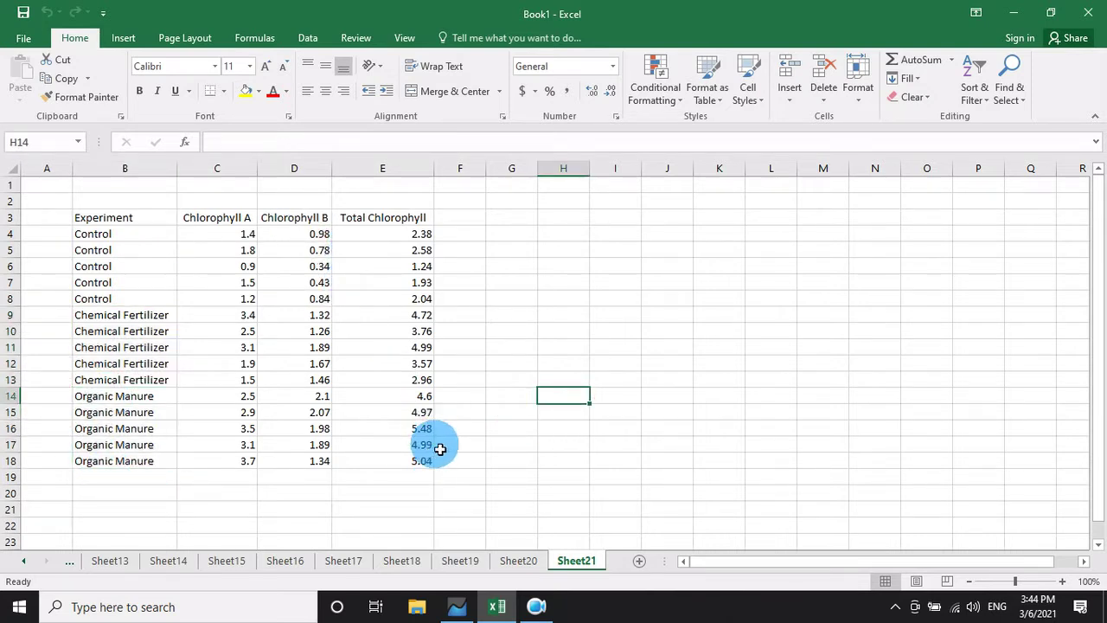
{"action": "left_click", "coordinate": [457, 607]}
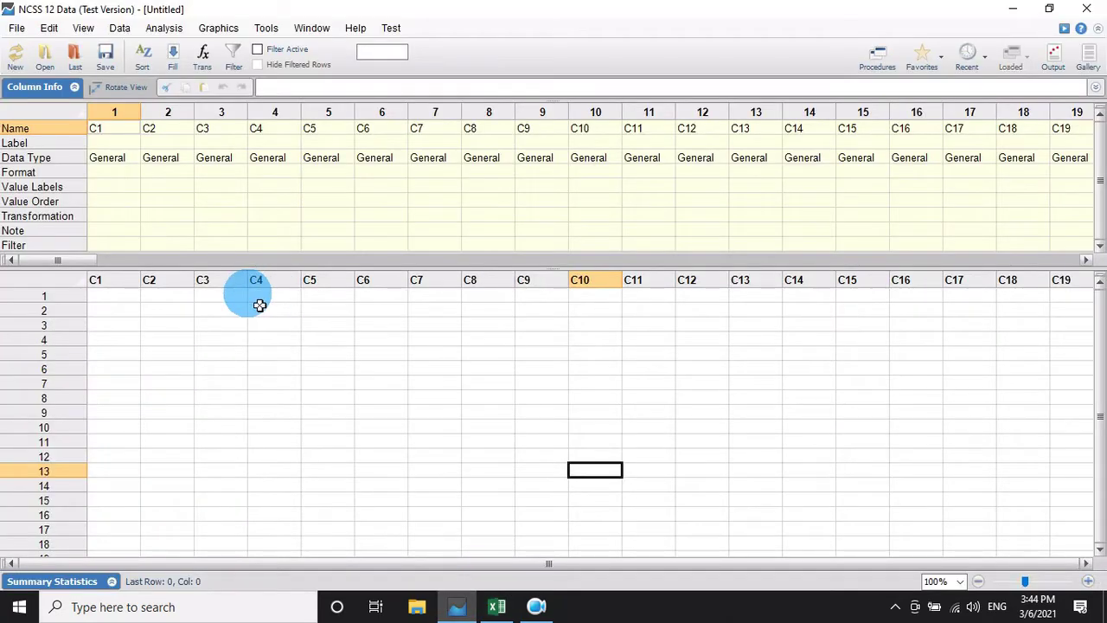
Step: Quick-import the Book1ch.xlsx workbook and check its 15 imported data rows
{"action": "left_click", "coordinate": [17, 28]}
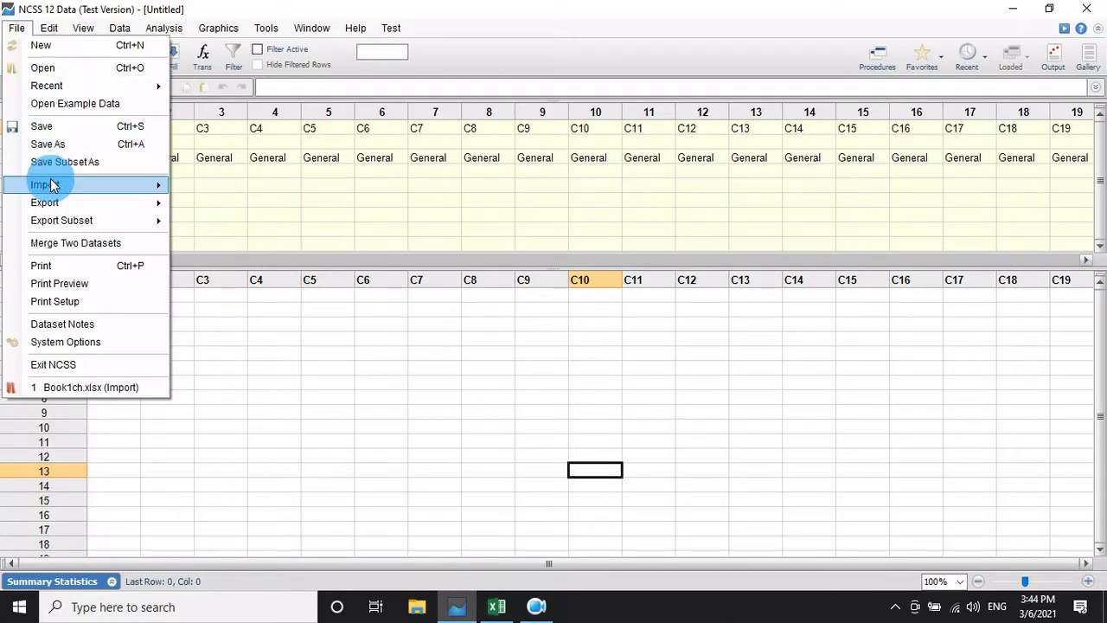
{"action": "mouse_move", "coordinate": [92, 184]}
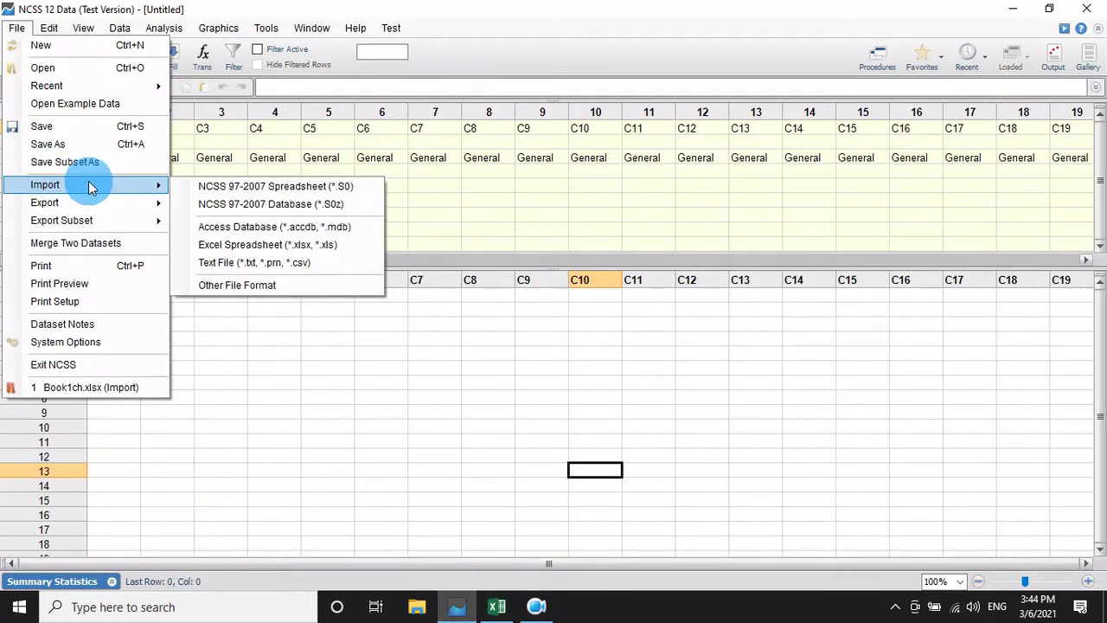
{"action": "left_click", "coordinate": [239, 248]}
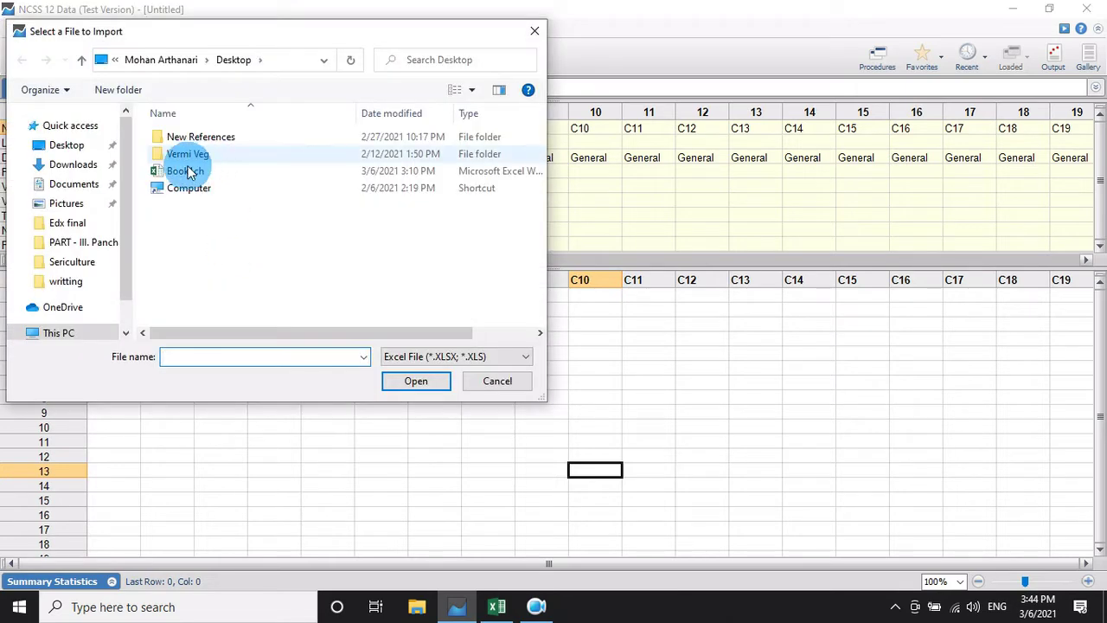
{"action": "left_click", "coordinate": [188, 172]}
{"action": "left_click", "coordinate": [414, 379]}
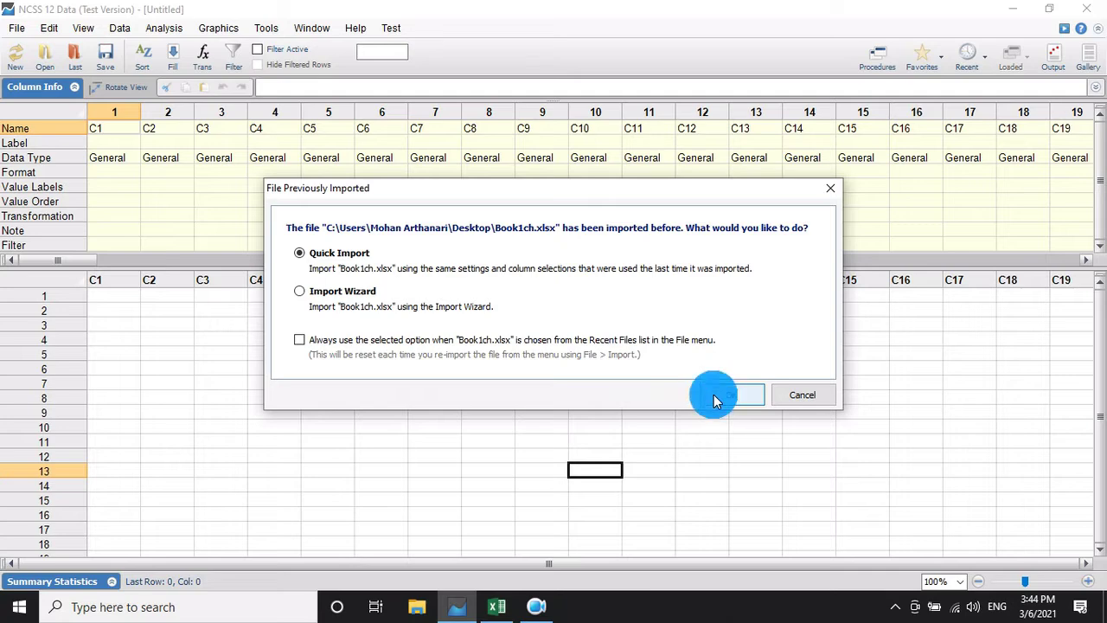
{"action": "left_click", "coordinate": [714, 400]}
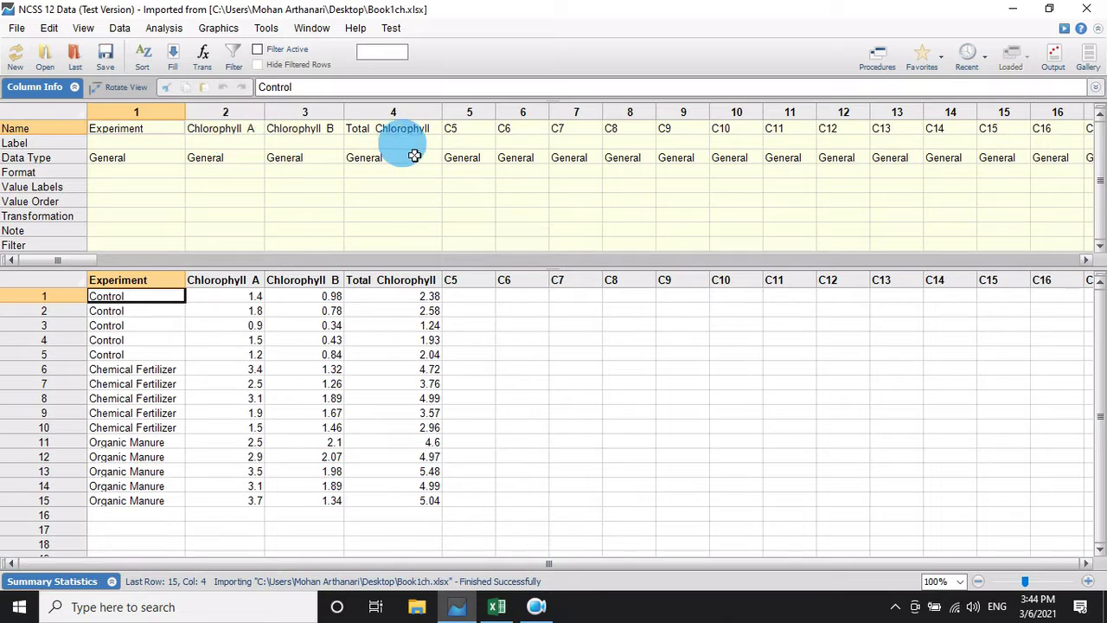
{"action": "left_click_drag", "start_coordinate": [106, 316], "coordinate": [420, 506]}
{"action": "left_click", "coordinate": [541, 442]}
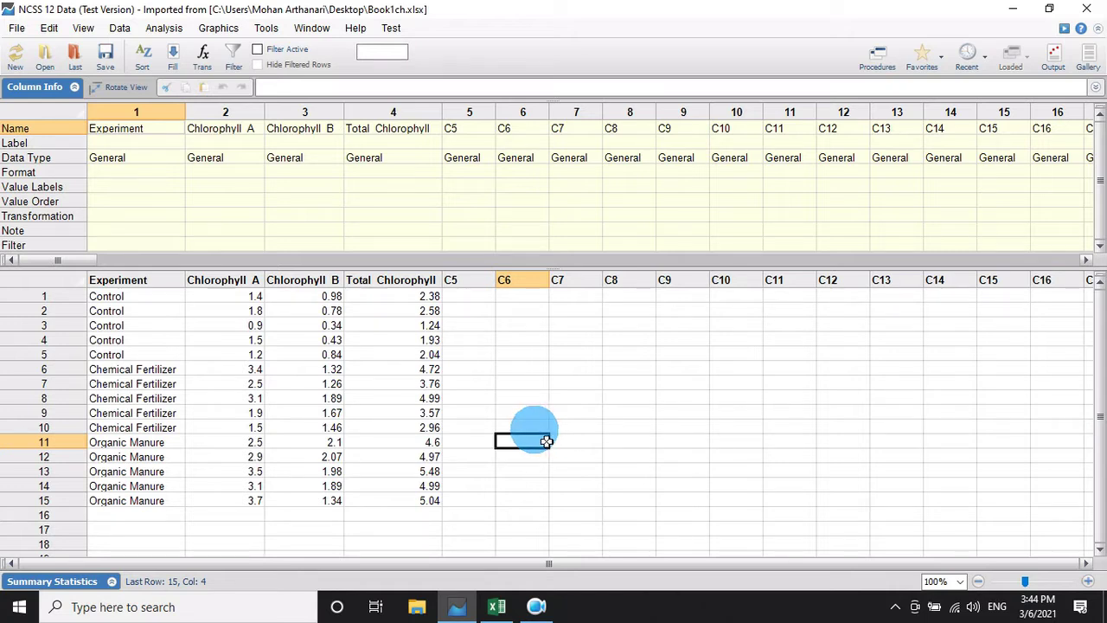
Step: Start a new 3D scatter plot procedure and maximize its window
{"action": "left_click", "coordinate": [226, 32]}
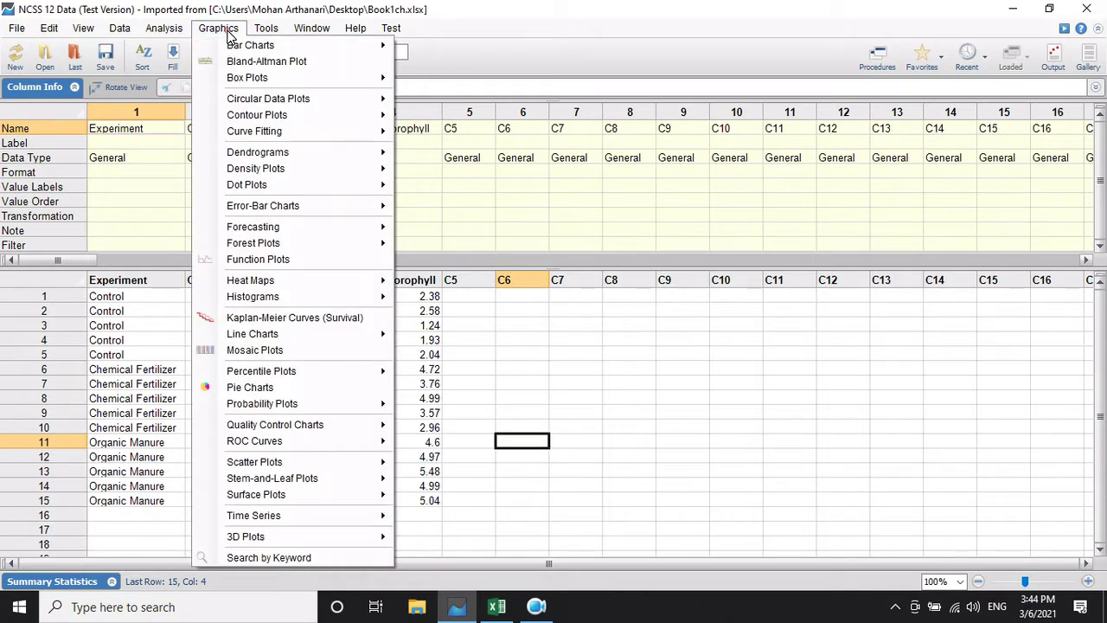
{"action": "mouse_move", "coordinate": [324, 537]}
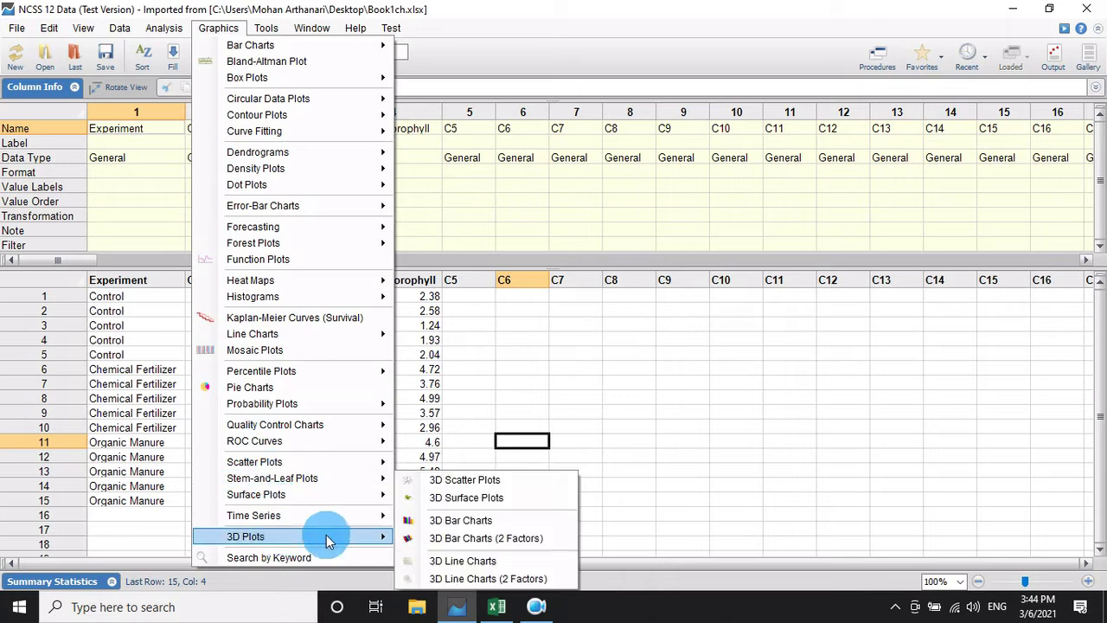
{"action": "left_click", "coordinate": [443, 491]}
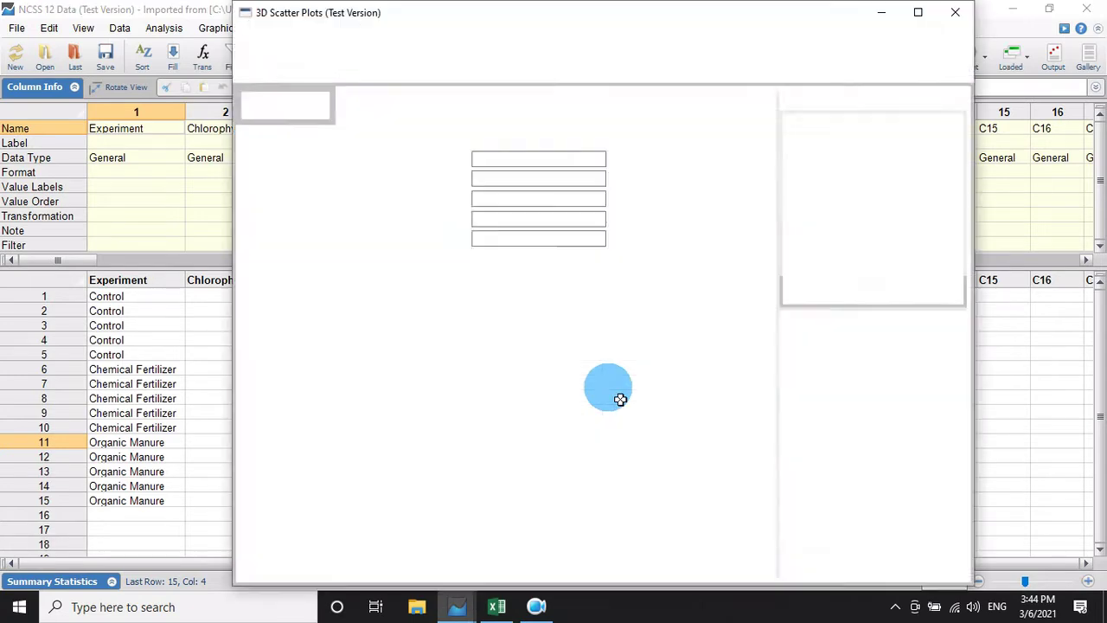
{"action": "left_click", "coordinate": [927, 12]}
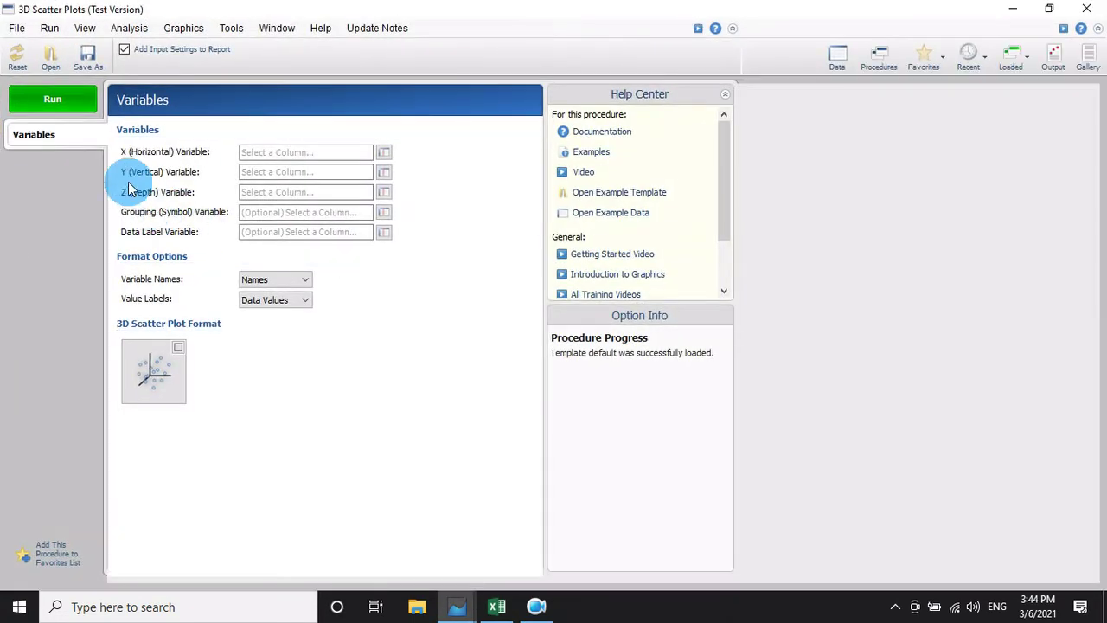
Step: Assign Chlorophyll_A, Chlorophyll_B and Total_Chlorophyll to the X, Y and Z axes
{"action": "left_click", "coordinate": [383, 154]}
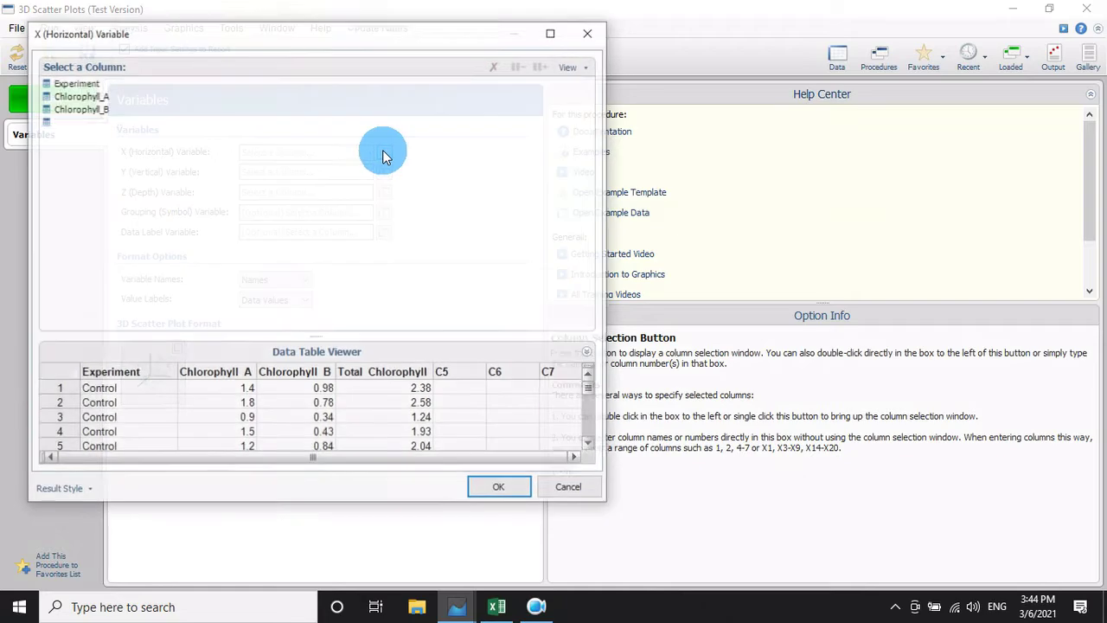
{"action": "left_click", "coordinate": [87, 97]}
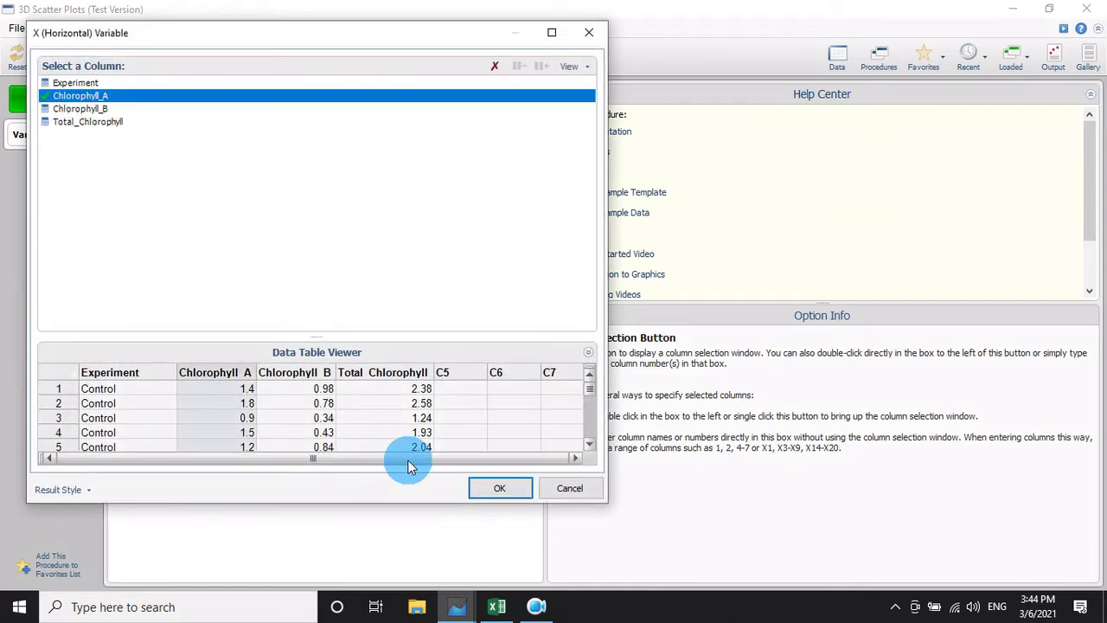
{"action": "left_click", "coordinate": [500, 487]}
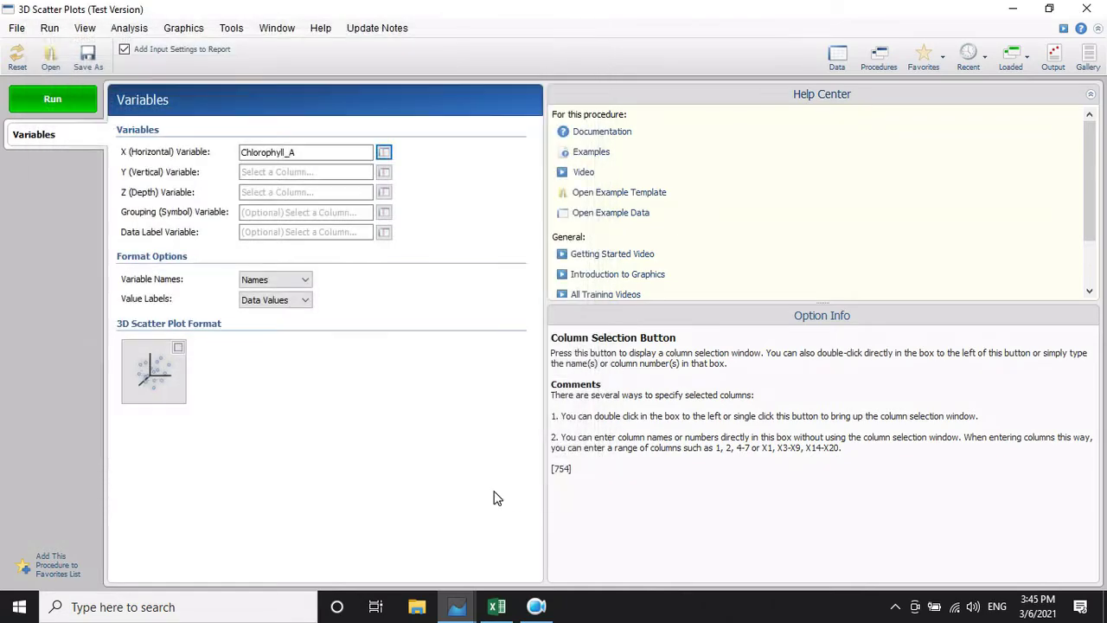
{"action": "left_click", "coordinate": [384, 172]}
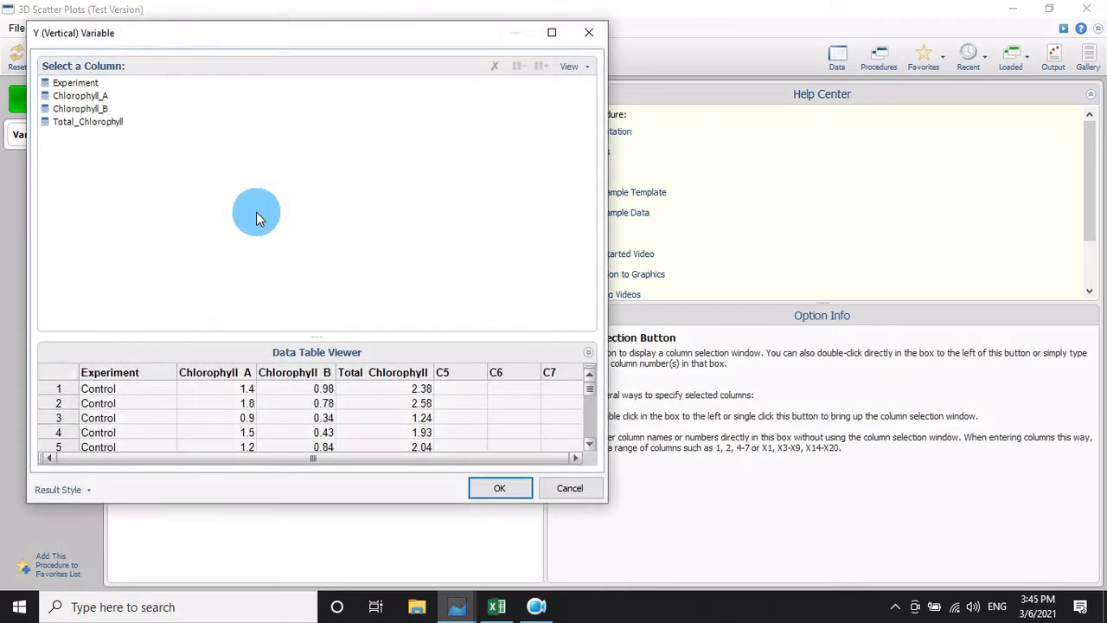
{"action": "left_click", "coordinate": [86, 110]}
{"action": "left_click", "coordinate": [500, 488]}
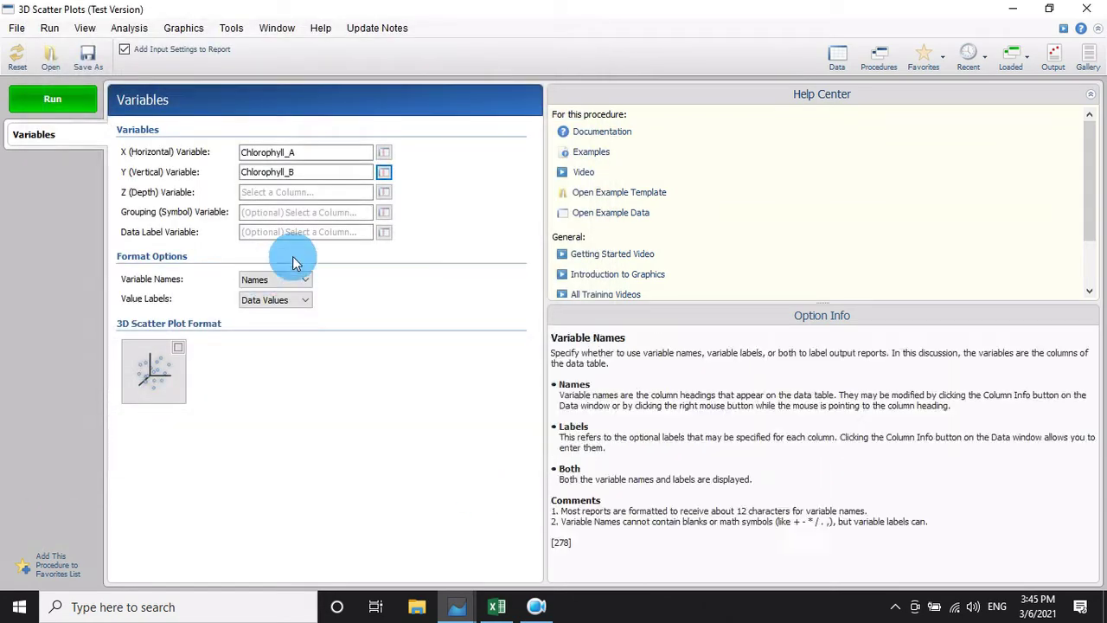
{"action": "left_click", "coordinate": [383, 192]}
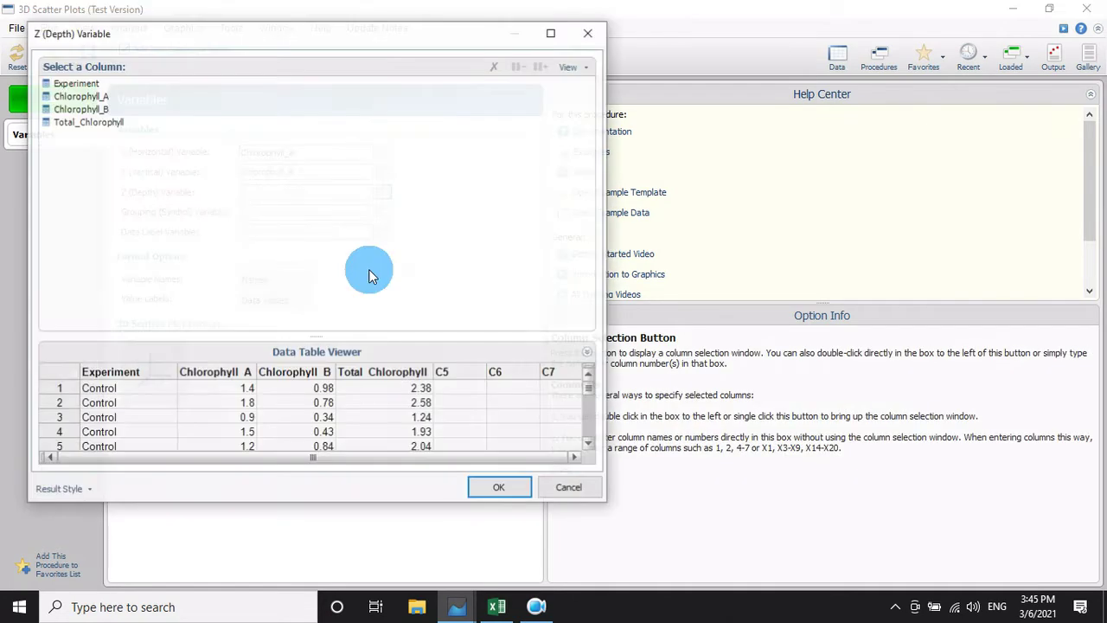
{"action": "left_click", "coordinate": [87, 122]}
{"action": "left_click", "coordinate": [501, 488]}
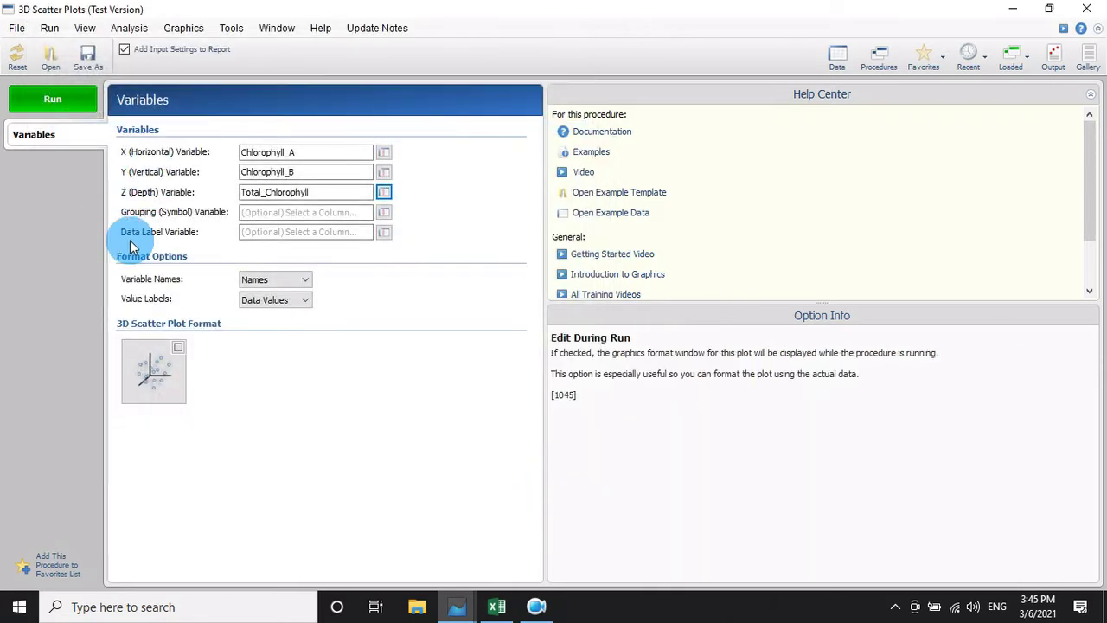
Step: Group the symbols by Experiment, enable Edit During Run, and run the plot
{"action": "left_click", "coordinate": [383, 231]}
{"action": "left_click", "coordinate": [71, 84]}
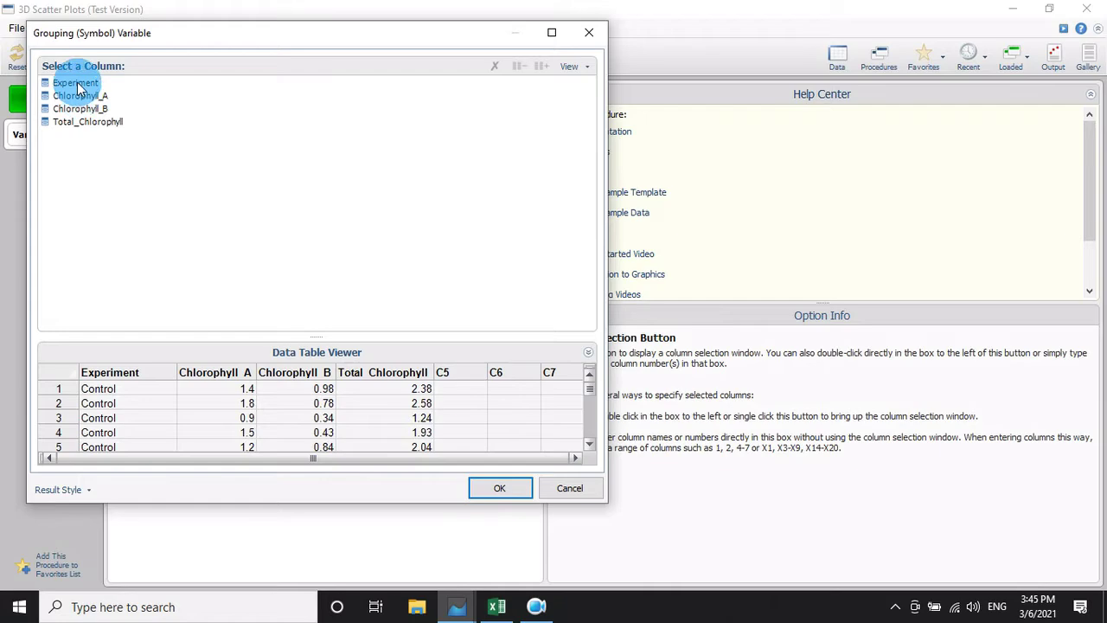
{"action": "left_click", "coordinate": [497, 484]}
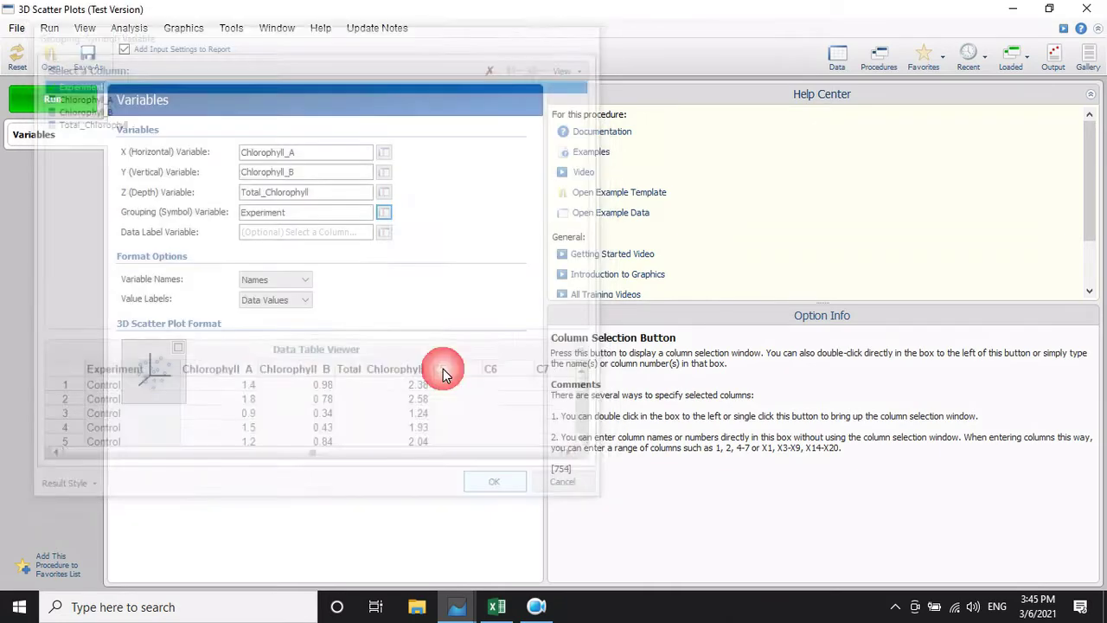
{"action": "left_click", "coordinate": [178, 347]}
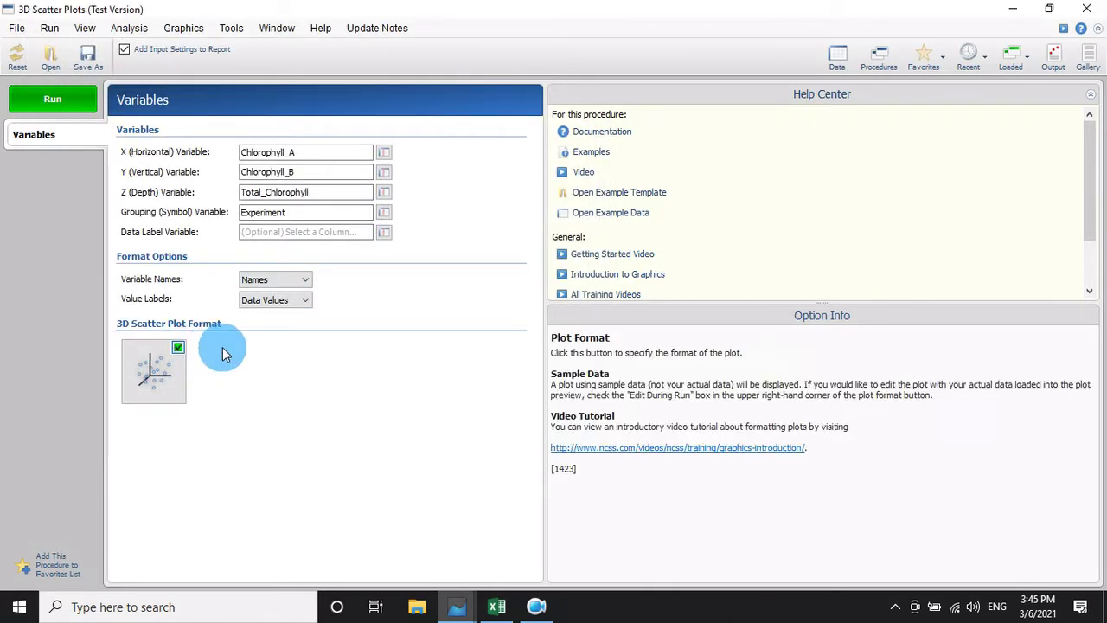
{"action": "left_click", "coordinate": [57, 102]}
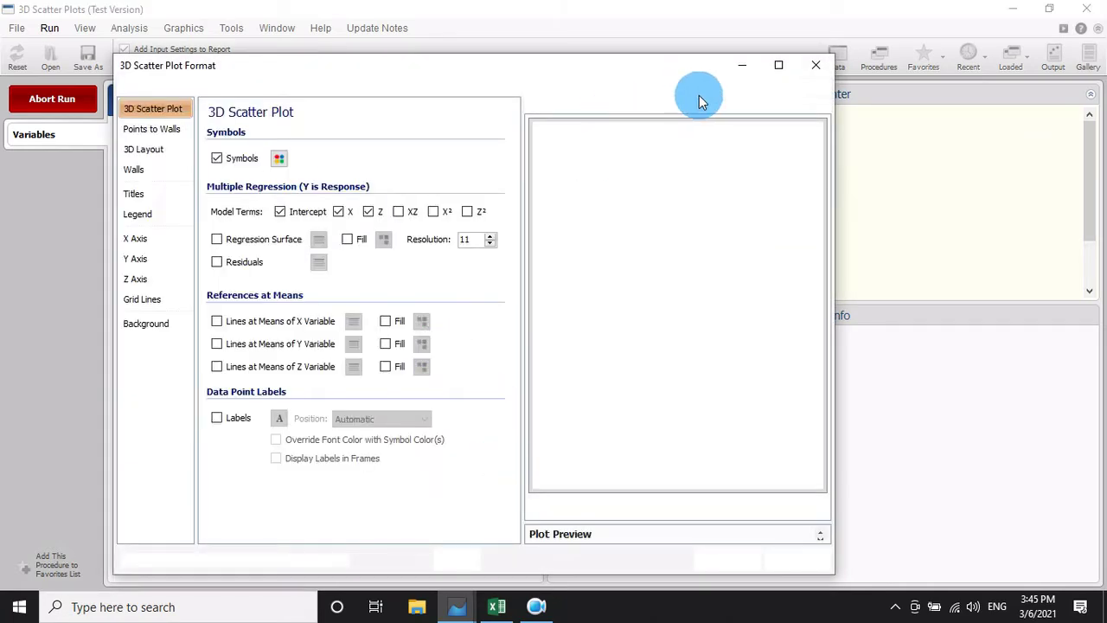
Step: Maximize the format window, rotate the preview, toggle Symbols off and on, then open Symbols Format
{"action": "left_click", "coordinate": [769, 67]}
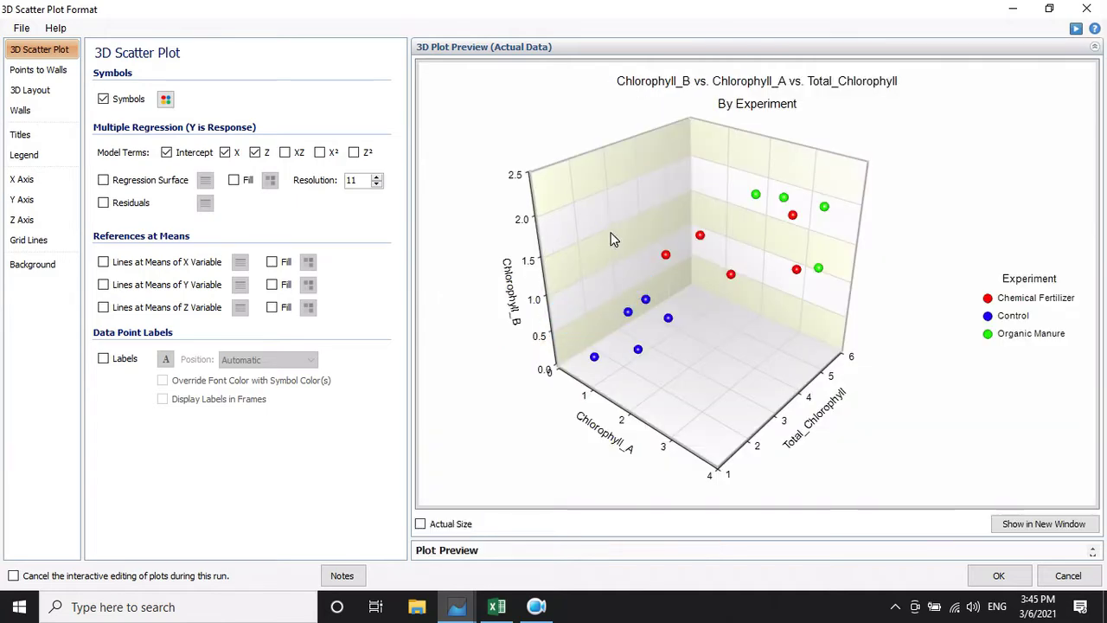
{"action": "left_click_drag", "start_coordinate": [684, 268], "coordinate": [749, 346]}
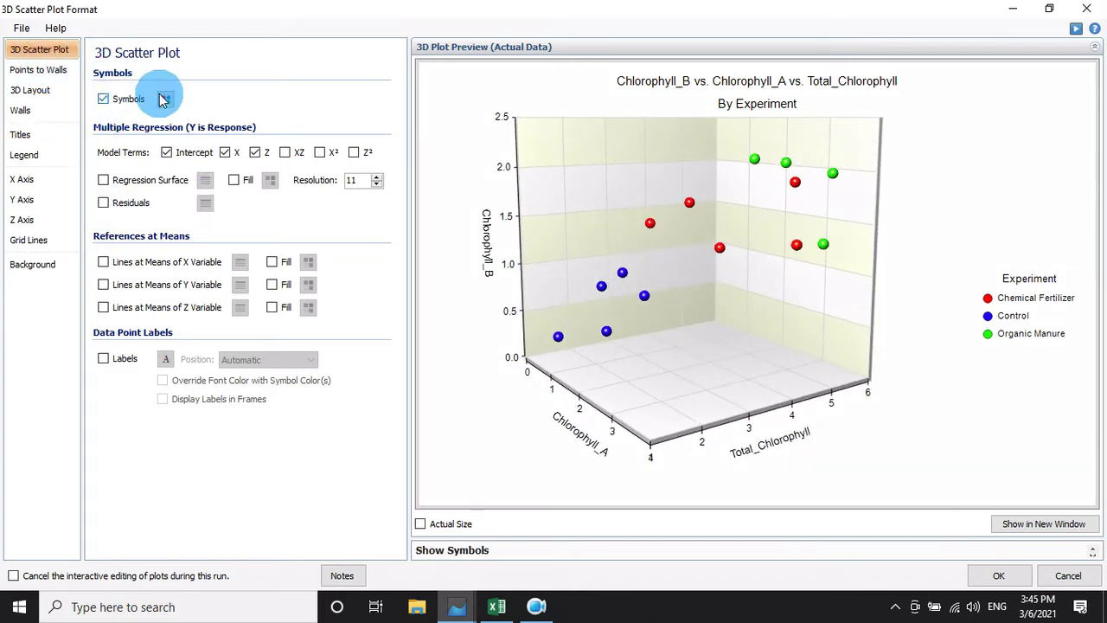
{"action": "left_click", "coordinate": [104, 100]}
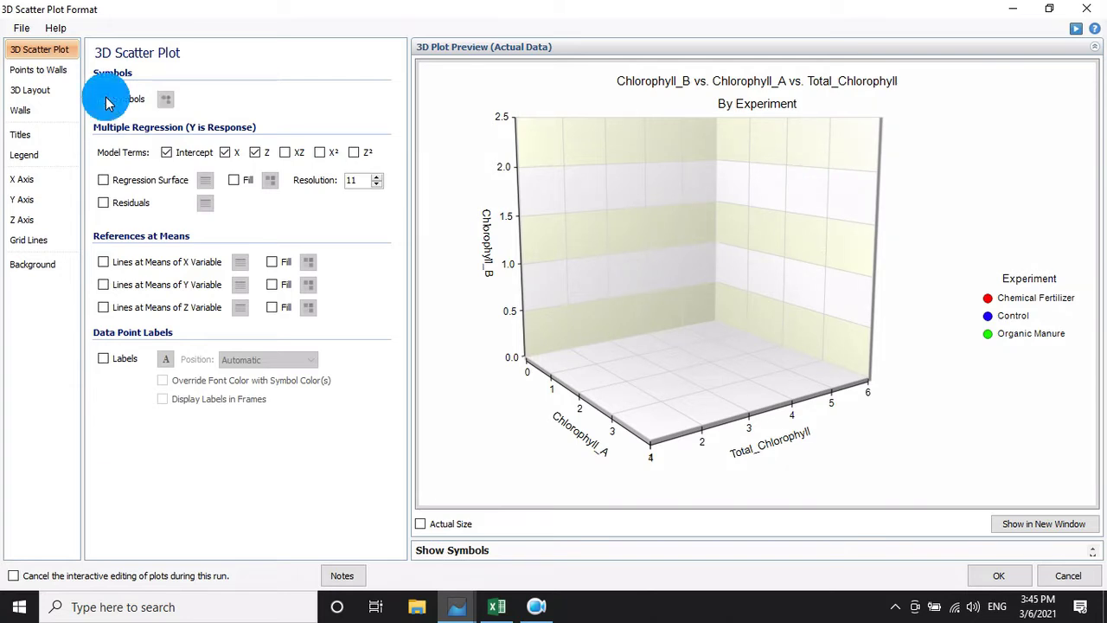
{"action": "left_click", "coordinate": [105, 99]}
{"action": "left_click", "coordinate": [165, 102]}
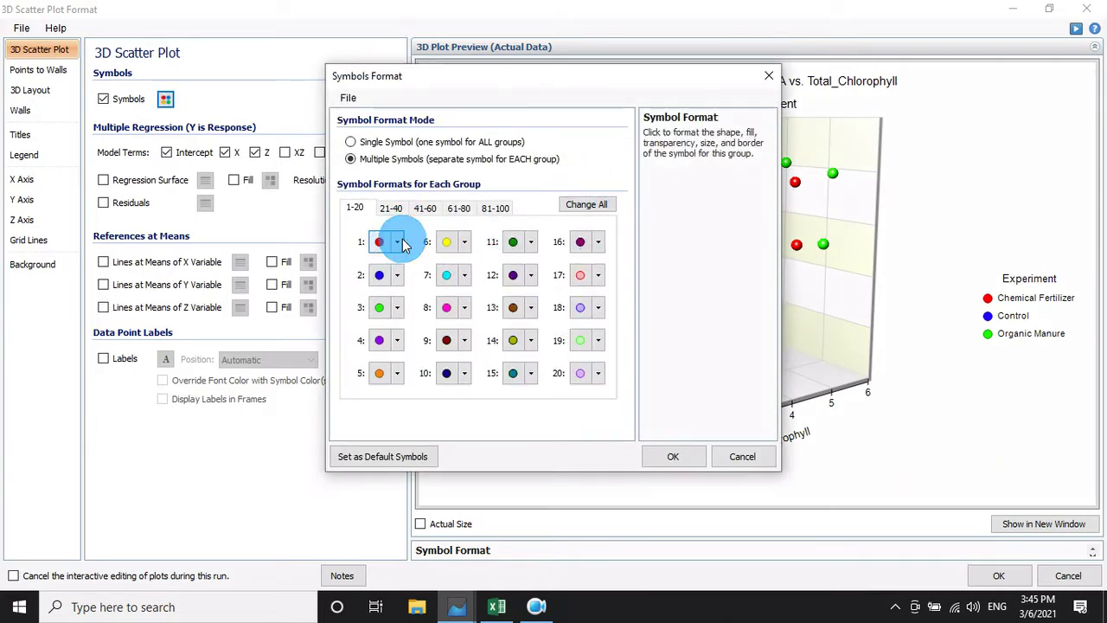
Step: Make group 1 a magenta sphere with symbol size 300
{"action": "left_click", "coordinate": [398, 242]}
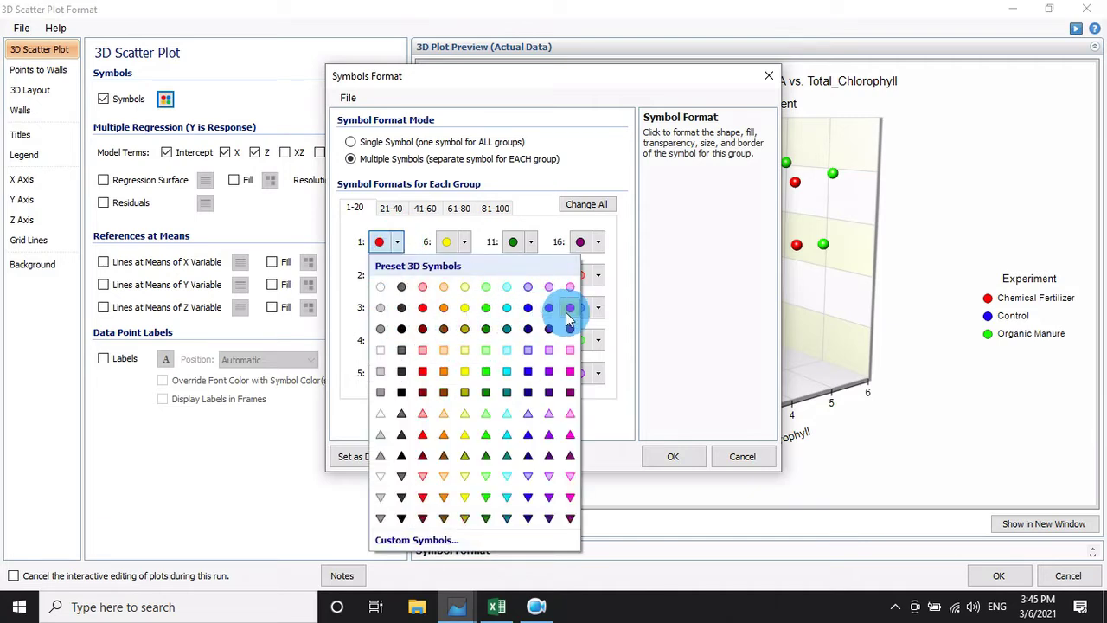
{"action": "left_click", "coordinate": [573, 311]}
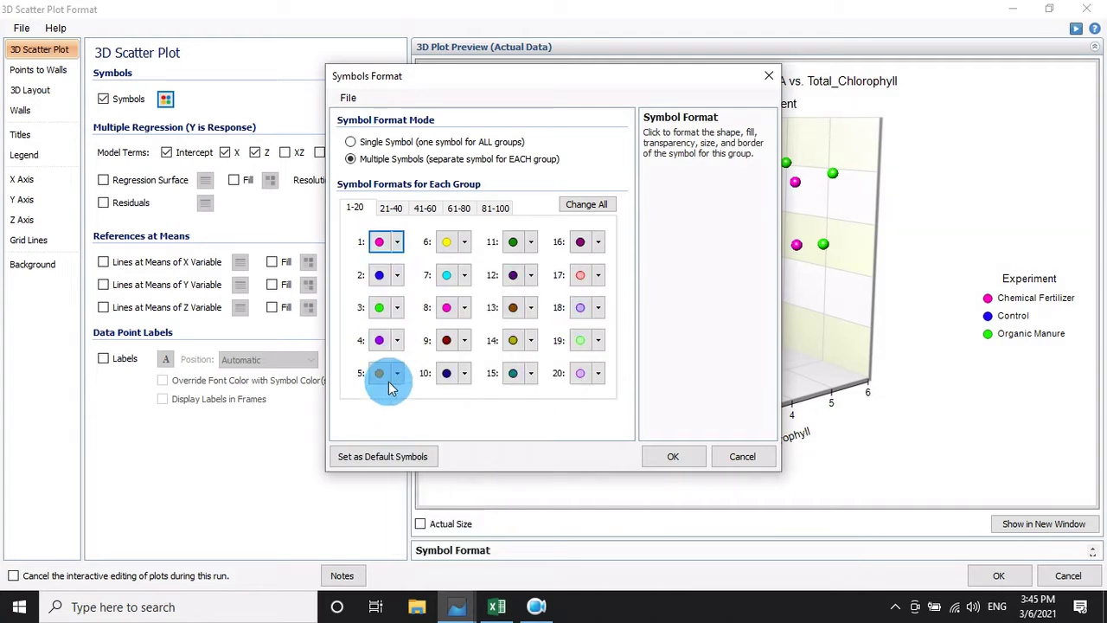
{"action": "left_click", "coordinate": [398, 244]}
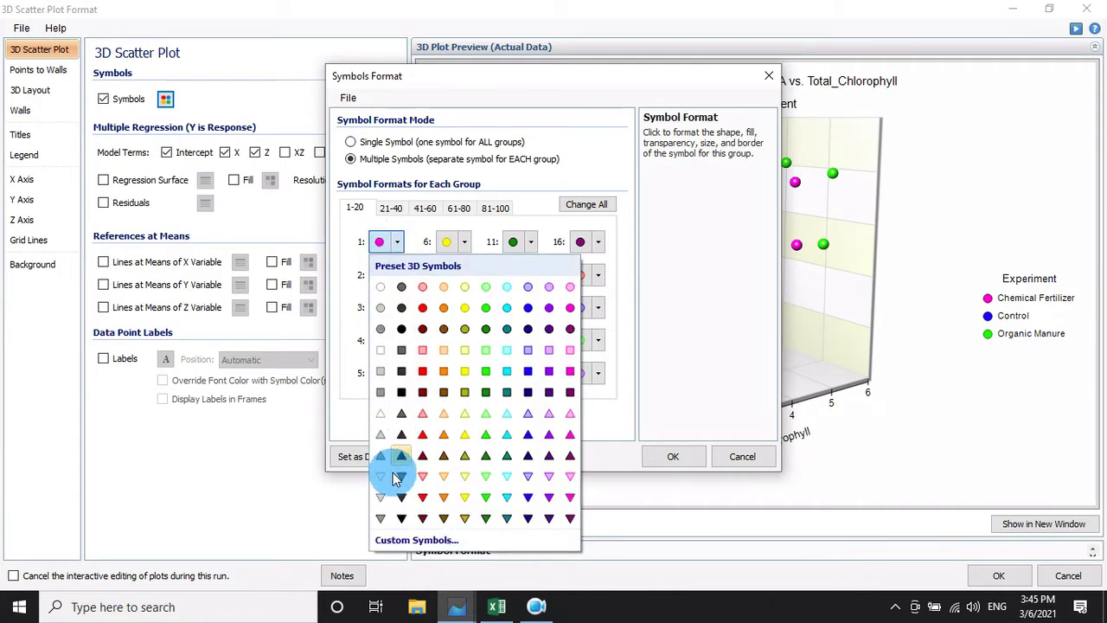
{"action": "left_click", "coordinate": [416, 539]}
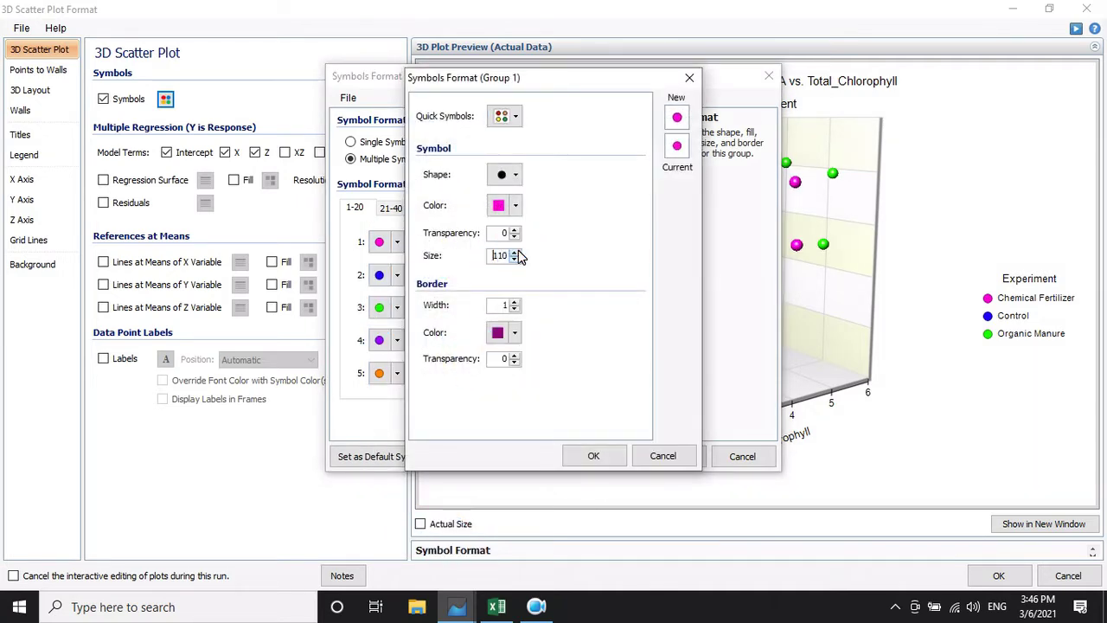
{"action": "left_click", "coordinate": [514, 252]}
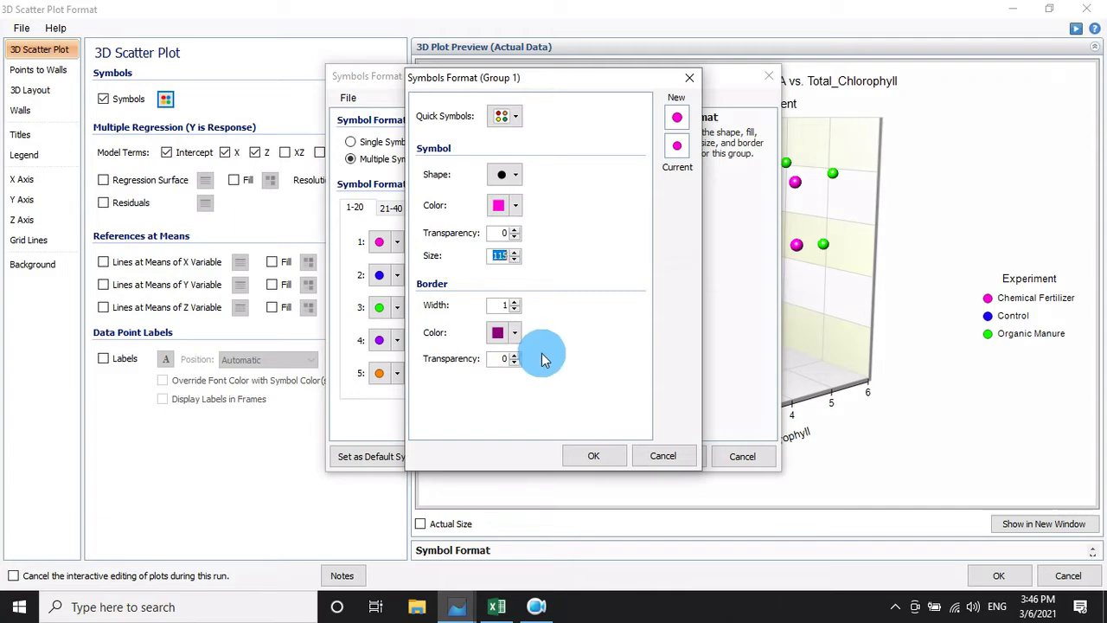
{"action": "type", "text": "300"}
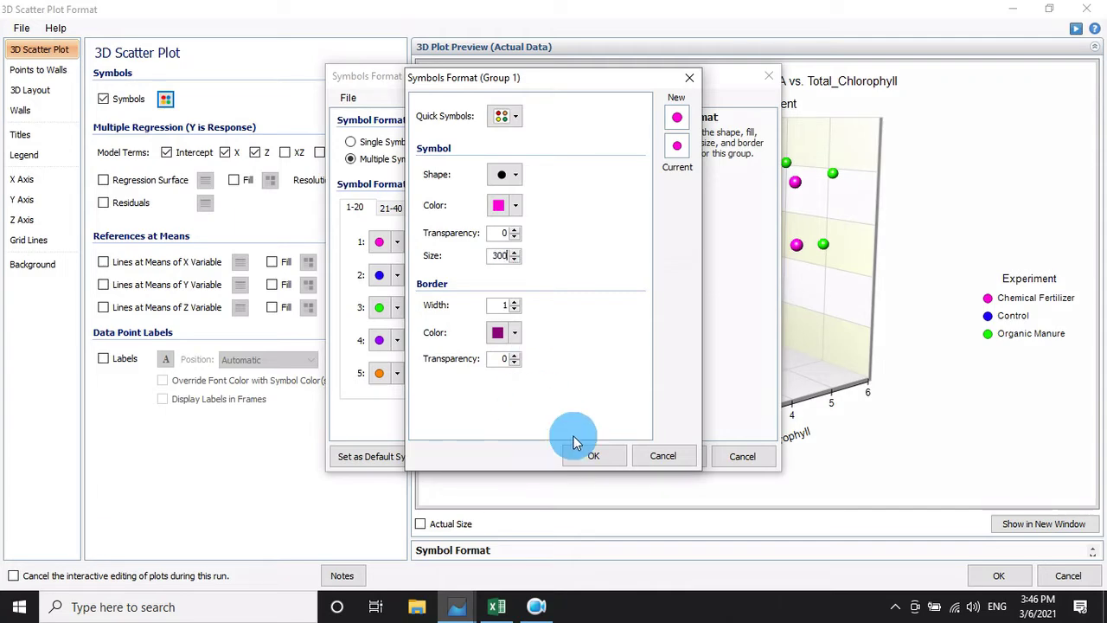
{"action": "left_click", "coordinate": [591, 455]}
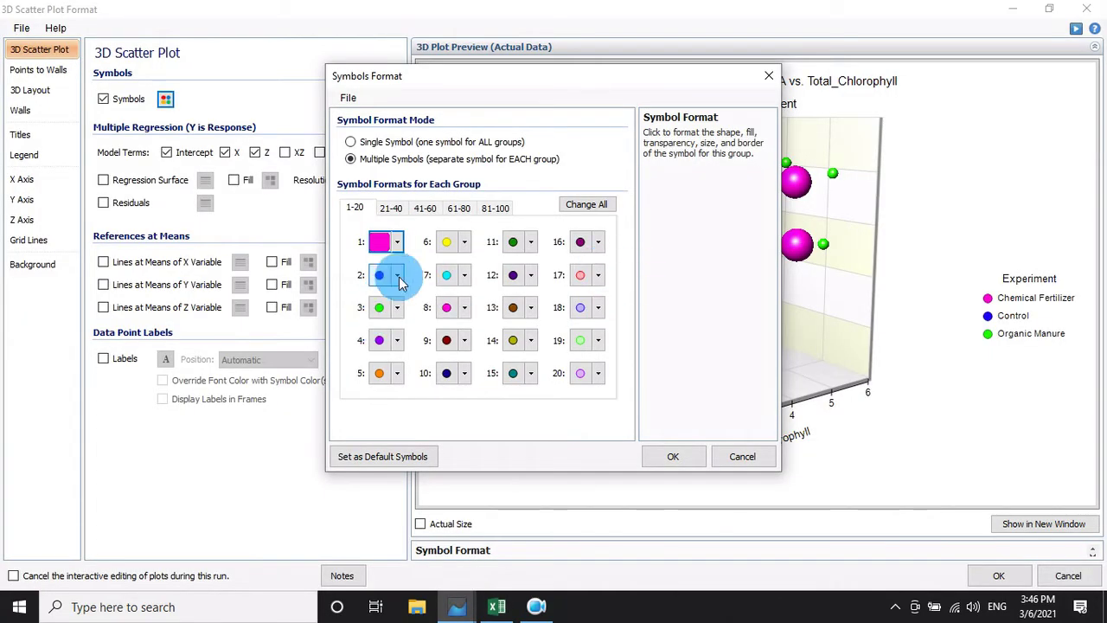
Step: Set the symbol size of groups 2 and 3 to 300 and apply the symbol formats
{"action": "left_click", "coordinate": [398, 275]}
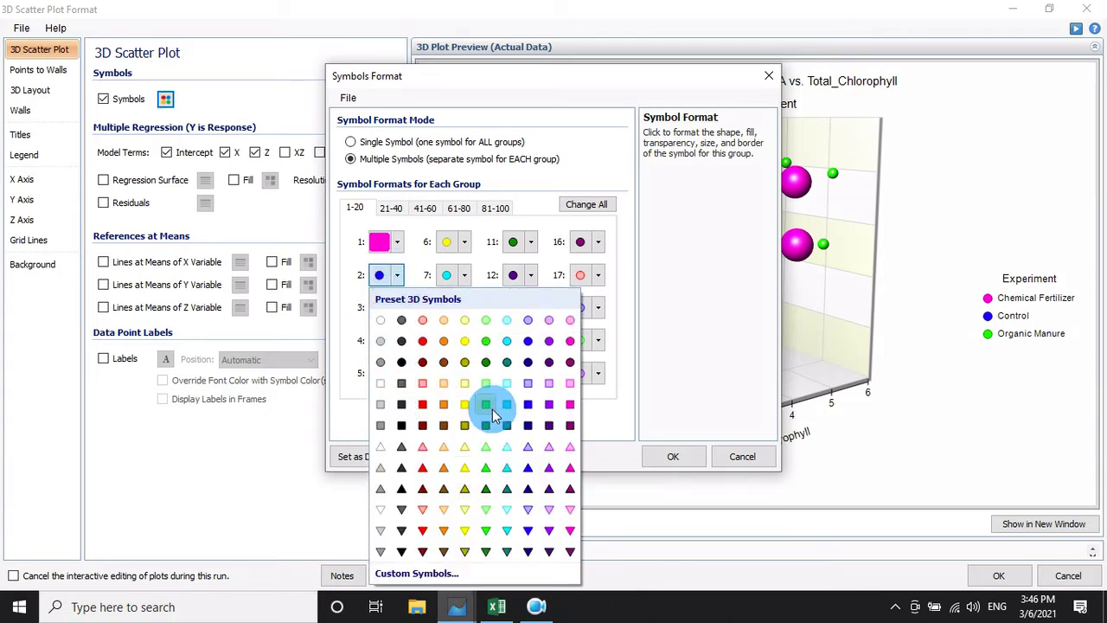
{"action": "left_click", "coordinate": [418, 574]}
{"action": "double_click", "coordinate": [500, 262]}
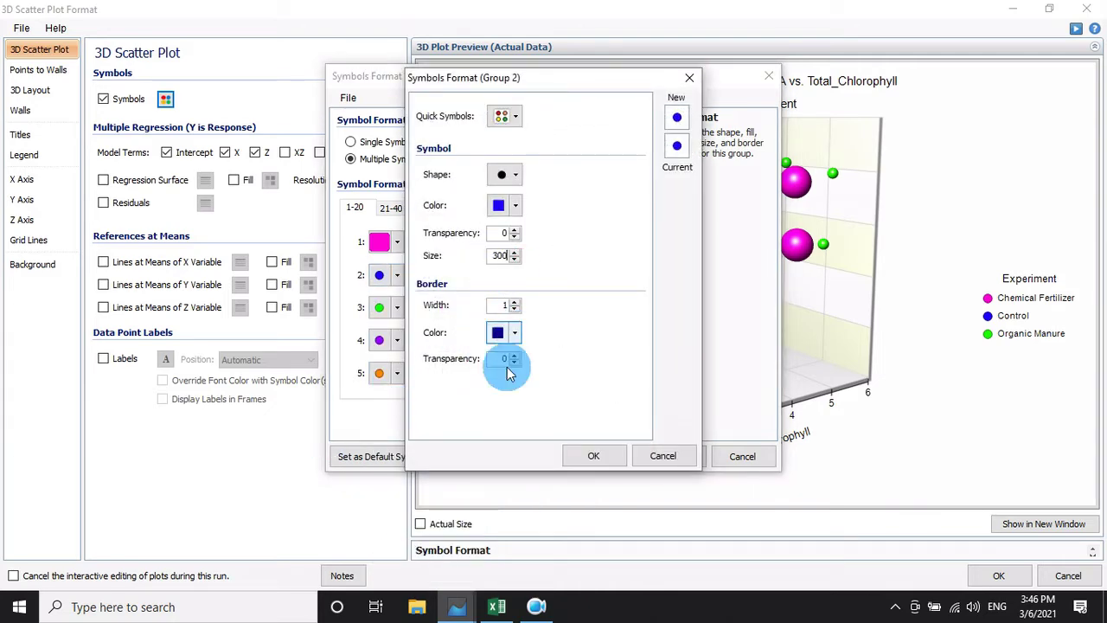
{"action": "left_click", "coordinate": [593, 456]}
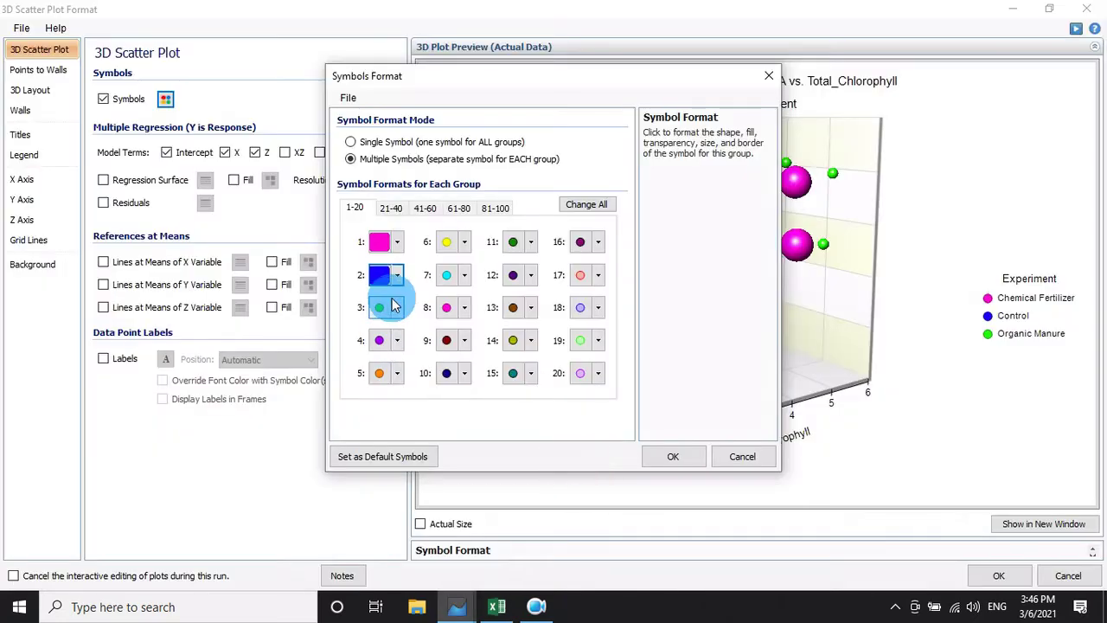
{"action": "left_click", "coordinate": [398, 308]}
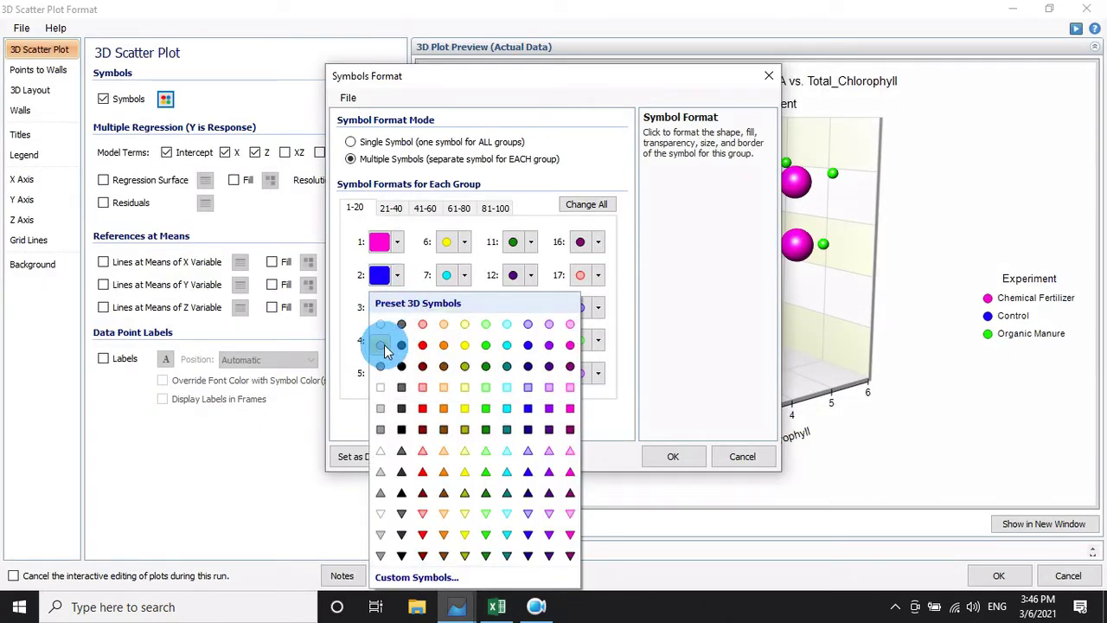
{"action": "left_click", "coordinate": [402, 577]}
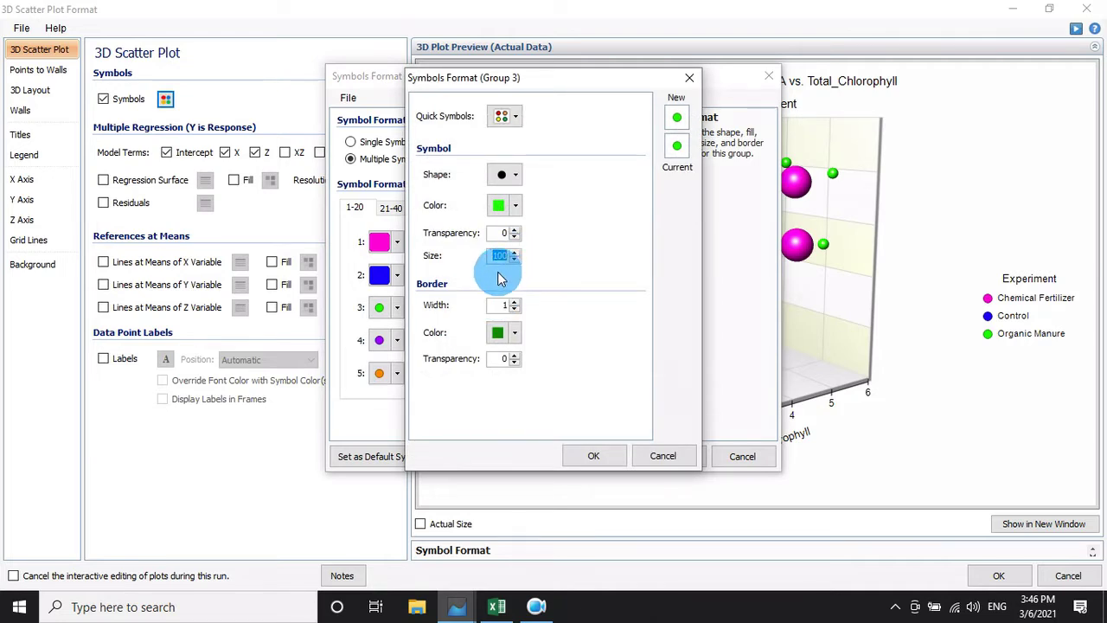
{"action": "type", "text": "3"}
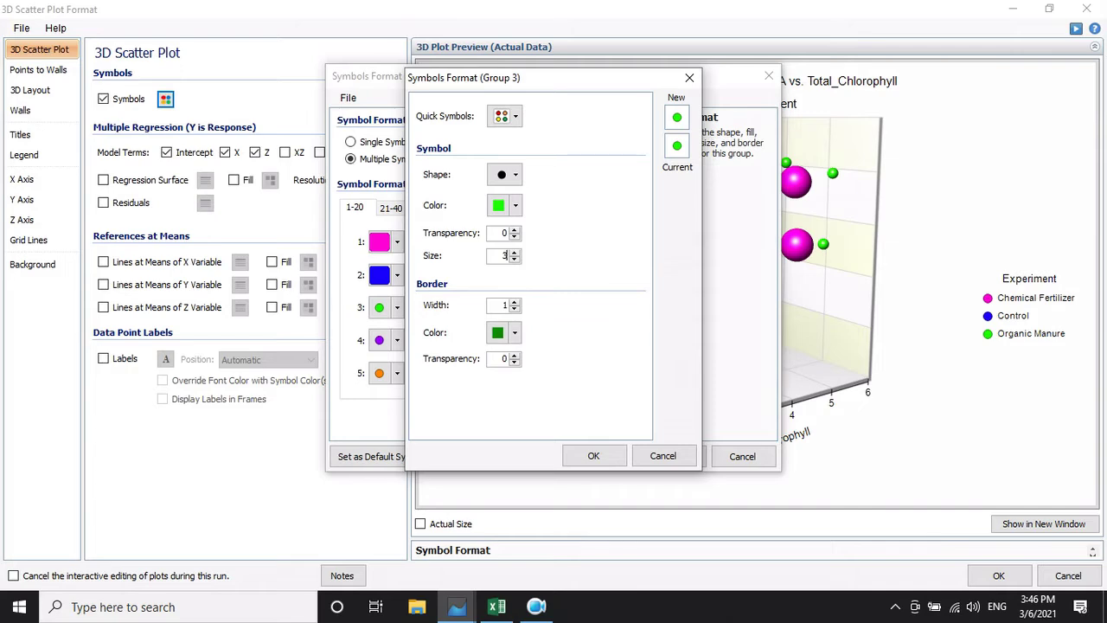
{"action": "type", "text": "00"}
{"action": "left_click", "coordinate": [593, 455]}
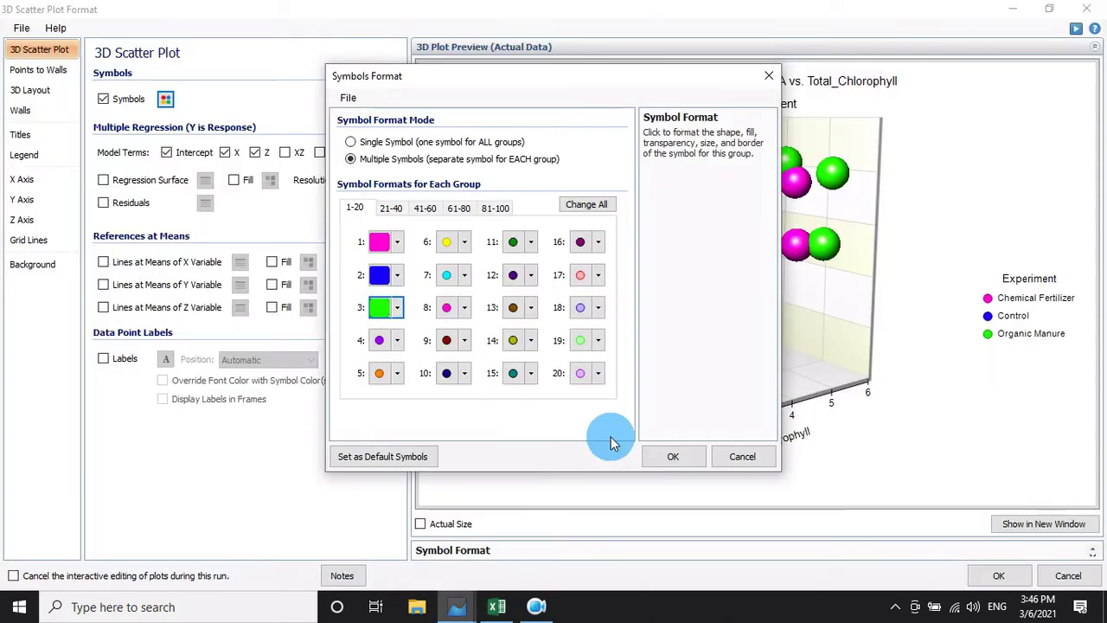
{"action": "left_click", "coordinate": [663, 456]}
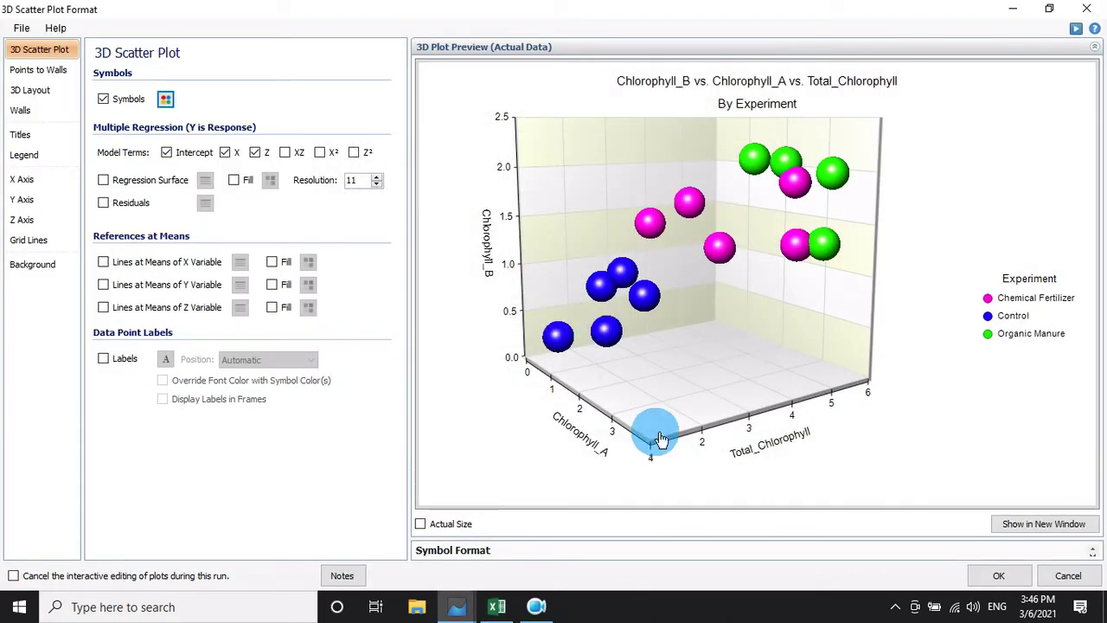
{"action": "mouse_move", "coordinate": [673, 275]}
{"action": "left_mouse_down"}
{"action": "mouse_move", "coordinate": [724, 292]}
{"action": "mouse_move", "coordinate": [684, 286]}
{"action": "left_mouse_up"}
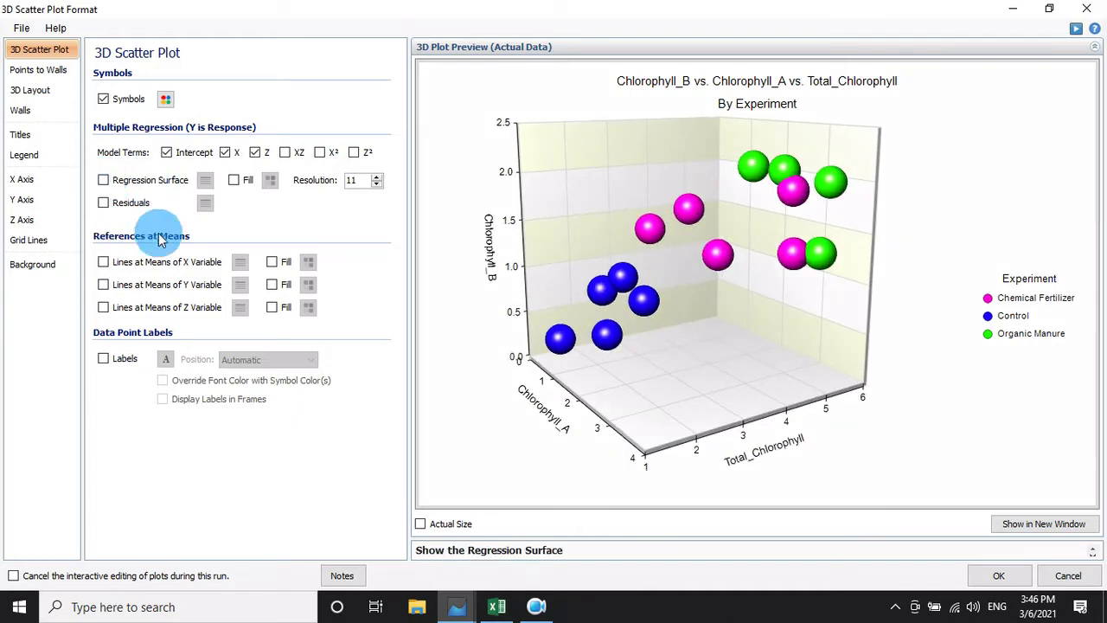
Step: Add filled X mean planes and set their fill to vary by group
{"action": "left_click", "coordinate": [104, 263]}
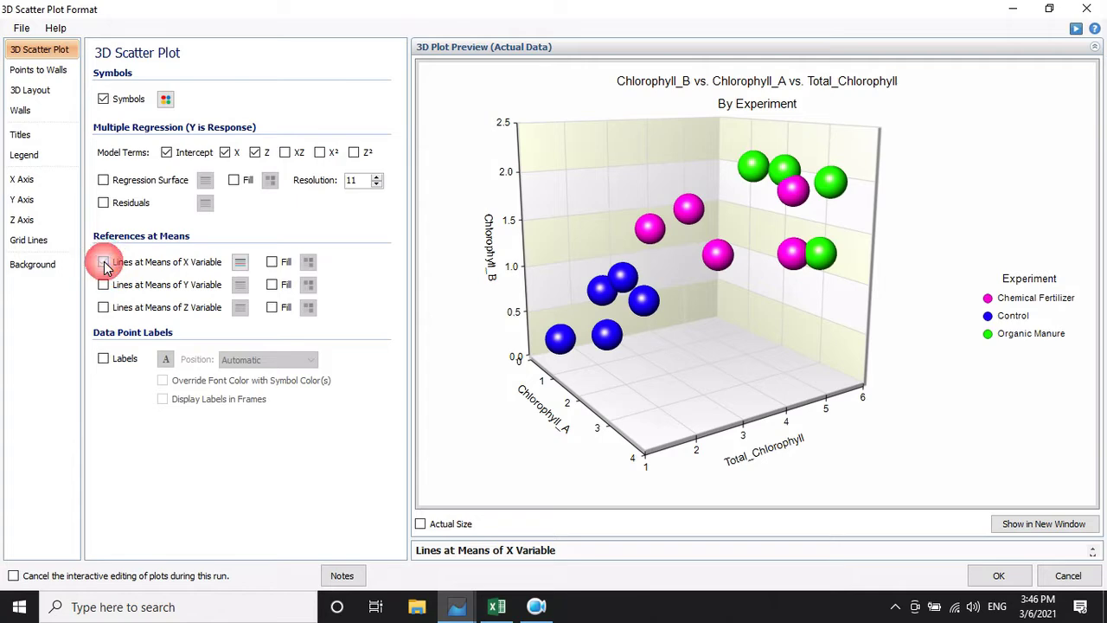
{"action": "left_click", "coordinate": [273, 263]}
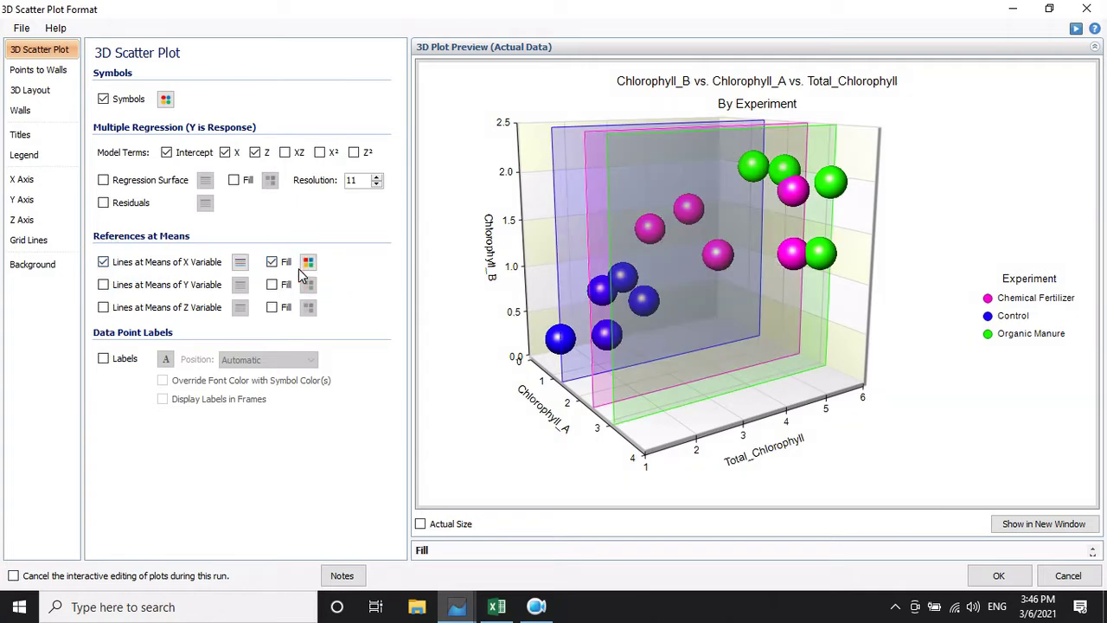
{"action": "left_click_drag", "start_coordinate": [569, 231], "coordinate": [697, 239]}
{"action": "left_click", "coordinate": [309, 262]}
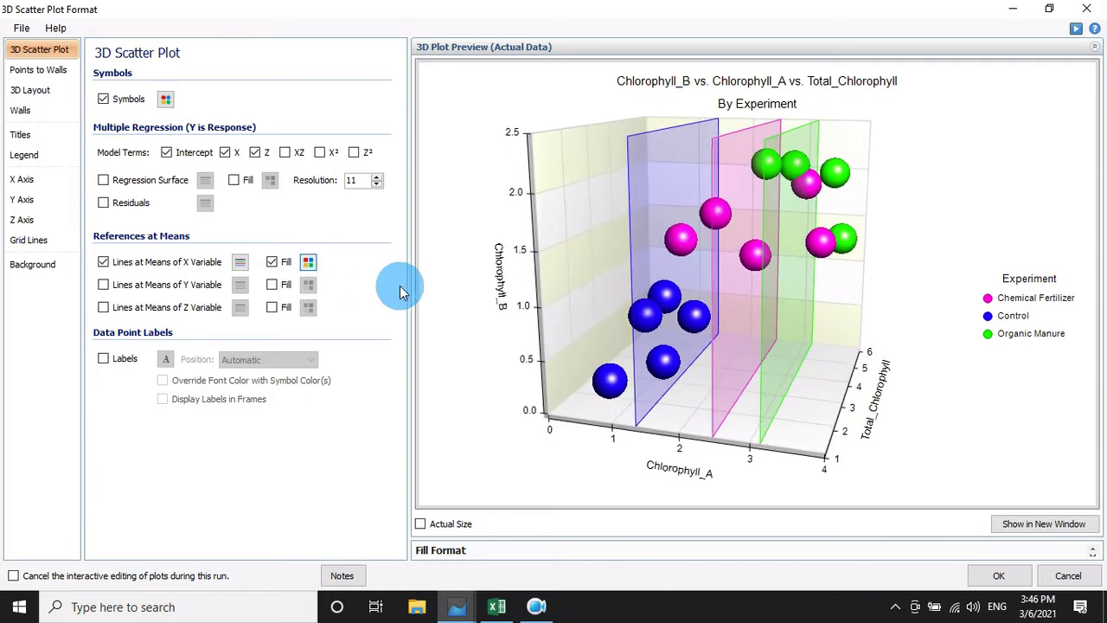
{"action": "left_click_drag", "start_coordinate": [514, 102], "coordinate": [346, 91]}
{"action": "left_click", "coordinate": [173, 170]}
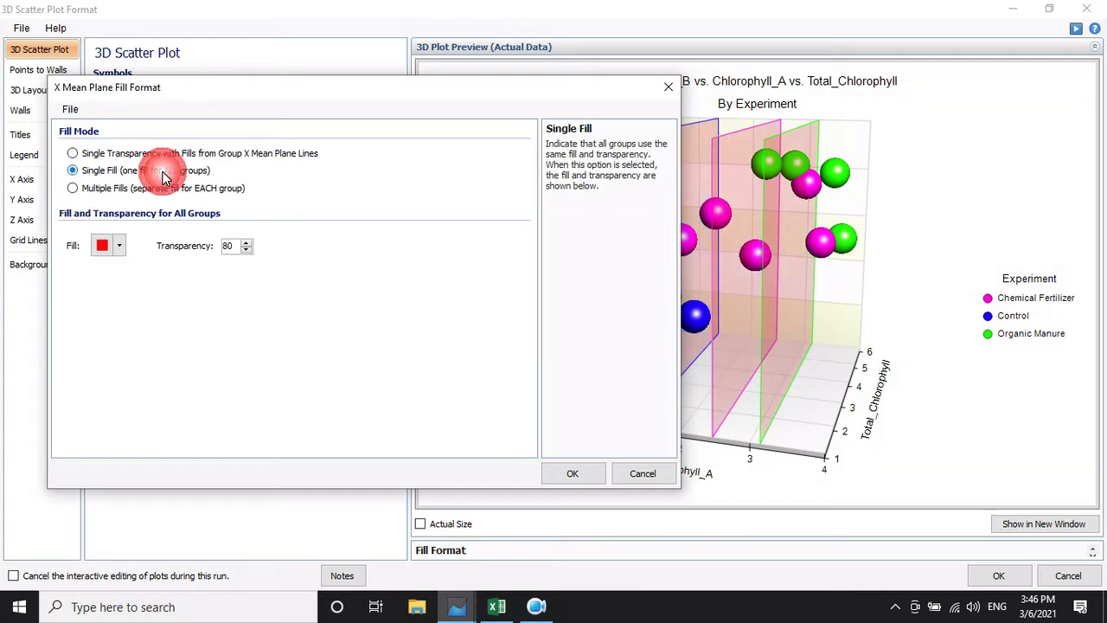
{"action": "left_click", "coordinate": [180, 190]}
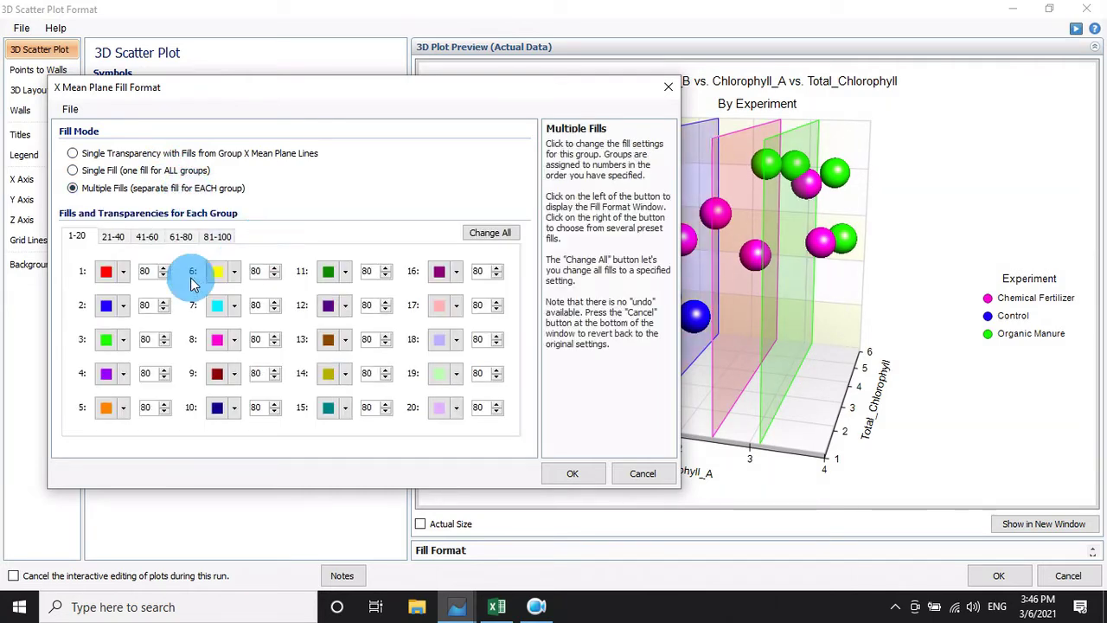
Step: Color the group 1, 2 and 3 mean planes magenta, red and blue, and apply
{"action": "left_click", "coordinate": [126, 274]}
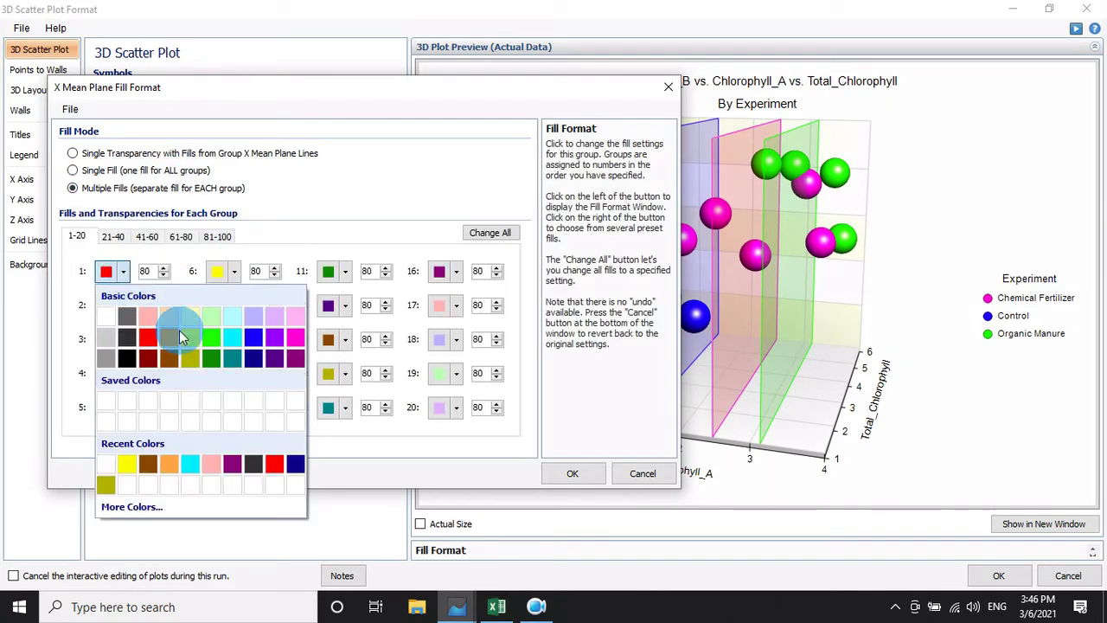
{"action": "left_click", "coordinate": [263, 361]}
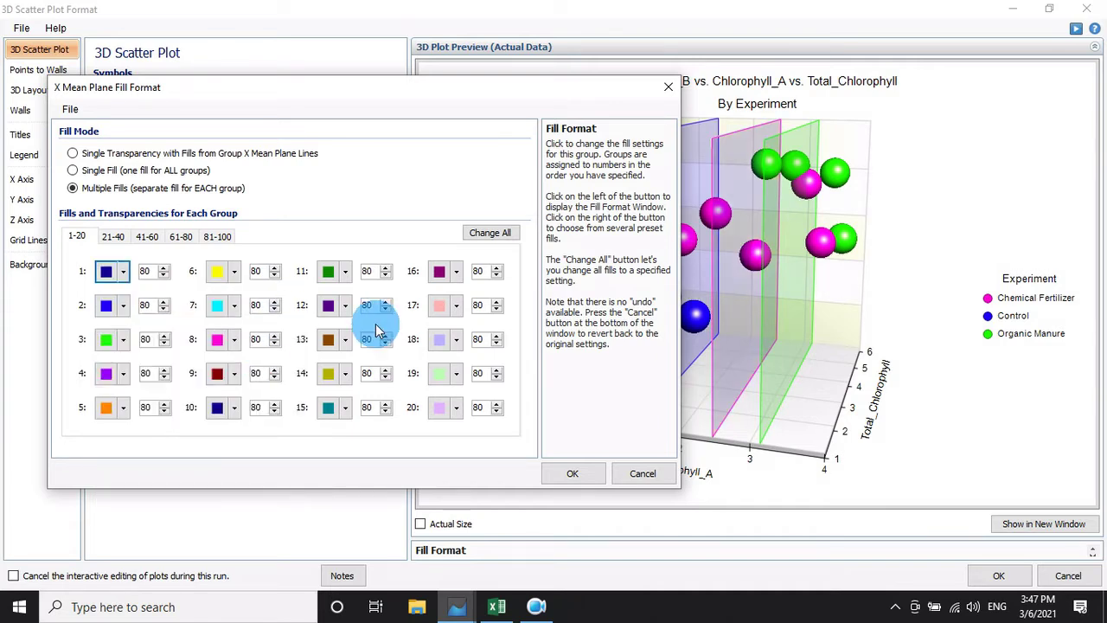
{"action": "left_click", "coordinate": [122, 273]}
{"action": "left_click", "coordinate": [296, 337]}
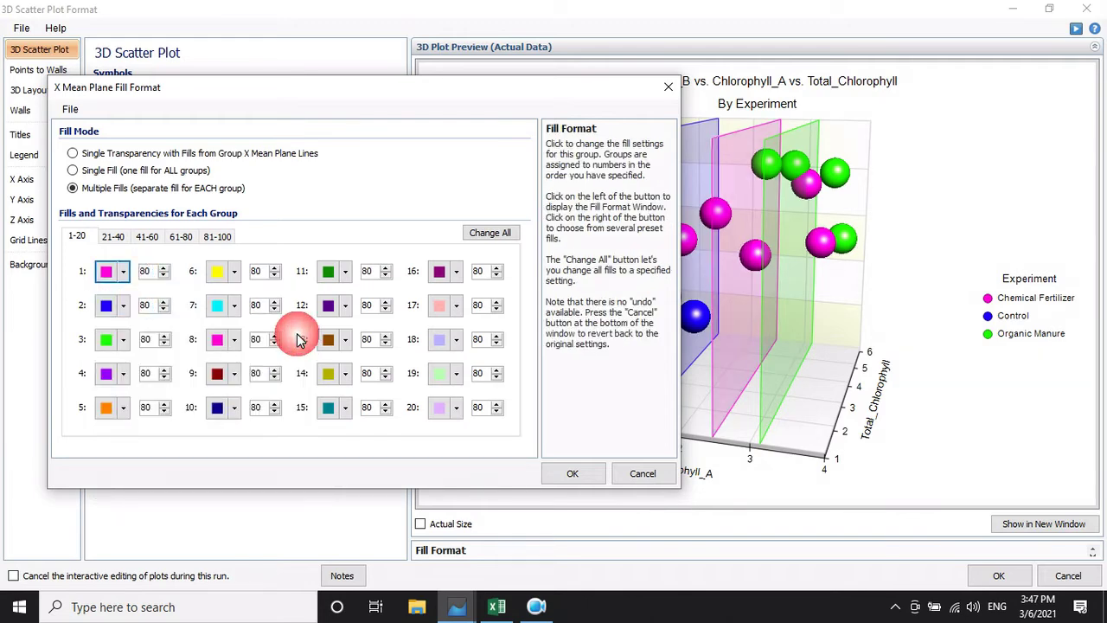
{"action": "left_click", "coordinate": [117, 312]}
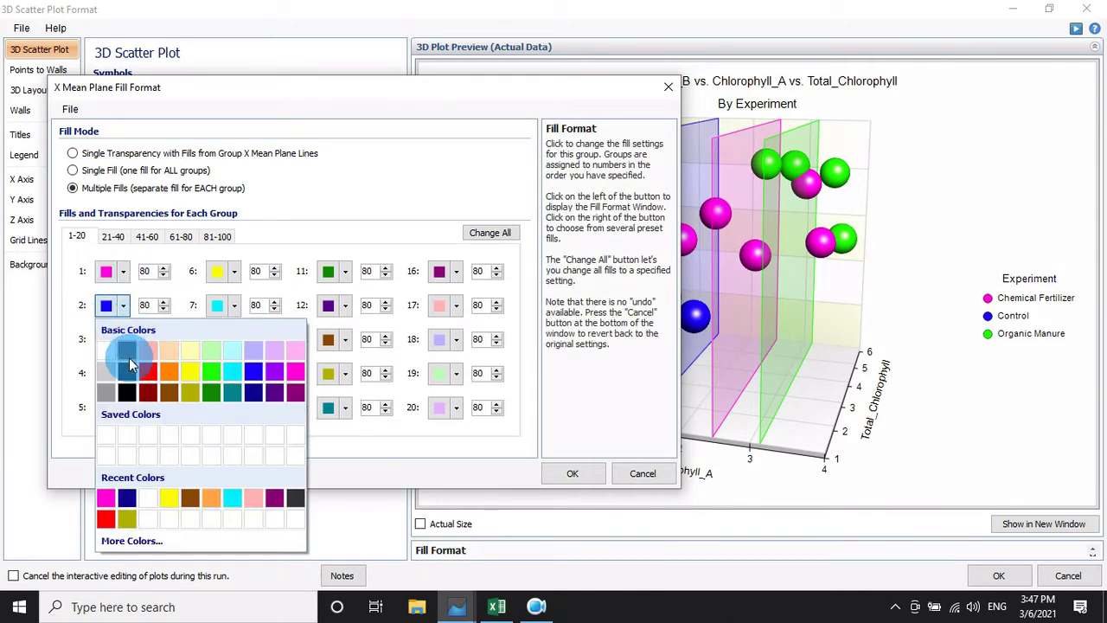
{"action": "left_click", "coordinate": [153, 370]}
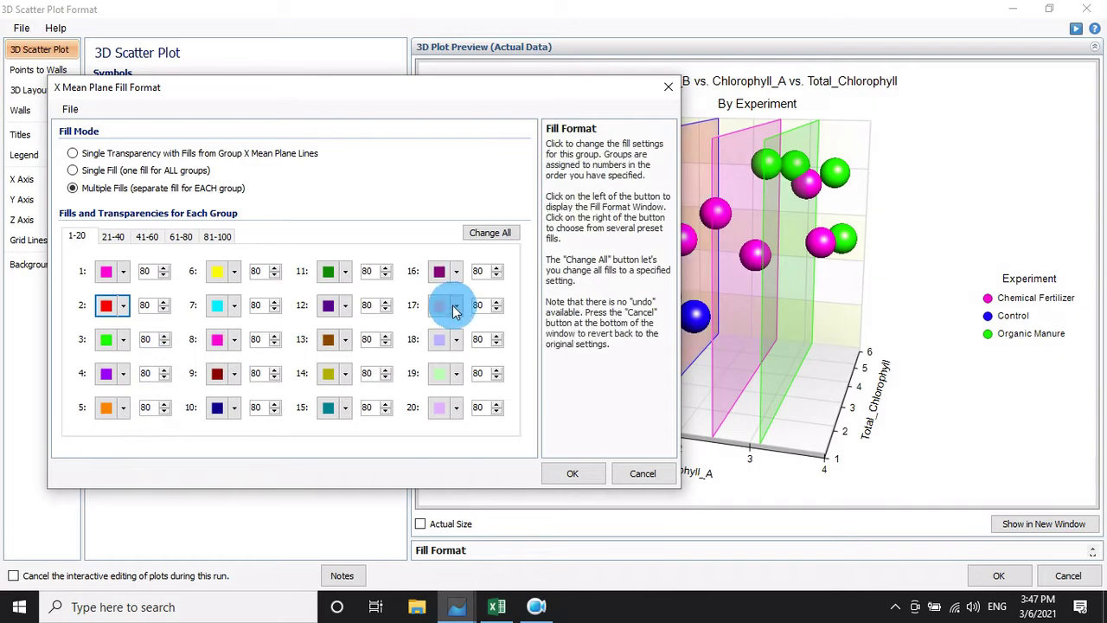
{"action": "left_click", "coordinate": [117, 339]}
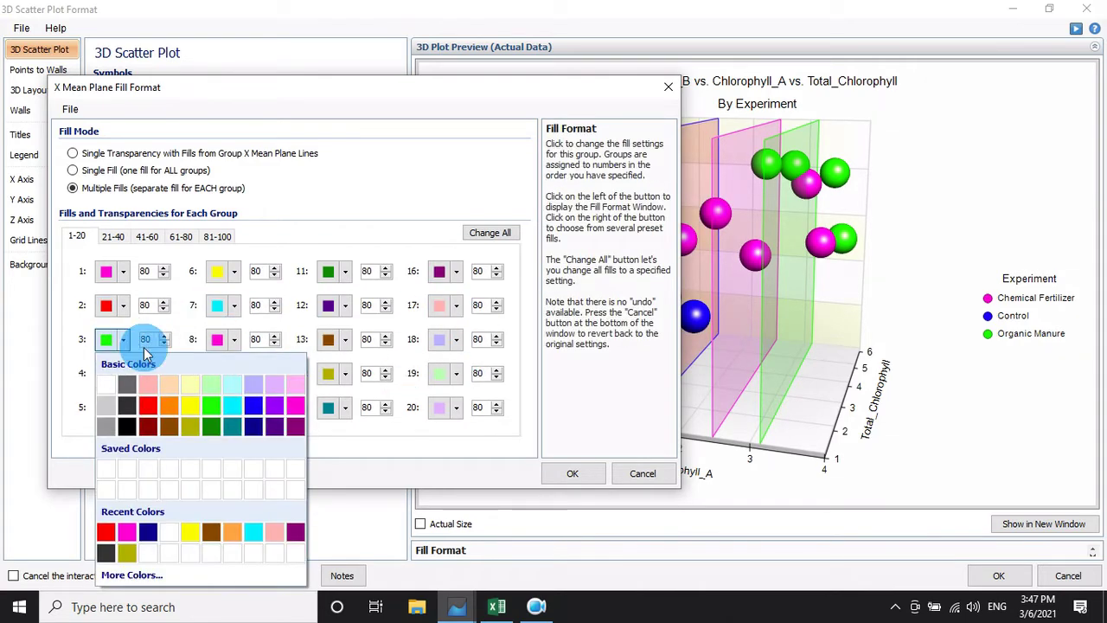
{"action": "left_click", "coordinate": [252, 413]}
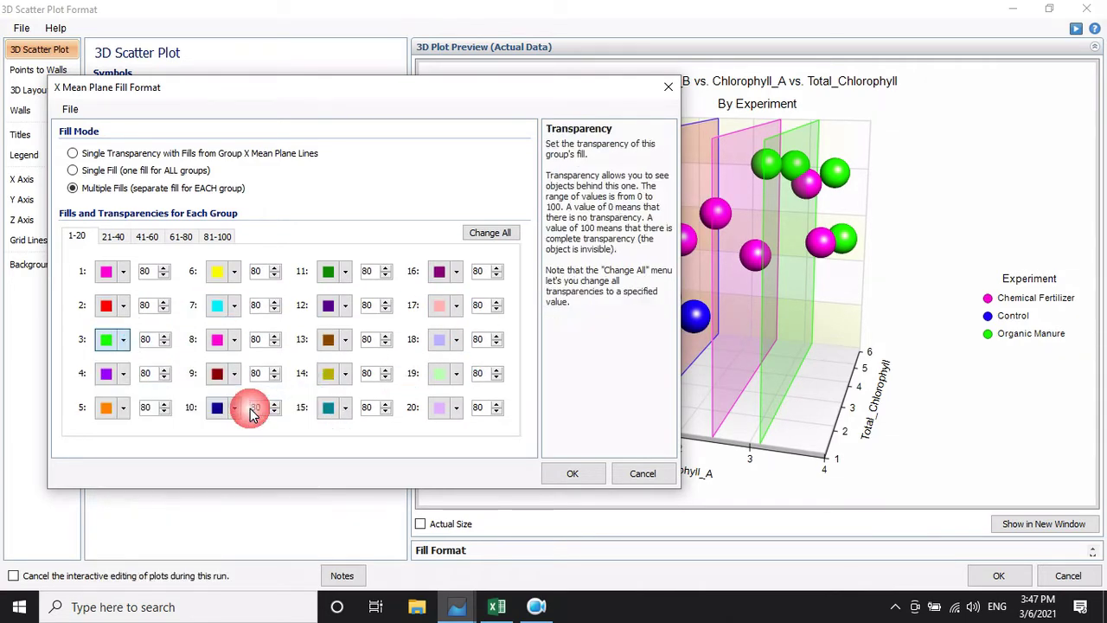
{"action": "left_click", "coordinate": [571, 473]}
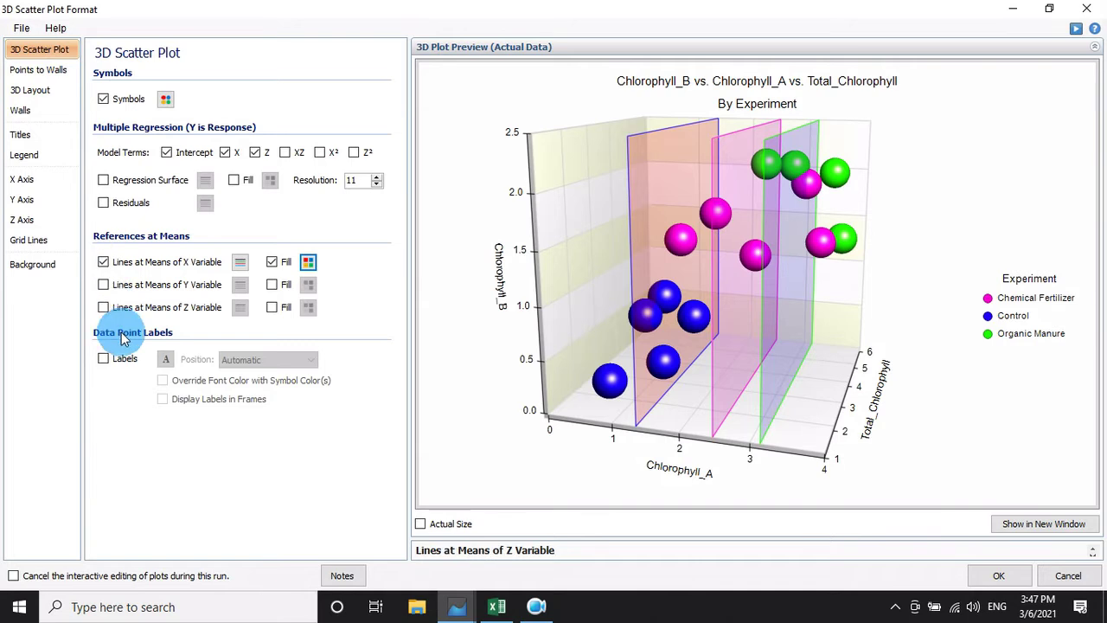
Step: Turn on data point number labels in bold Times New Roman at size 10
{"action": "left_click", "coordinate": [103, 358]}
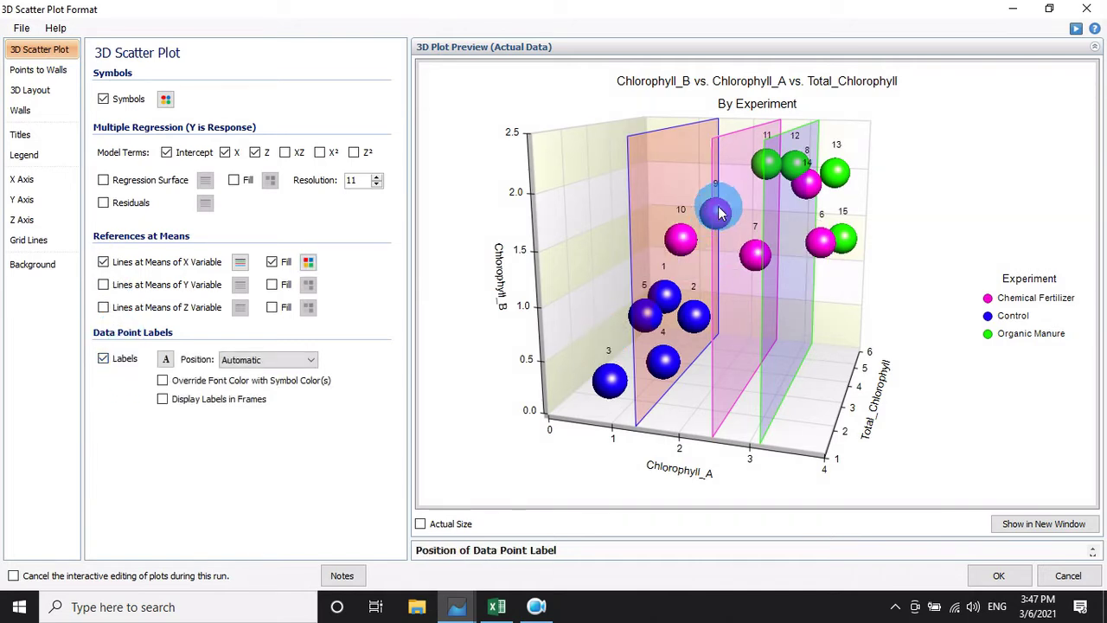
{"action": "left_click", "coordinate": [166, 359]}
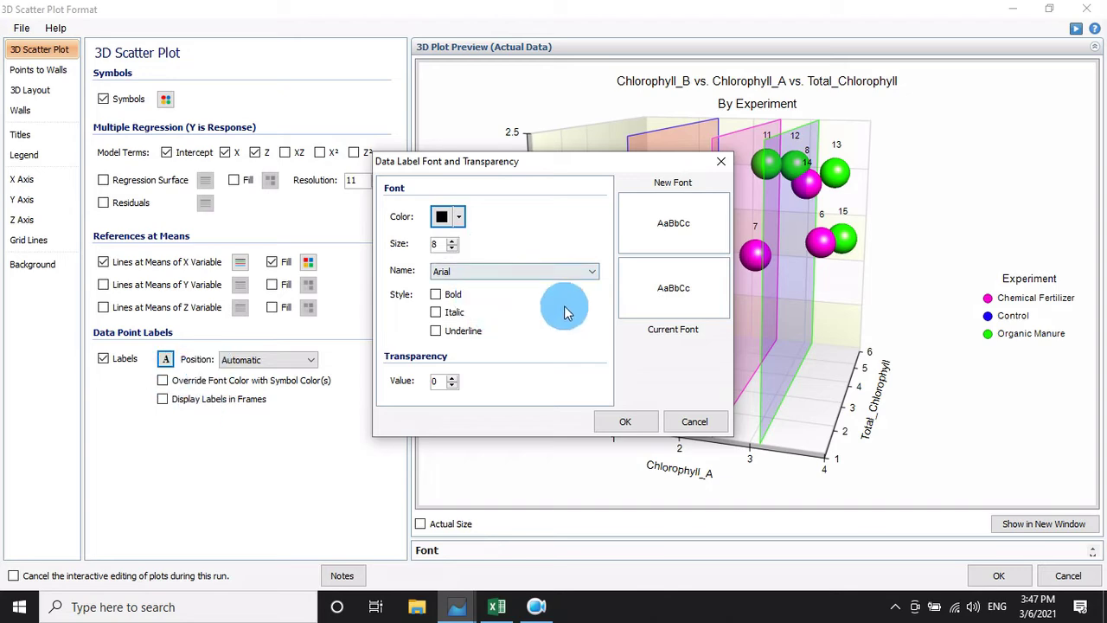
{"action": "left_click", "coordinate": [583, 275]}
{"action": "left_click_drag", "start_coordinate": [596, 320], "coordinate": [582, 560]}
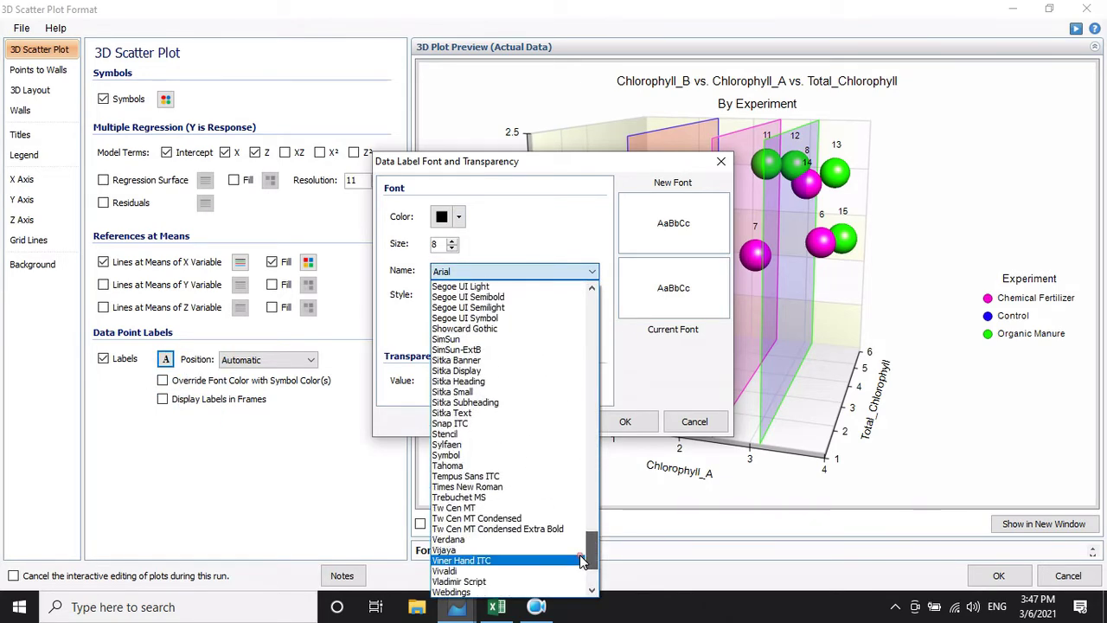
{"action": "left_click", "coordinate": [484, 487]}
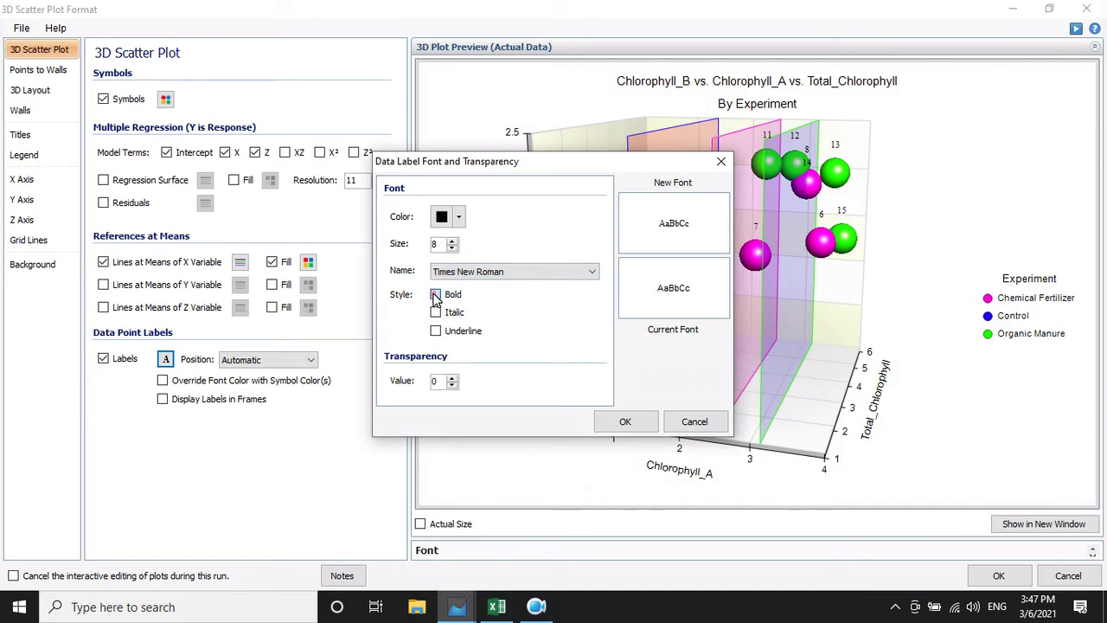
{"action": "left_click_drag", "start_coordinate": [580, 161], "coordinate": [435, 132]}
{"action": "left_click", "coordinate": [309, 219]}
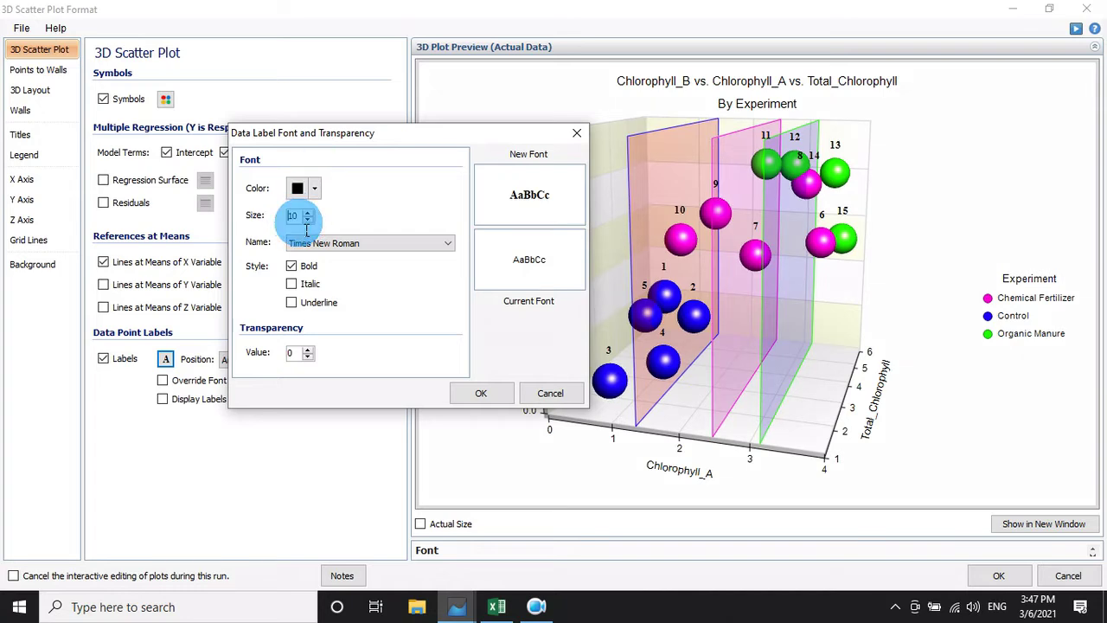
{"action": "left_click", "coordinate": [505, 397]}
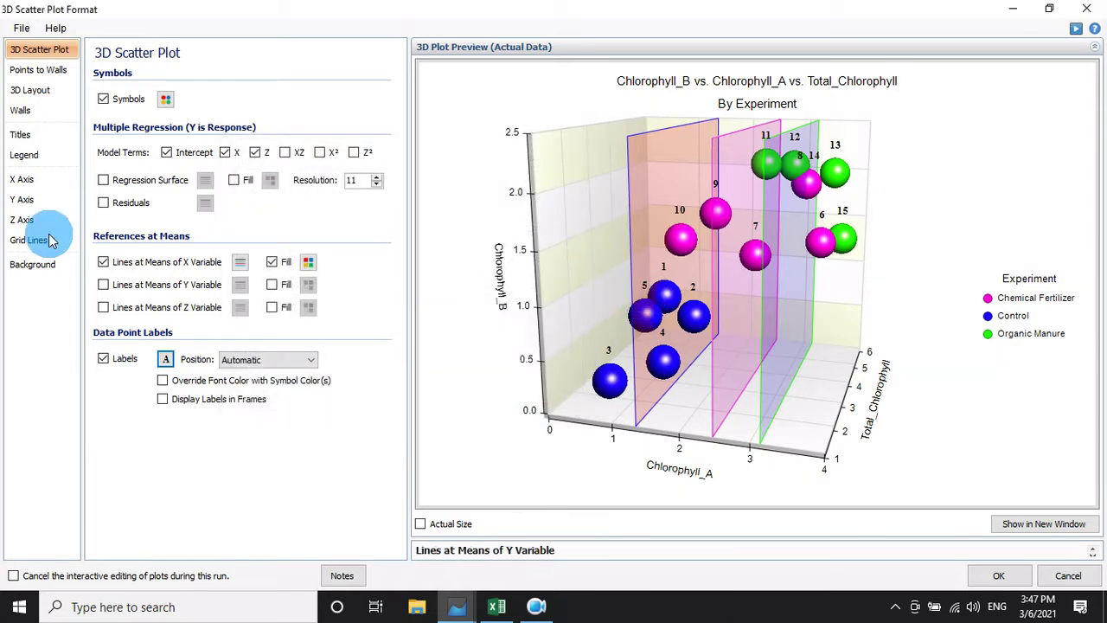
Step: Try adding drop lines from the points to the floor and walls, then remove them
{"action": "left_click", "coordinate": [38, 72]}
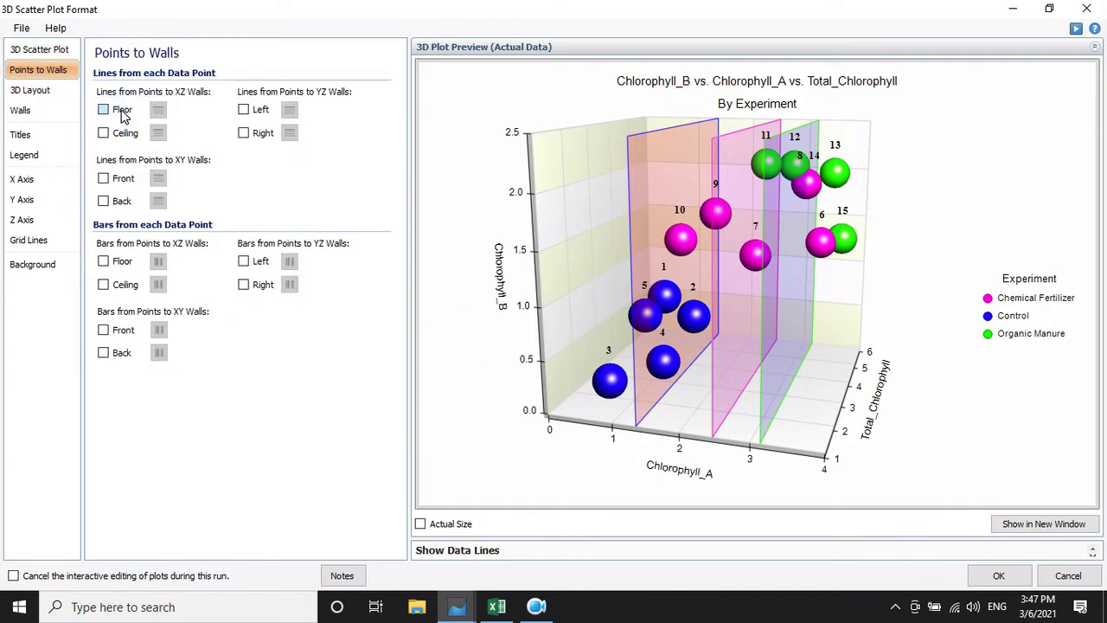
{"action": "left_click", "coordinate": [121, 112]}
{"action": "left_click", "coordinate": [246, 110]}
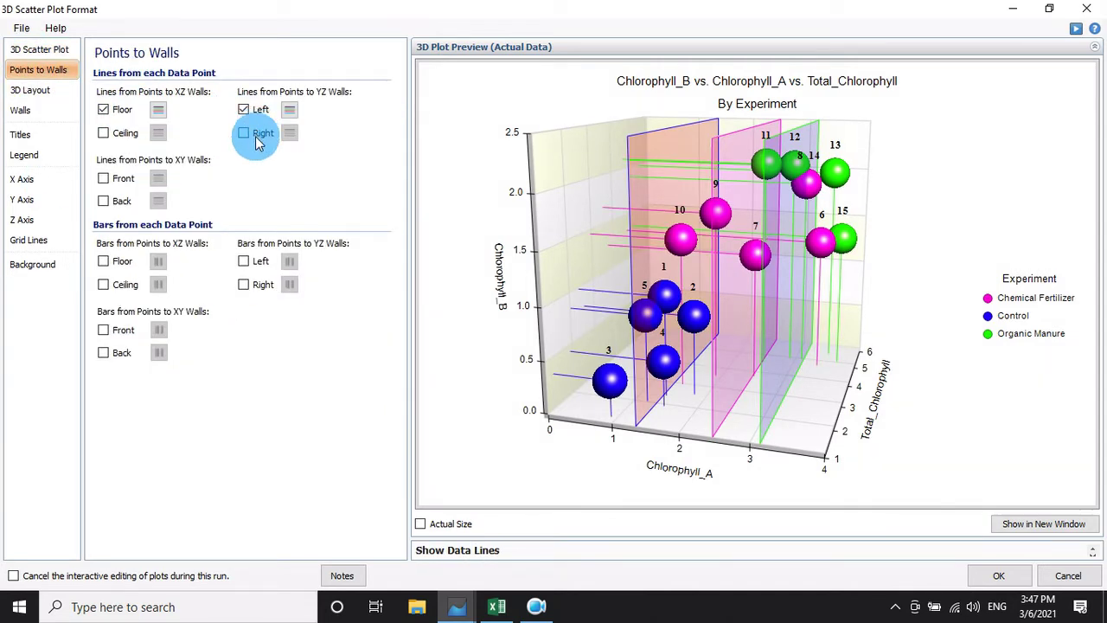
{"action": "left_click", "coordinate": [256, 138]}
{"action": "left_click", "coordinate": [244, 137]}
{"action": "left_click", "coordinate": [104, 110]}
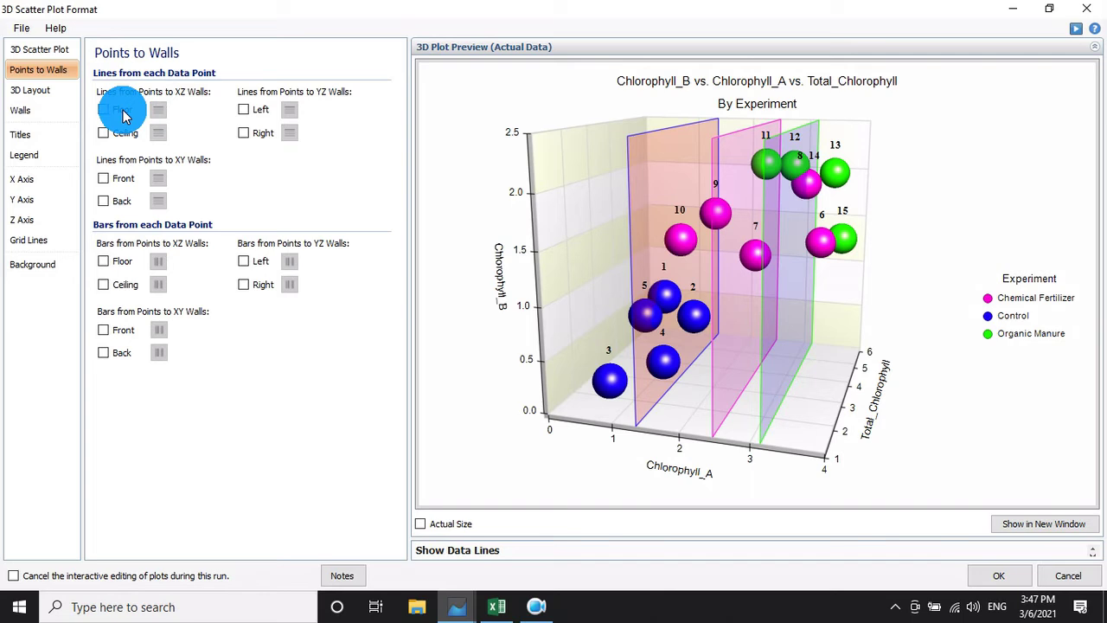
Step: Keep the 3D display and rotate the plot to rotation -30, elevation 12
{"action": "left_click", "coordinate": [30, 90]}
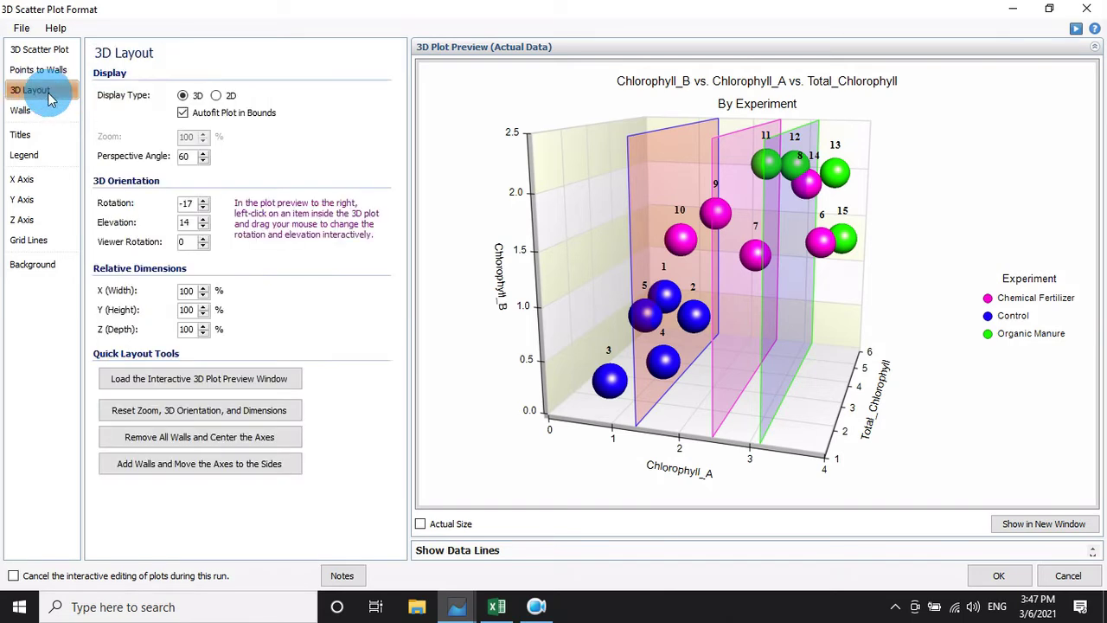
{"action": "left_click", "coordinate": [217, 96]}
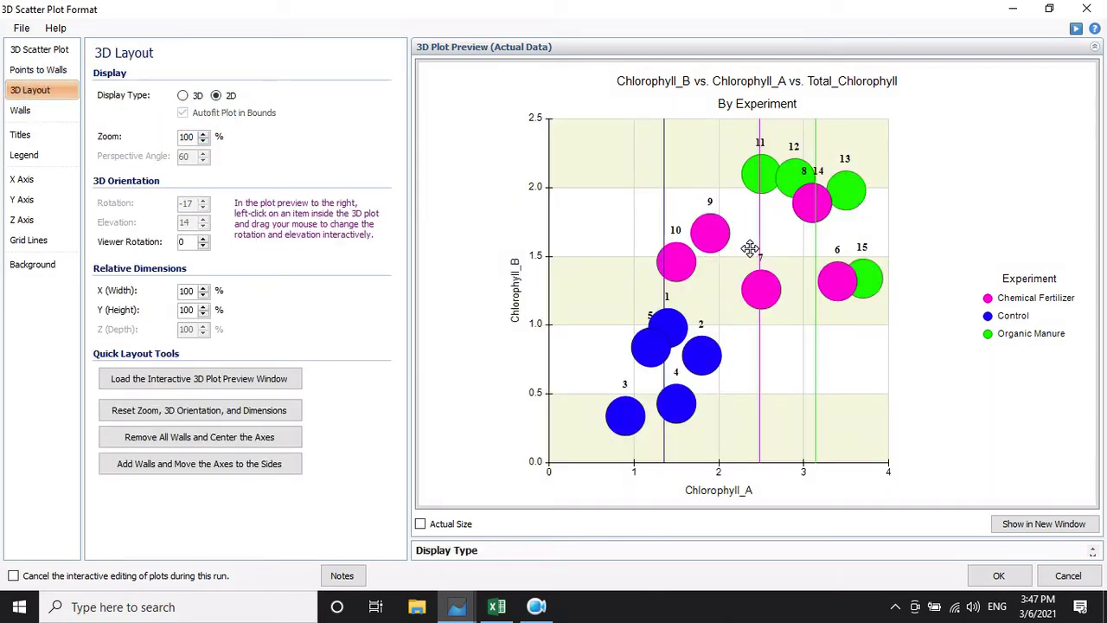
{"action": "left_click", "coordinate": [182, 95]}
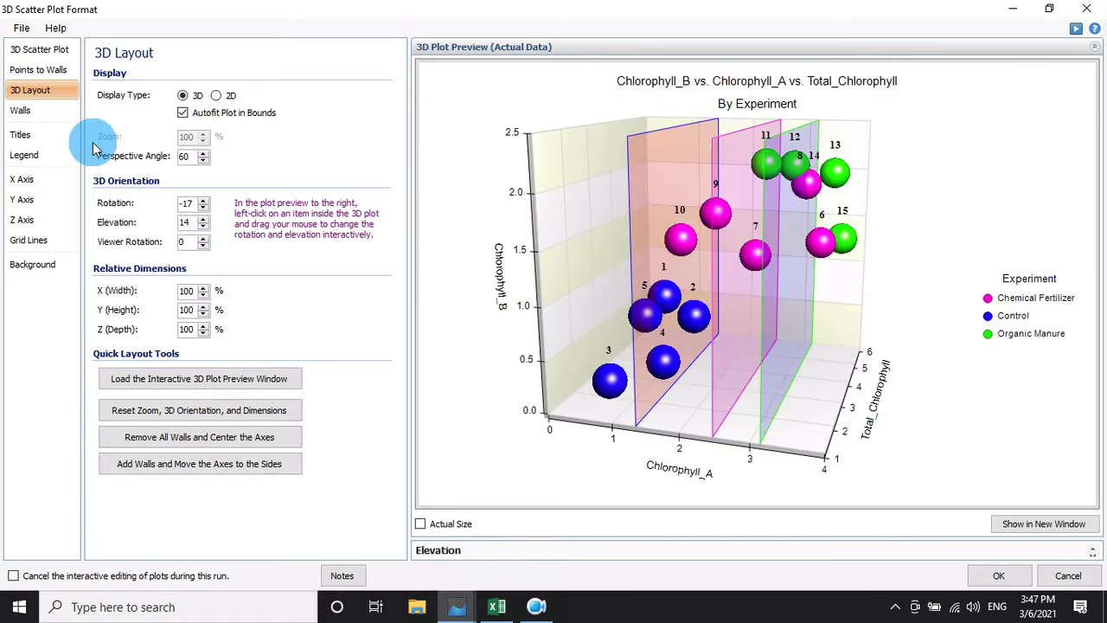
{"action": "left_click_drag", "start_coordinate": [745, 297], "coordinate": [679, 317]}
{"action": "left_click_drag", "start_coordinate": [628, 247], "coordinate": [570, 230]}
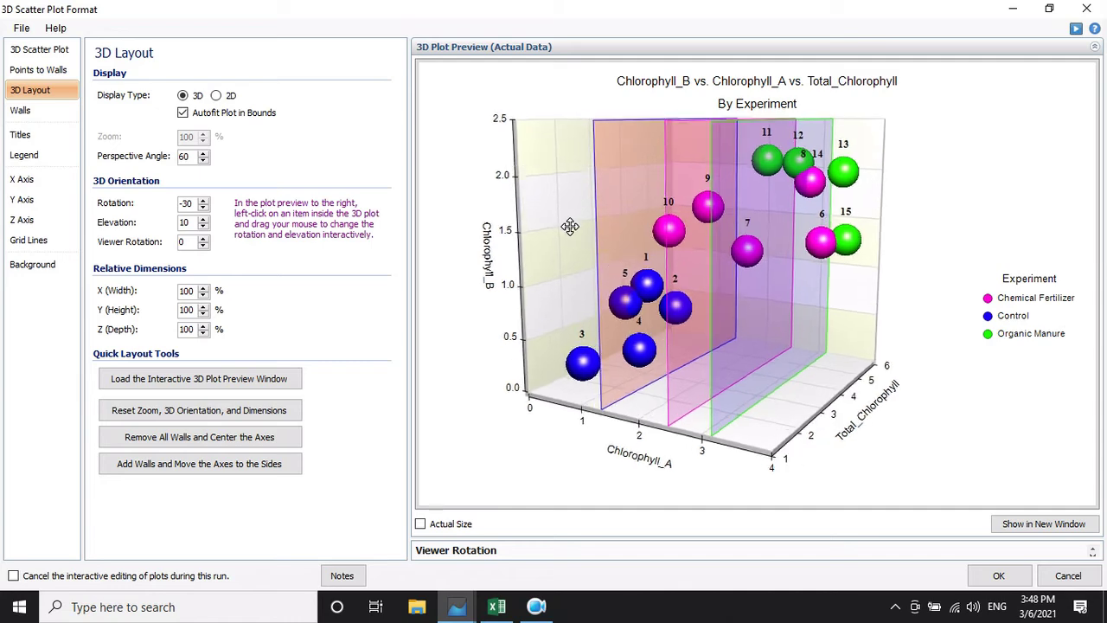
Step: Hide the back and left walls and give the floor a solid border line
{"action": "left_click", "coordinate": [48, 117]}
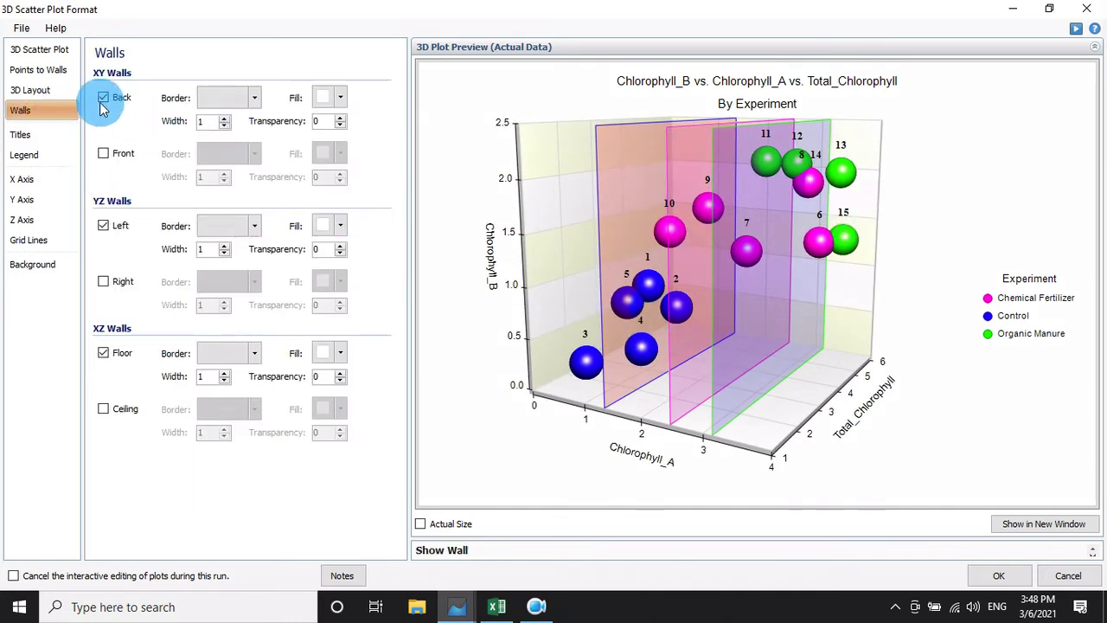
{"action": "left_click", "coordinate": [103, 99]}
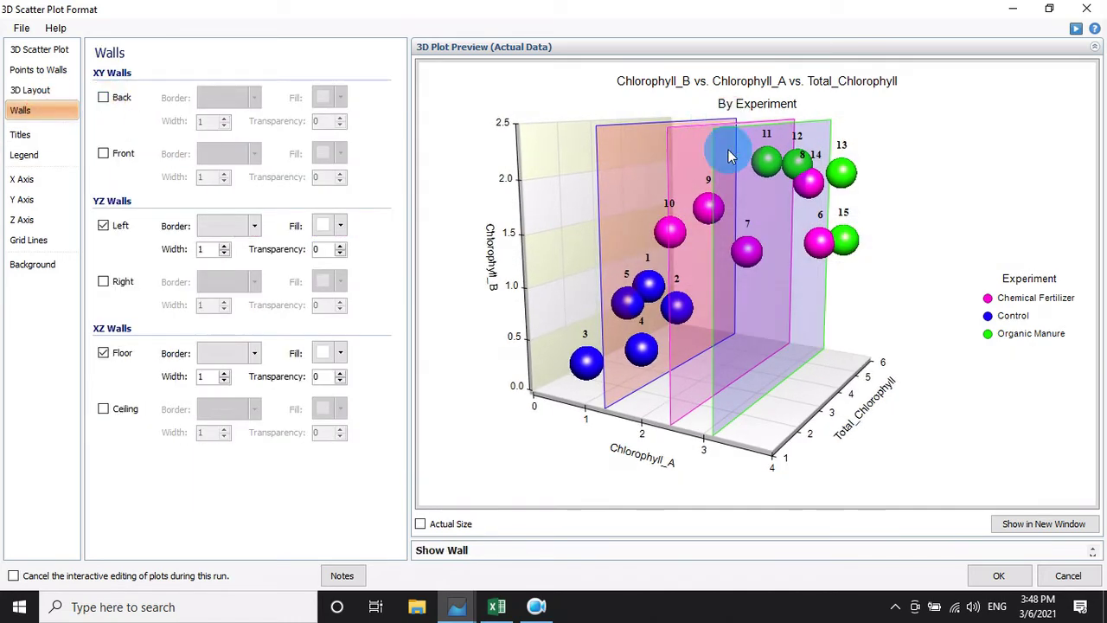
{"action": "left_click", "coordinate": [120, 99]}
{"action": "left_click", "coordinate": [110, 226]}
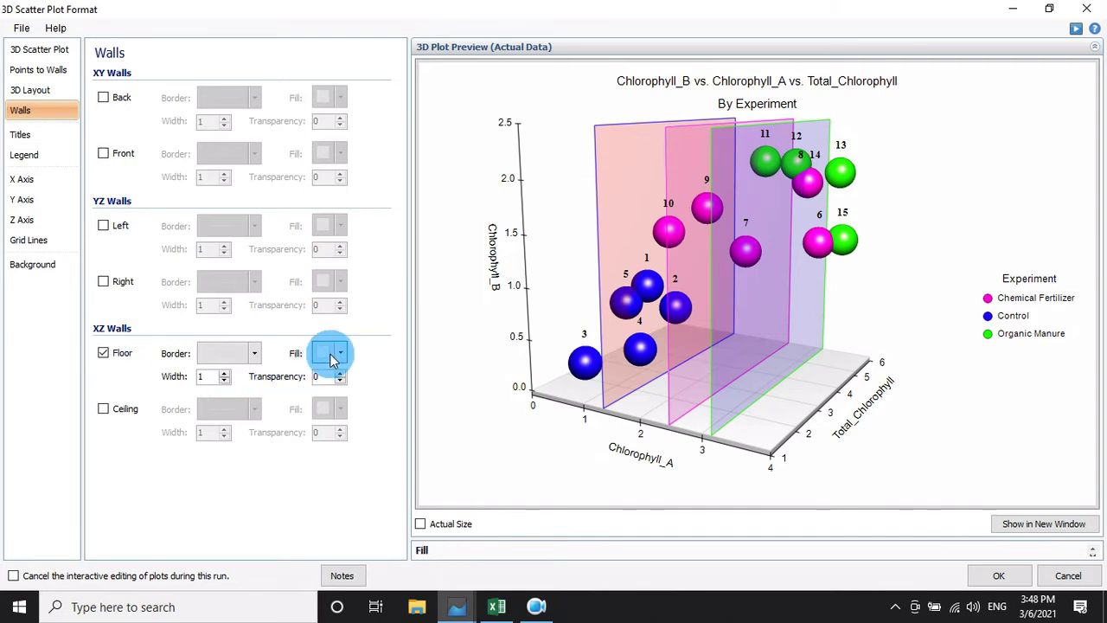
{"action": "left_click", "coordinate": [256, 356]}
{"action": "left_click", "coordinate": [266, 167]}
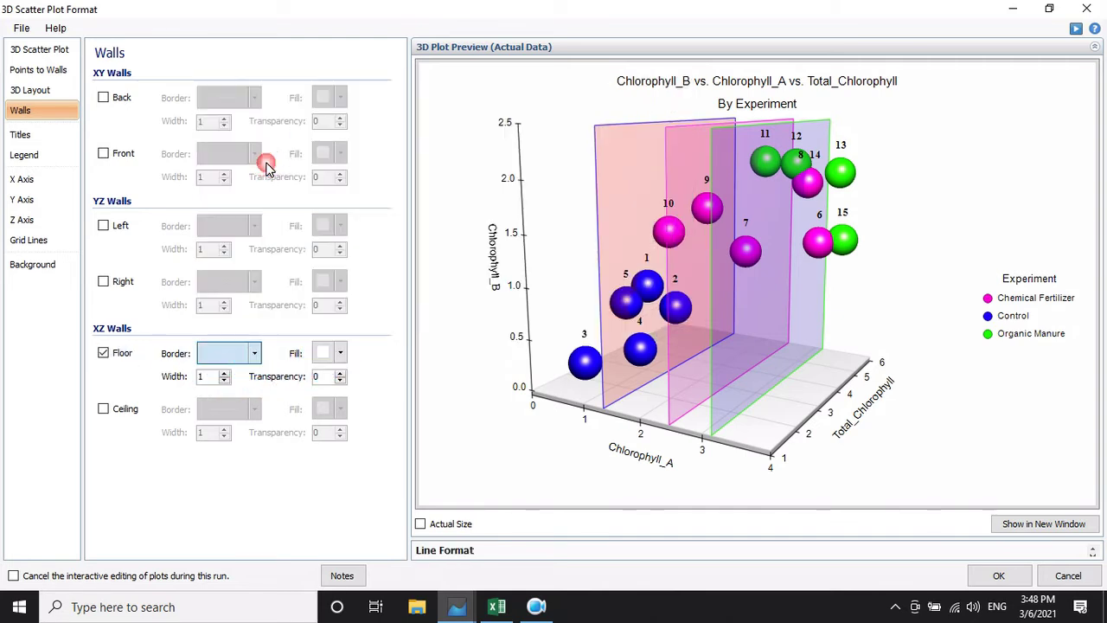
Step: Fill the plot floor grey with transparency 55
{"action": "left_click", "coordinate": [341, 356]}
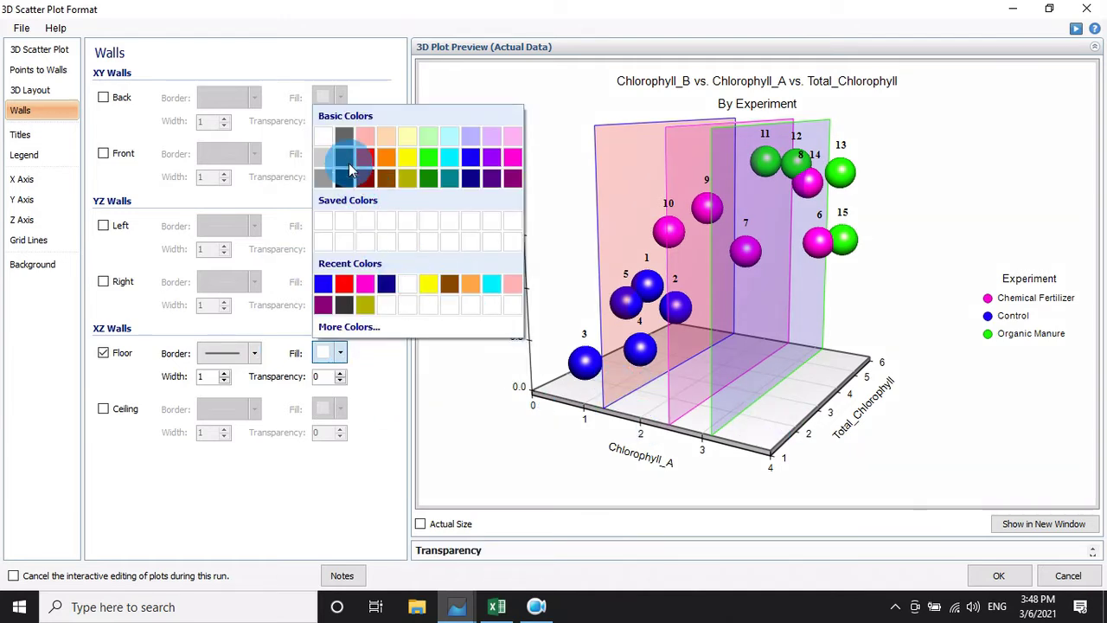
{"action": "left_click", "coordinate": [349, 169]}
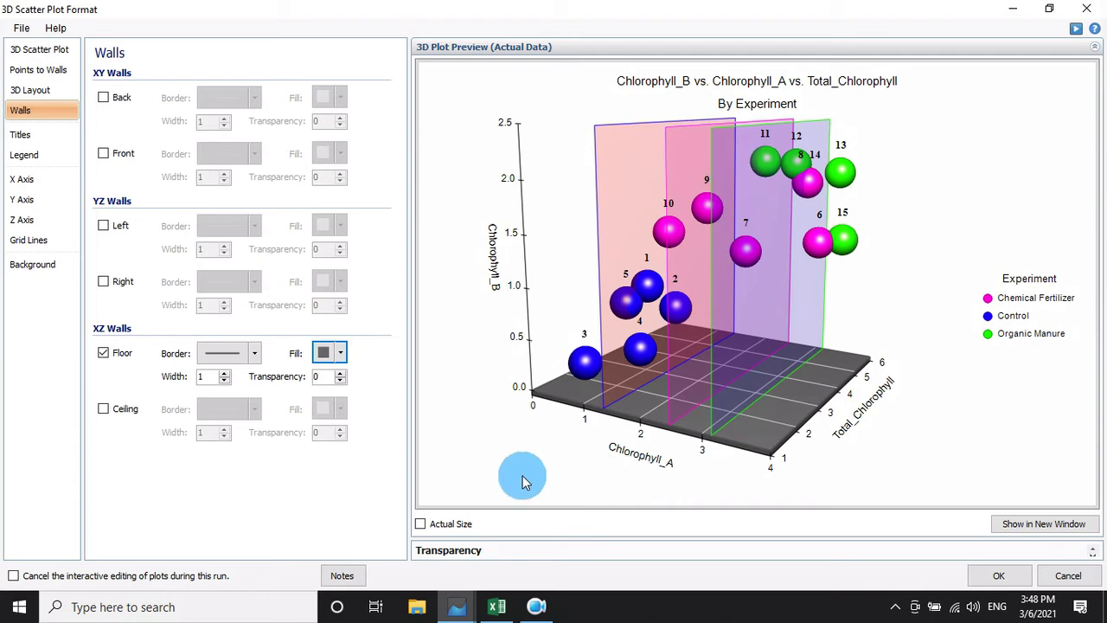
{"action": "left_click", "coordinate": [340, 354]}
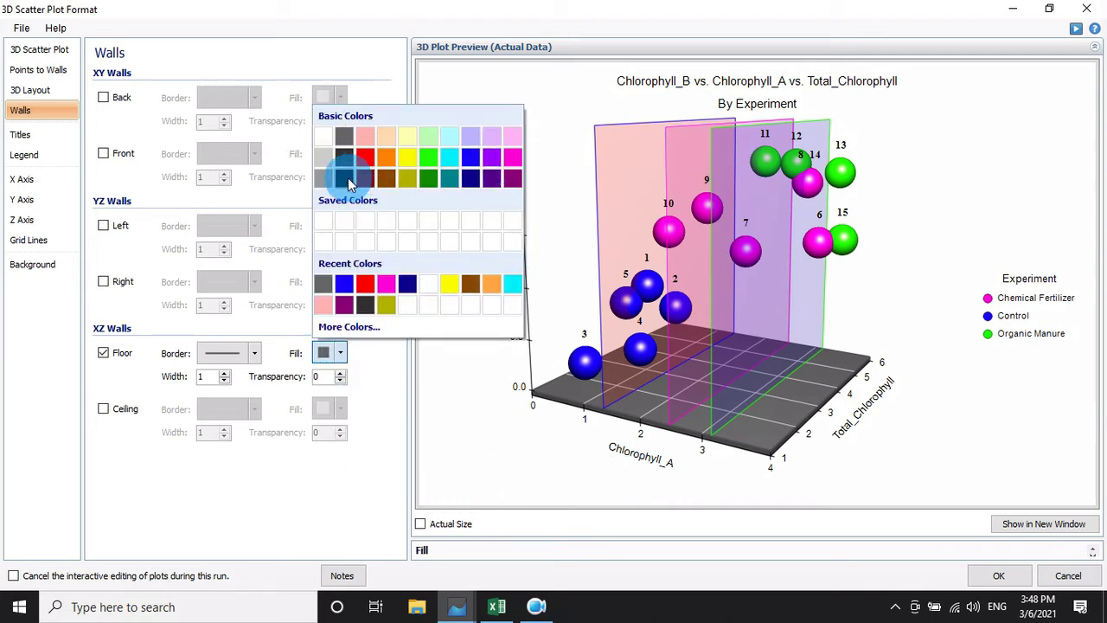
{"action": "left_click", "coordinate": [349, 181]}
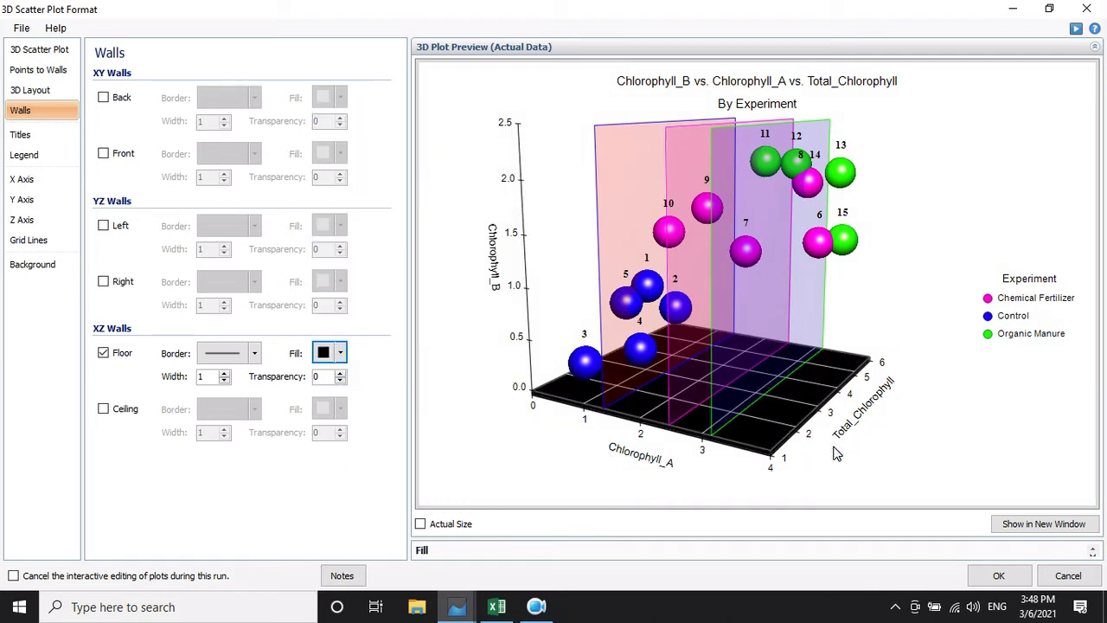
{"action": "left_click", "coordinate": [341, 353]}
{"action": "left_click", "coordinate": [366, 175]}
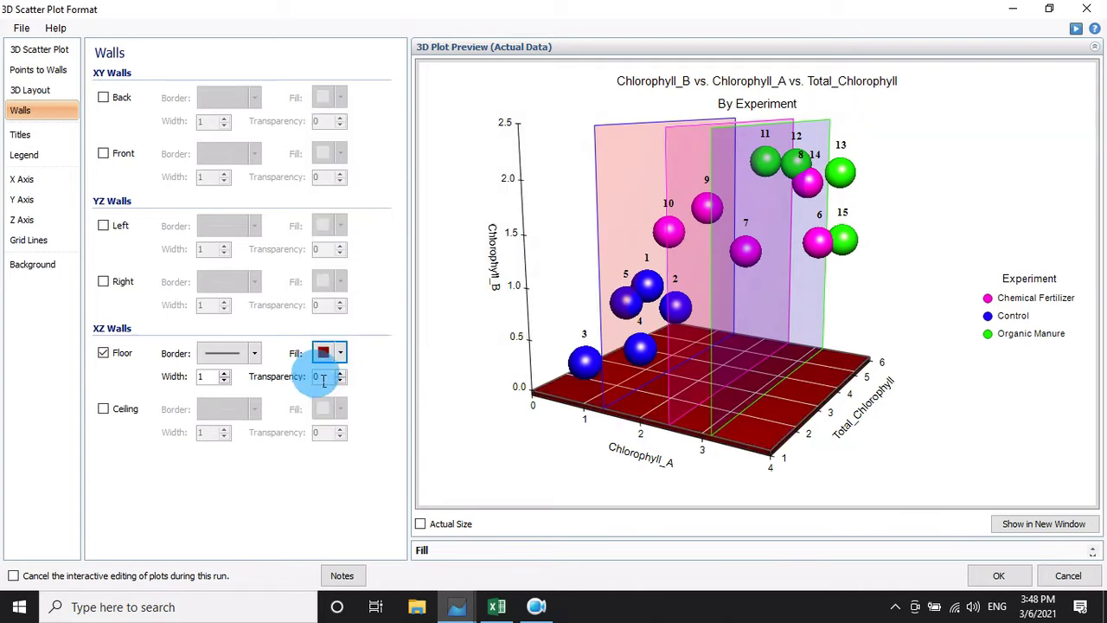
{"action": "left_click", "coordinate": [342, 354]}
{"action": "left_click", "coordinate": [342, 145]}
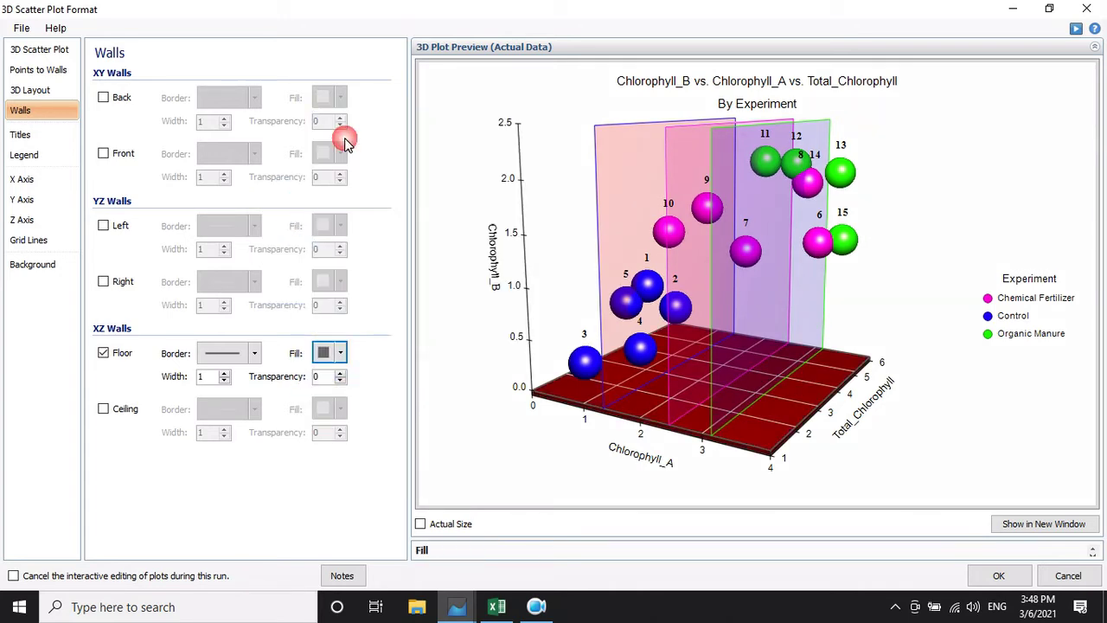
{"action": "left_click", "coordinate": [342, 374]}
{"action": "left_click", "coordinate": [342, 374]}
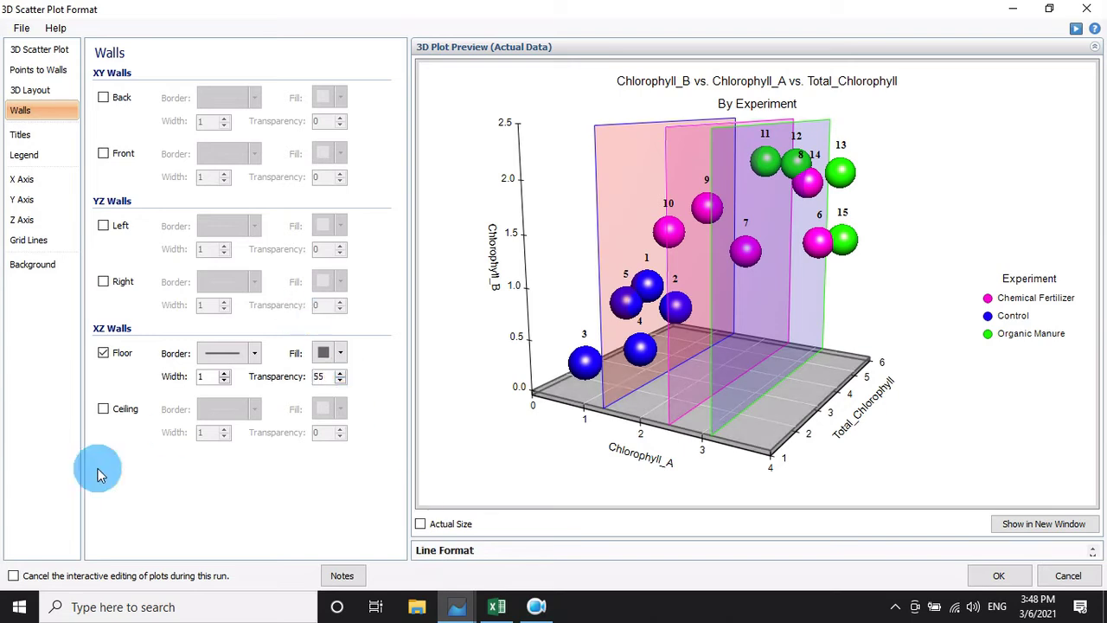
{"action": "left_click", "coordinate": [39, 136]}
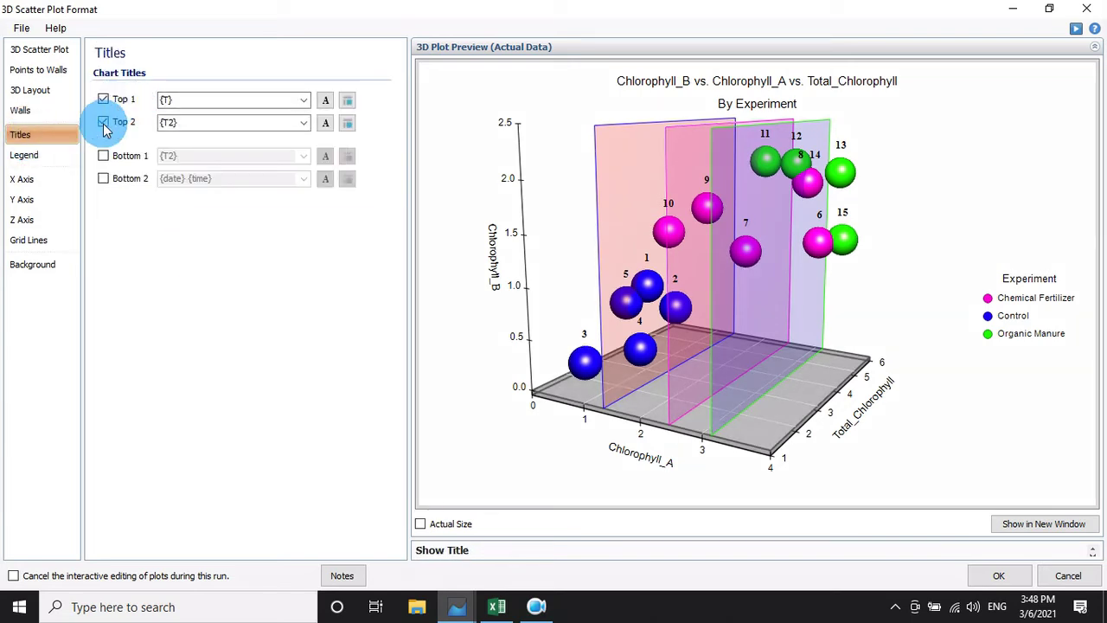
Step: Remove the By Experiment subtitle and frame the legend at the right-middle position
{"action": "left_click", "coordinate": [103, 123]}
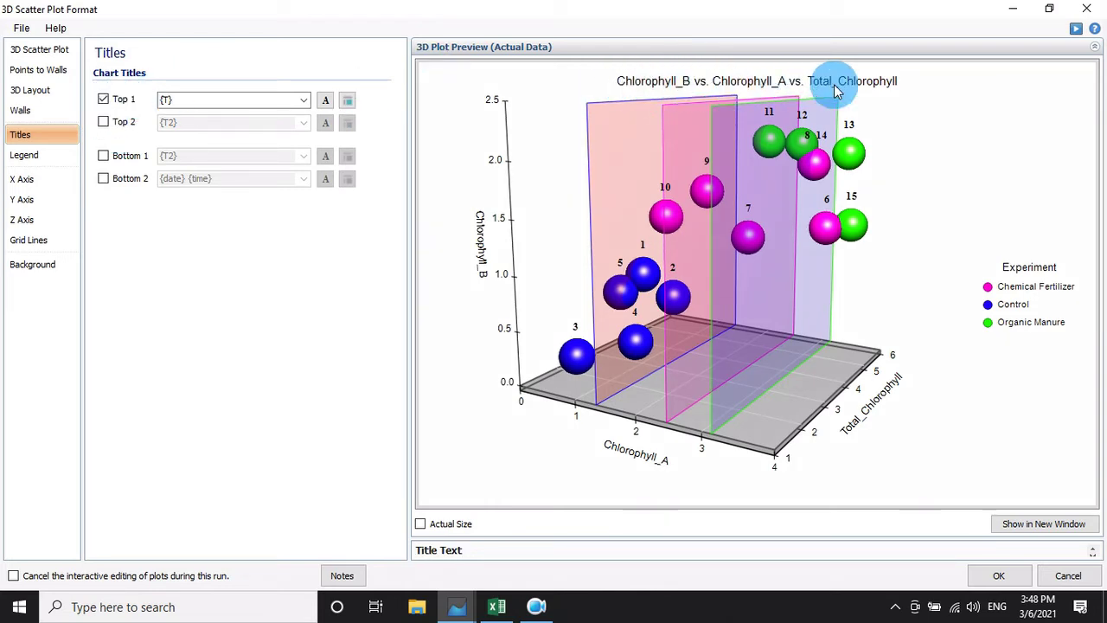
{"action": "left_click", "coordinate": [41, 156]}
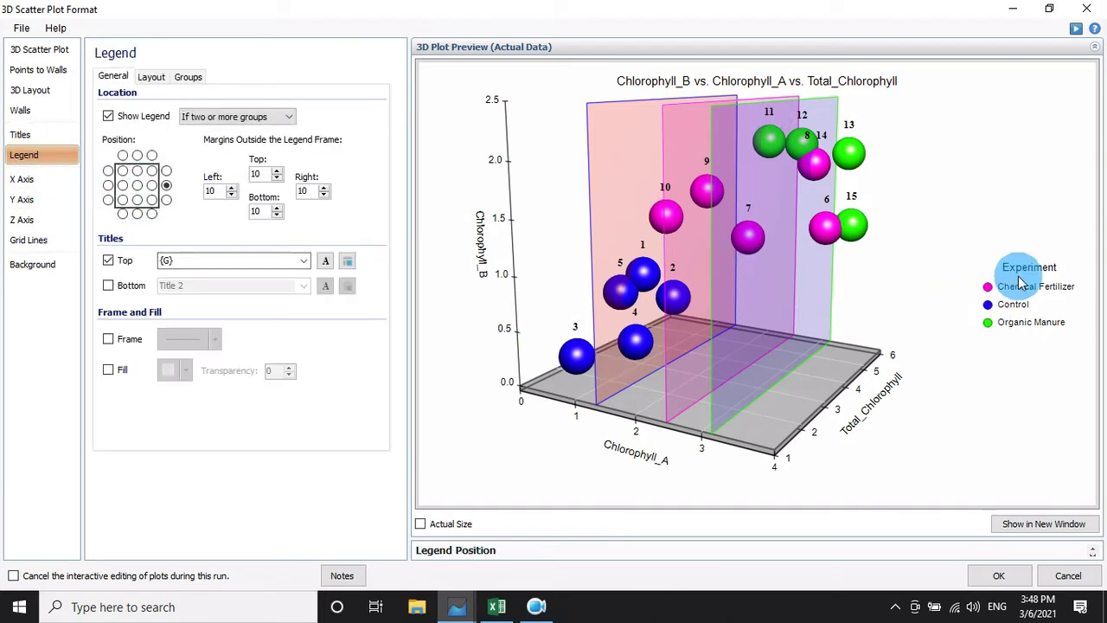
{"action": "left_click", "coordinate": [122, 214]}
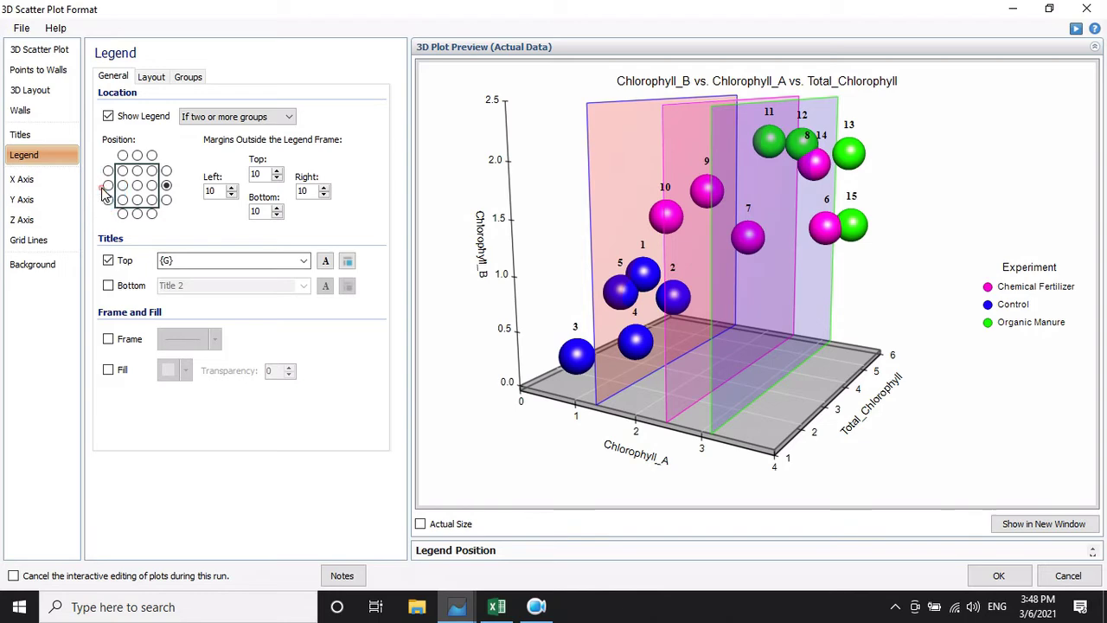
{"action": "left_click", "coordinate": [108, 186]}
{"action": "left_click", "coordinate": [167, 186]}
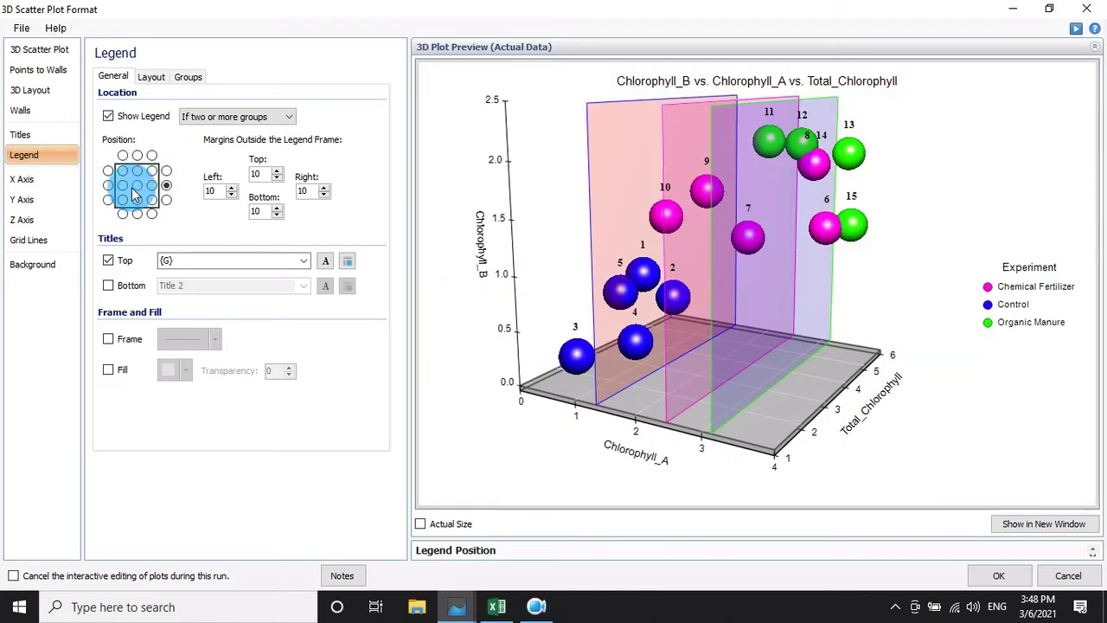
{"action": "left_click", "coordinate": [136, 185]}
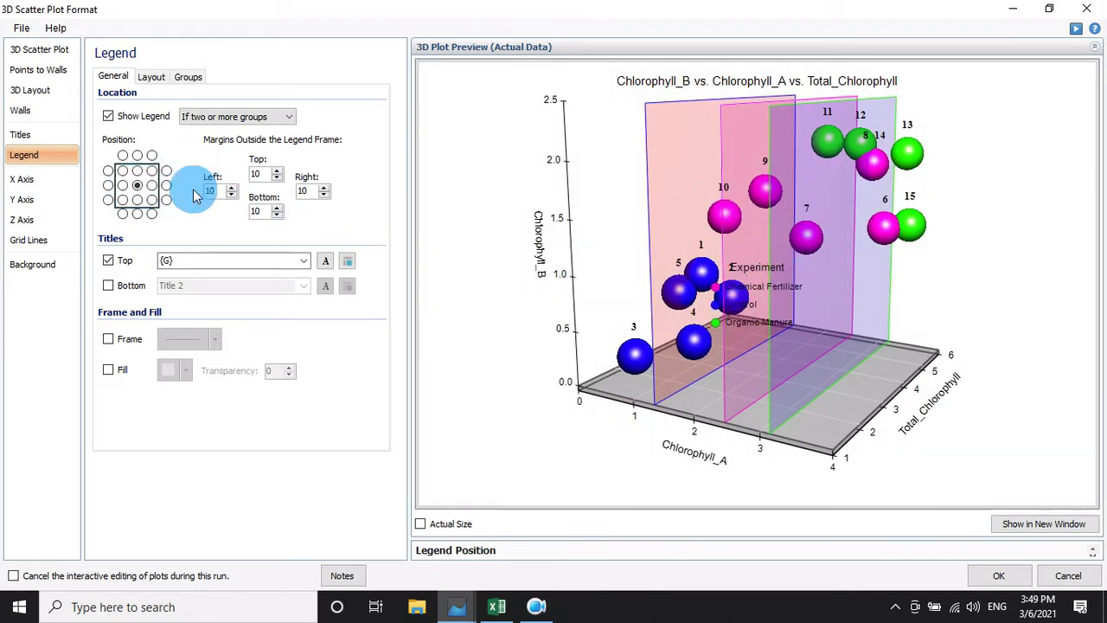
{"action": "left_click", "coordinate": [167, 186]}
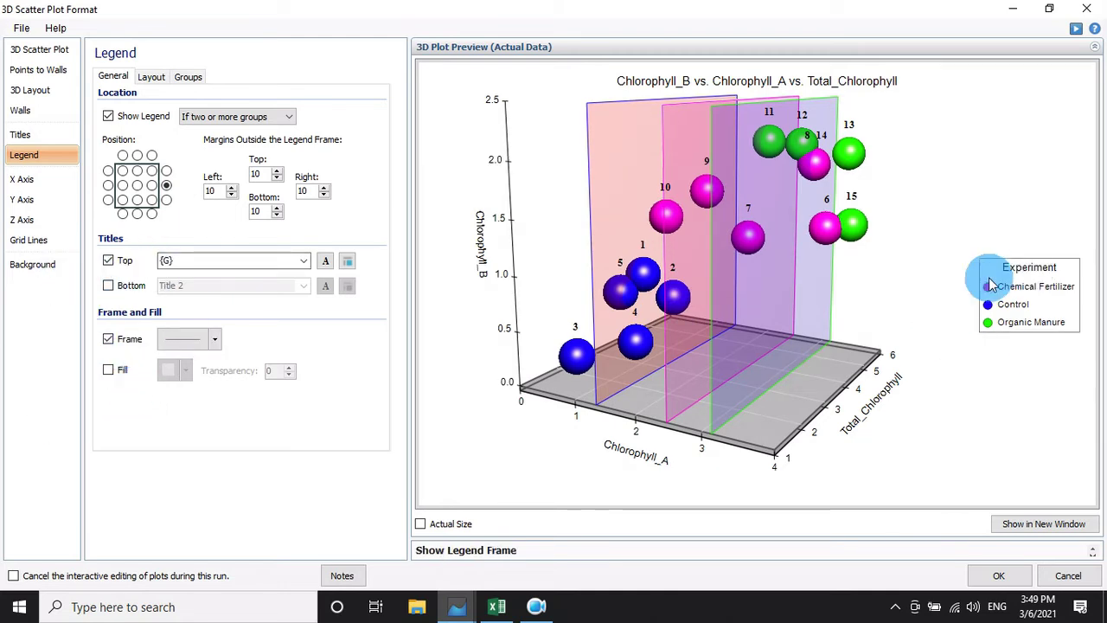
{"action": "left_click", "coordinate": [22, 179]}
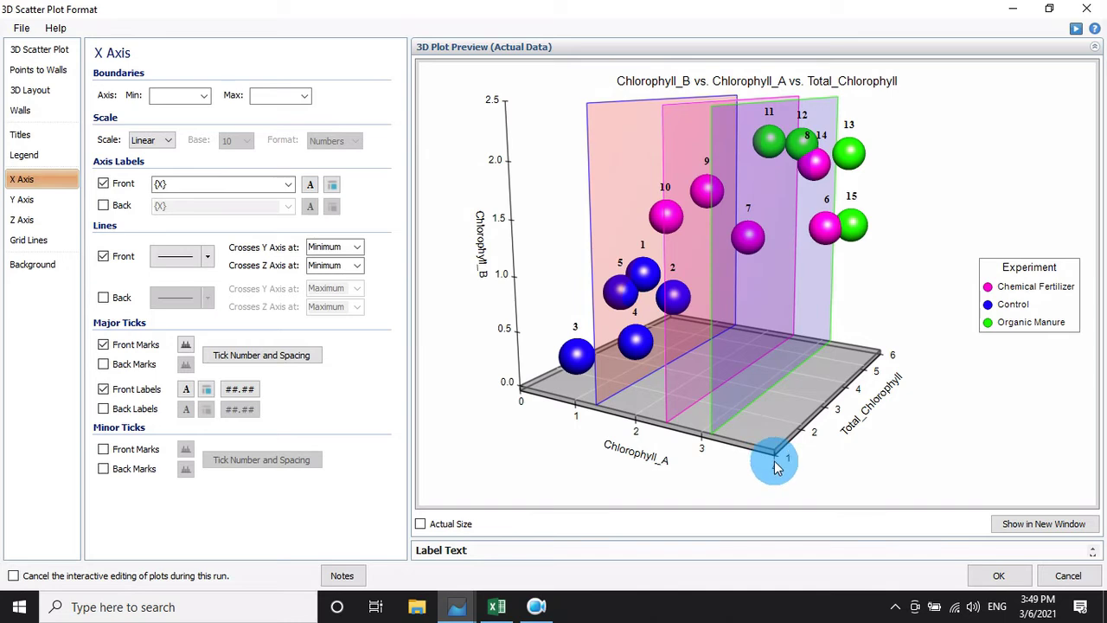
Step: Set the Z axis label font to bold Times New Roman
{"action": "left_click", "coordinate": [26, 199]}
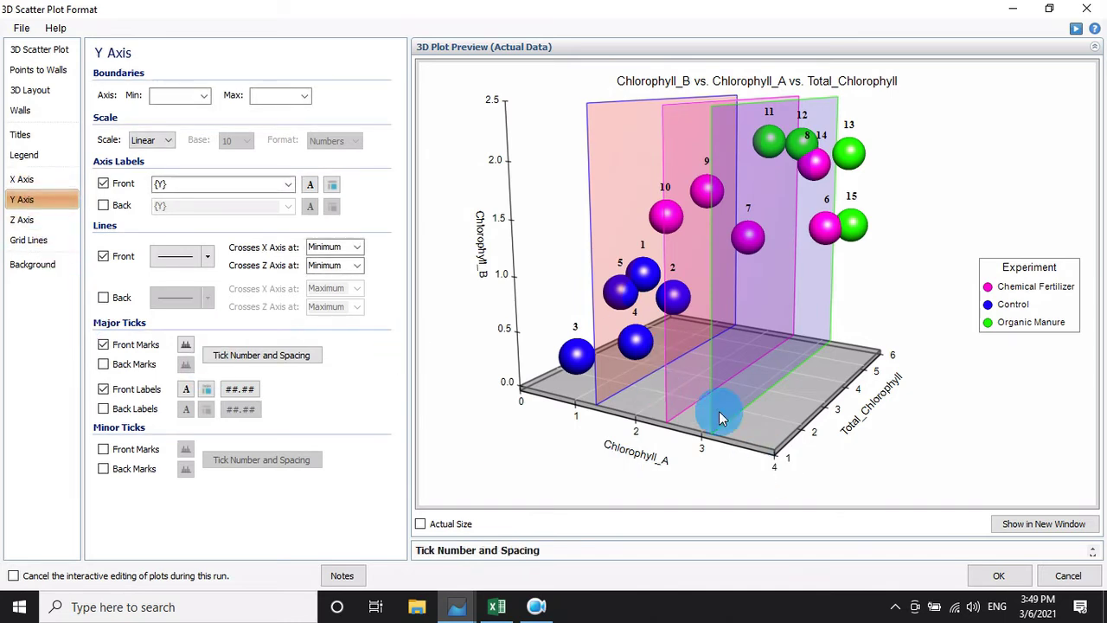
{"action": "left_click", "coordinate": [24, 219]}
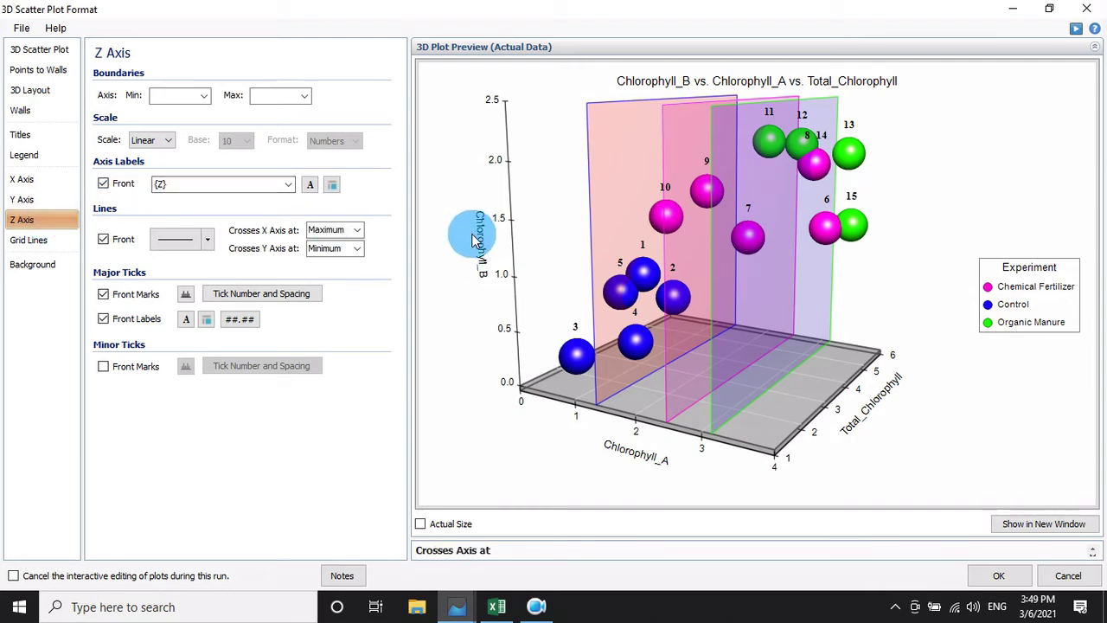
{"action": "left_click", "coordinate": [310, 186]}
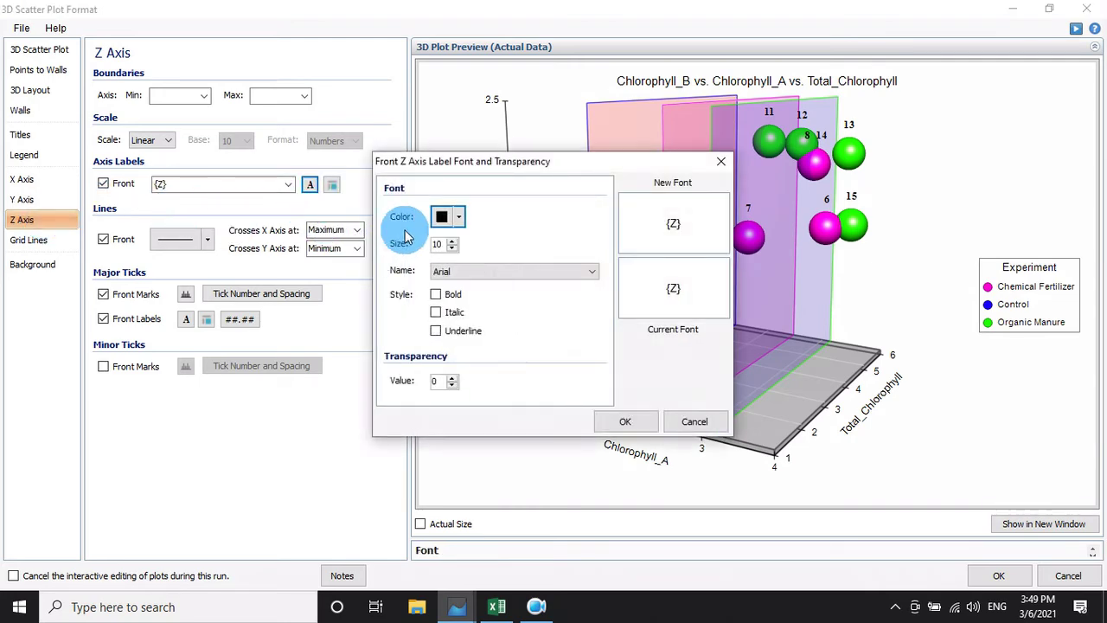
{"action": "left_click", "coordinate": [468, 272]}
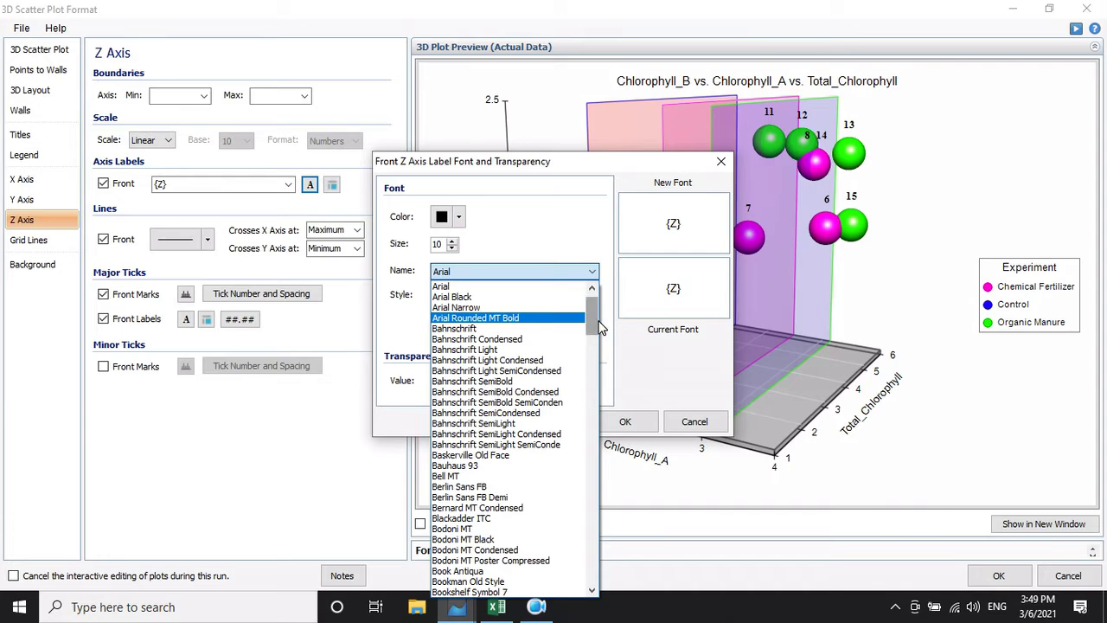
{"action": "left_click_drag", "start_coordinate": [591, 316], "coordinate": [582, 558]}
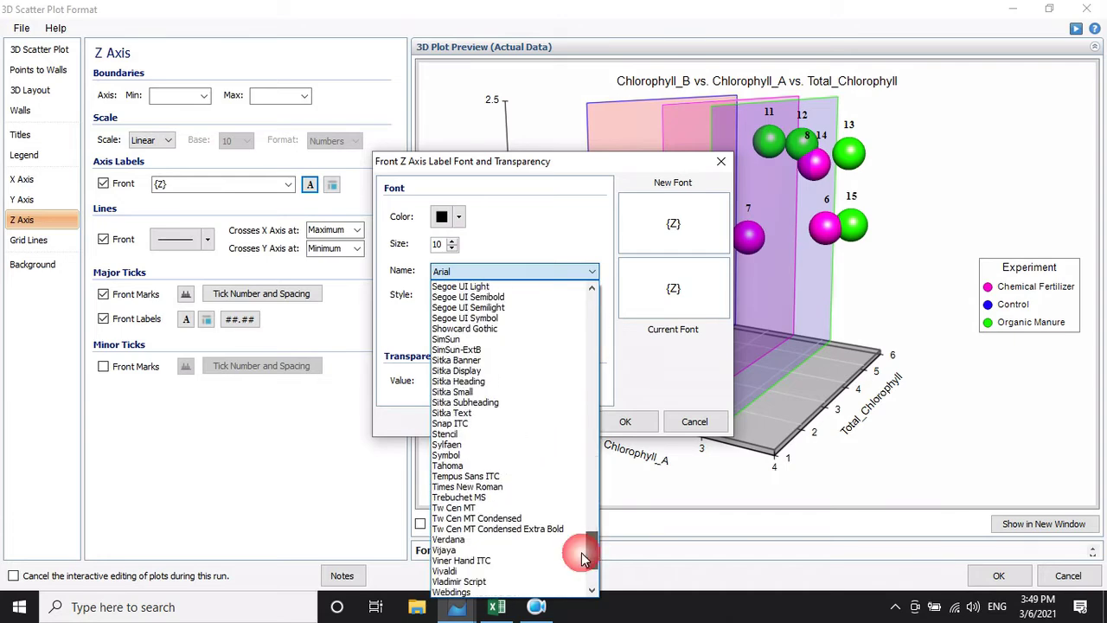
{"action": "left_click", "coordinate": [504, 487]}
{"action": "left_click", "coordinate": [436, 294]}
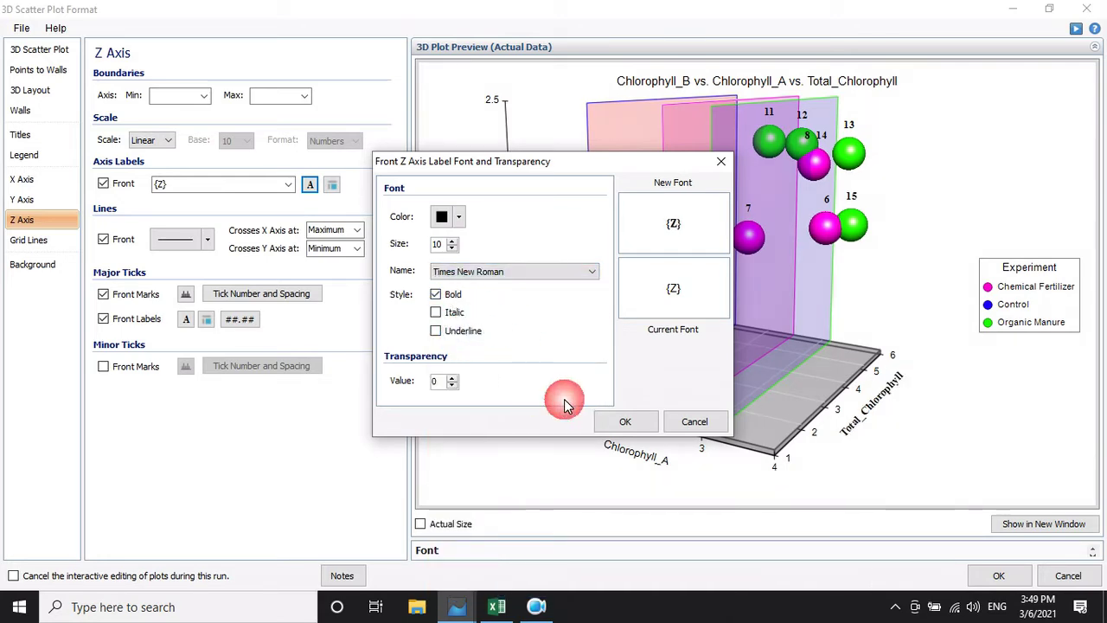
{"action": "left_click", "coordinate": [622, 424]}
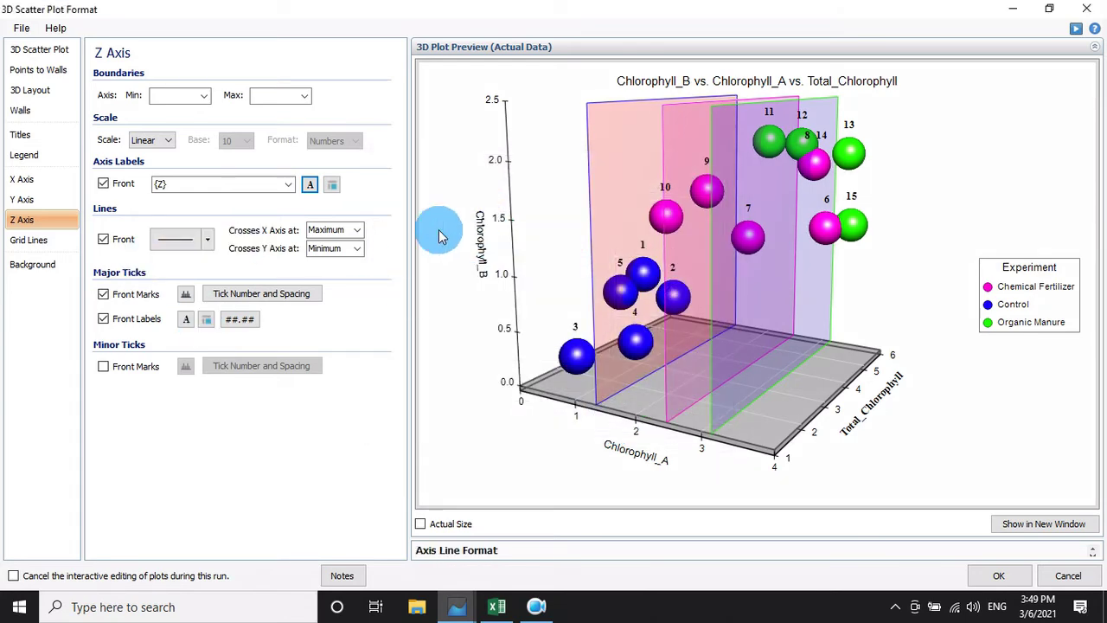
Step: Set the Y axis label font to Times New Roman
{"action": "left_click", "coordinate": [21, 199]}
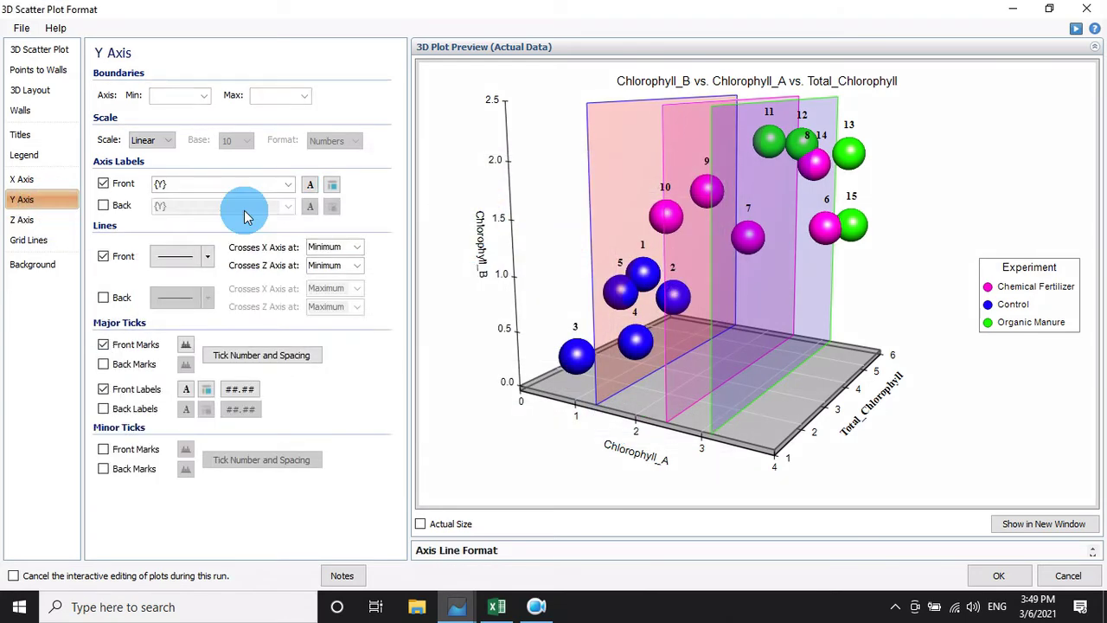
{"action": "left_click", "coordinate": [309, 185]}
{"action": "left_click", "coordinate": [475, 271]}
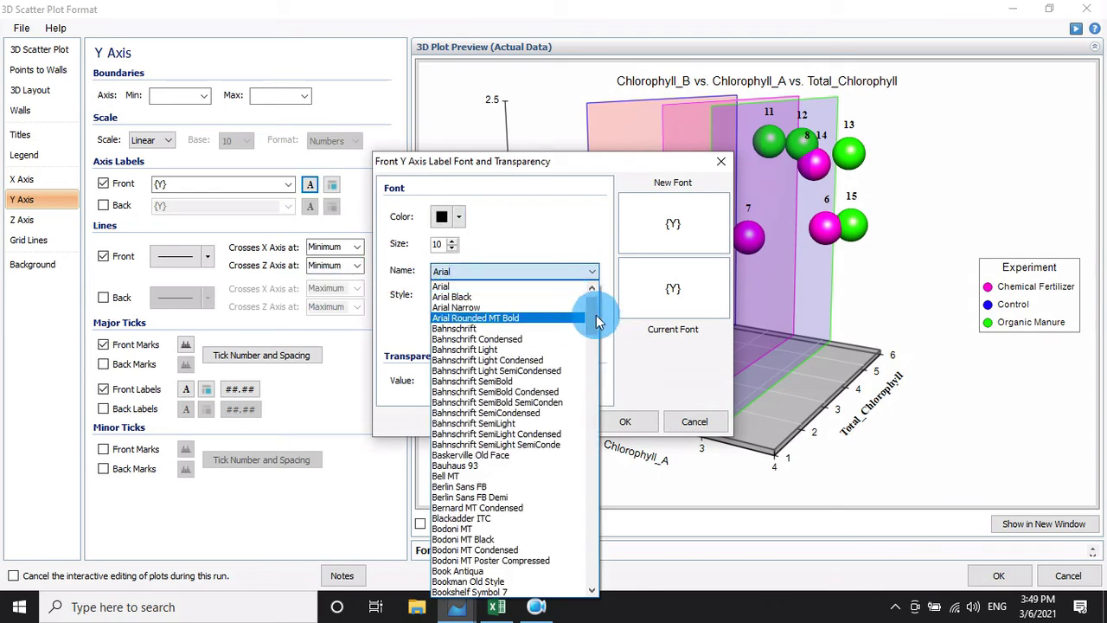
{"action": "left_click_drag", "start_coordinate": [596, 315], "coordinate": [591, 561]}
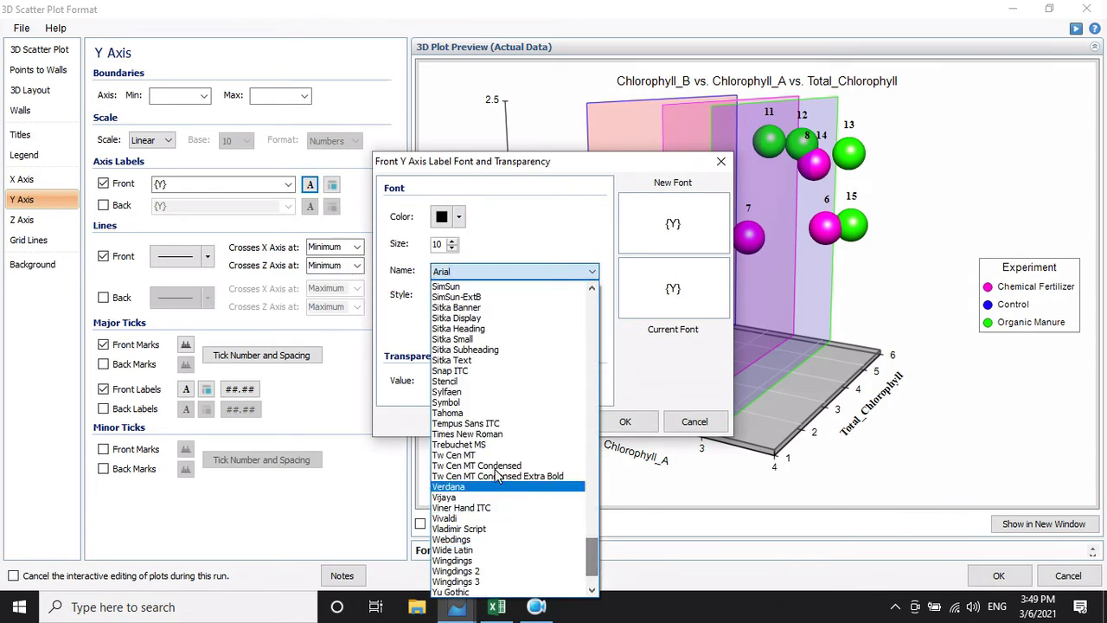
{"action": "left_click", "coordinate": [483, 432]}
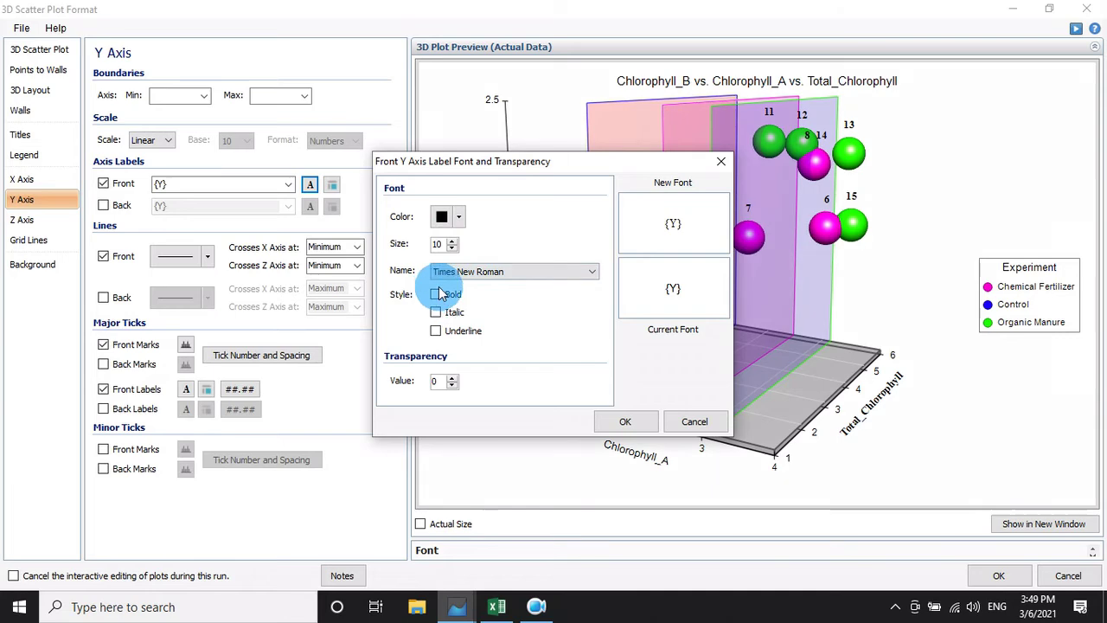
{"action": "left_click", "coordinate": [614, 421]}
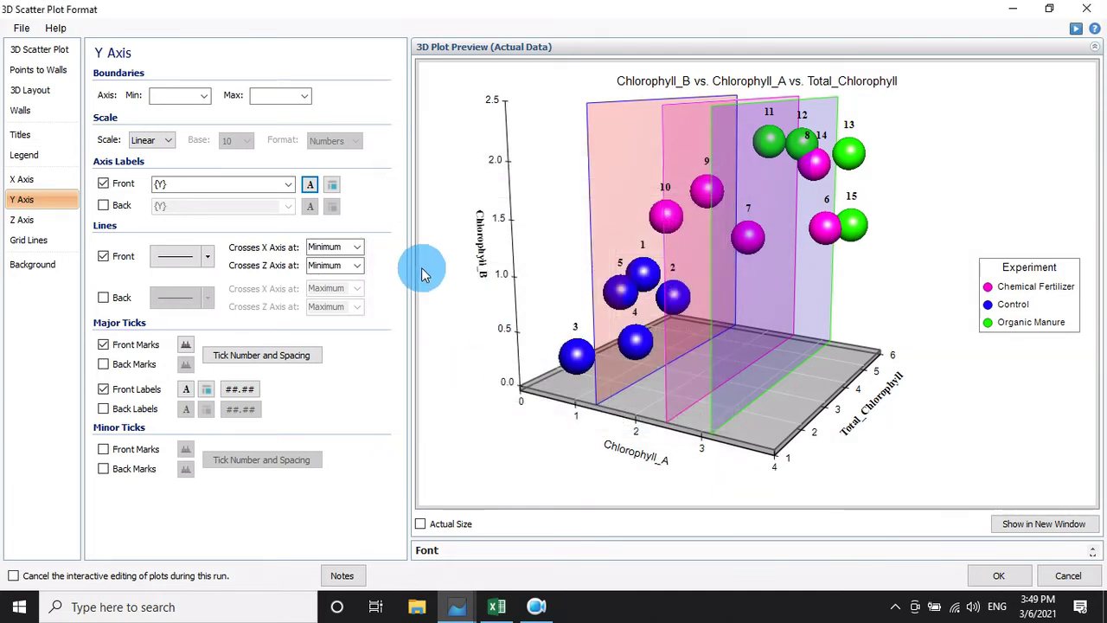
Step: Set the front X axis label font to bold Times New Roman
{"action": "left_click", "coordinate": [24, 179]}
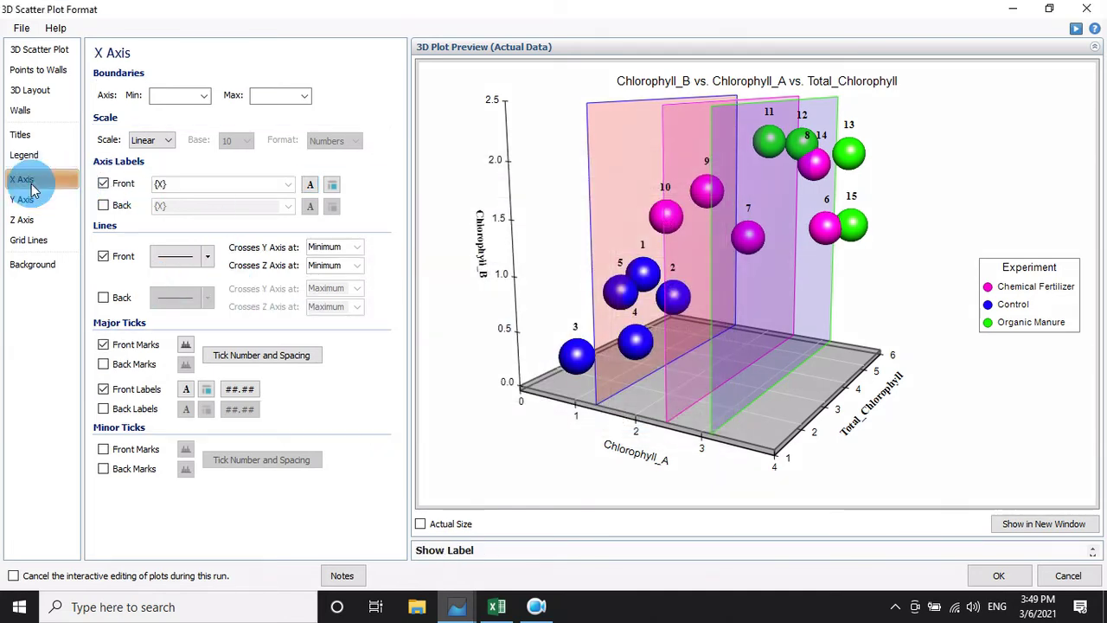
{"action": "left_click", "coordinate": [309, 186]}
{"action": "left_click", "coordinate": [557, 272]}
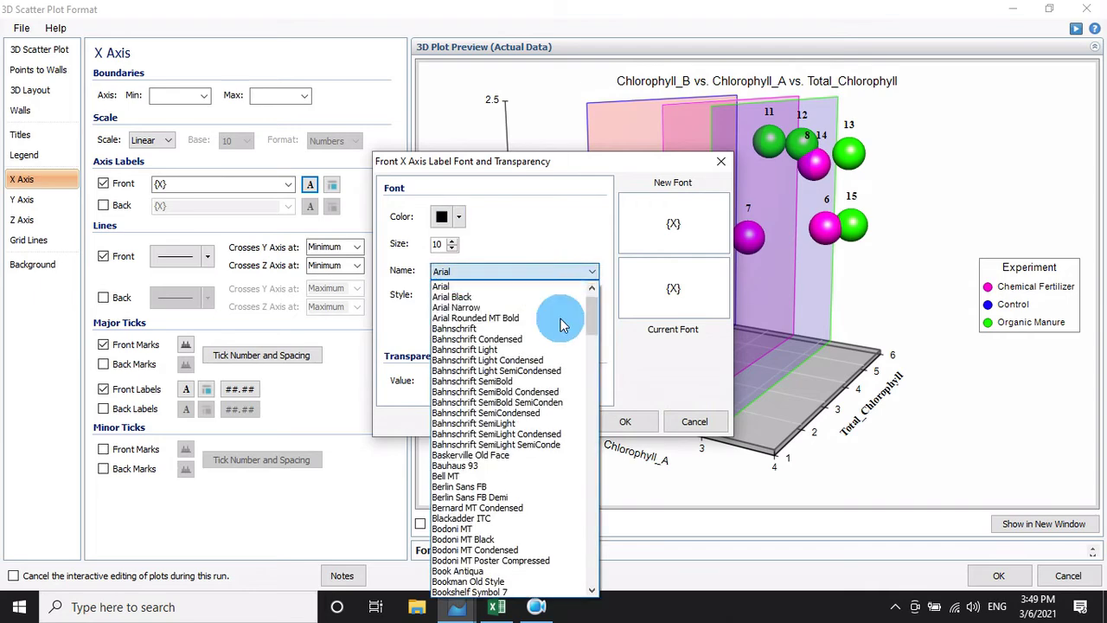
{"action": "scroll", "coordinate": [593, 370], "scroll_direction": "down", "scroll_amount": 1}
{"action": "left_click_drag", "start_coordinate": [594, 371], "coordinate": [594, 562]}
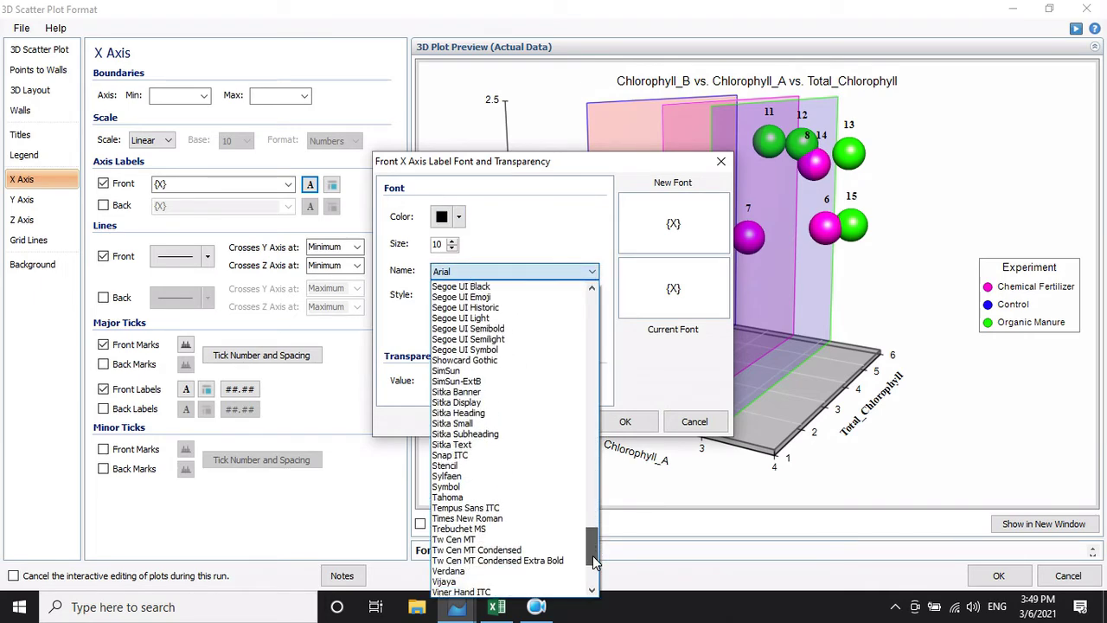
{"action": "left_click", "coordinate": [467, 518]}
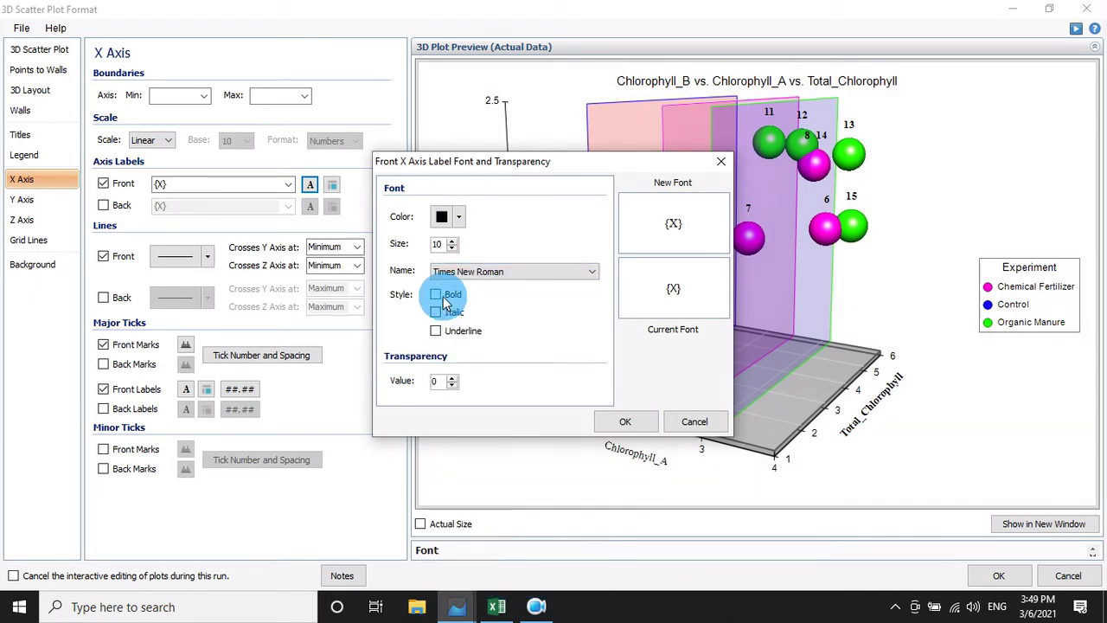
{"action": "left_click", "coordinate": [443, 298]}
{"action": "left_click", "coordinate": [625, 422]}
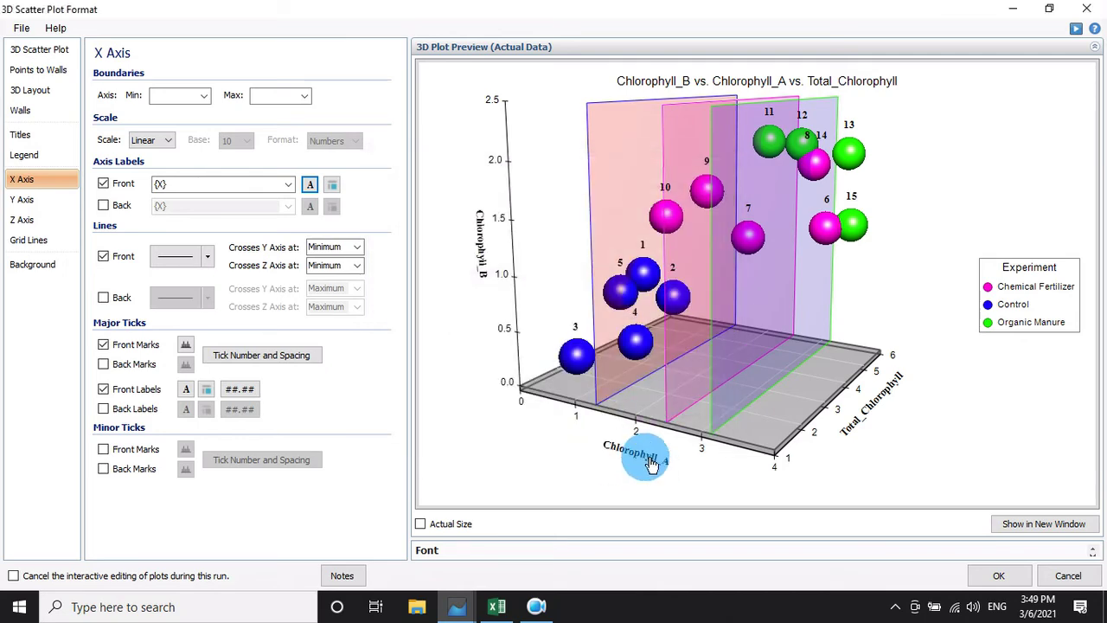
{"action": "left_click", "coordinate": [32, 244]}
Step: Try blue and magenta plot background fills, then revert the background to white
{"action": "left_click", "coordinate": [57, 270]}
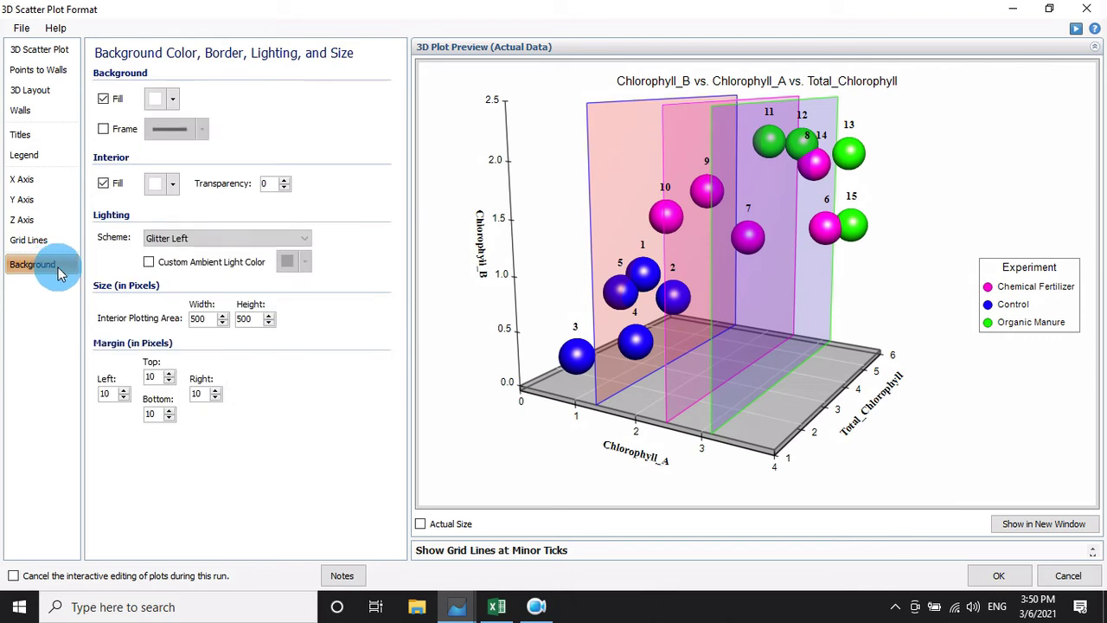
{"action": "left_click", "coordinate": [116, 102]}
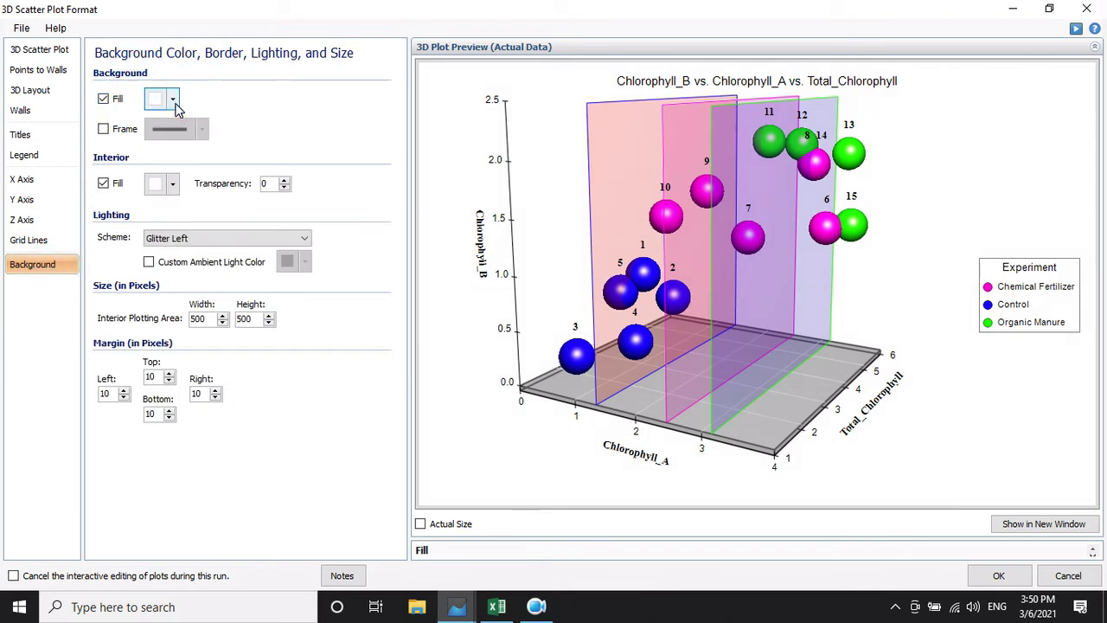
{"action": "left_click", "coordinate": [173, 100]}
{"action": "left_click", "coordinate": [309, 173]}
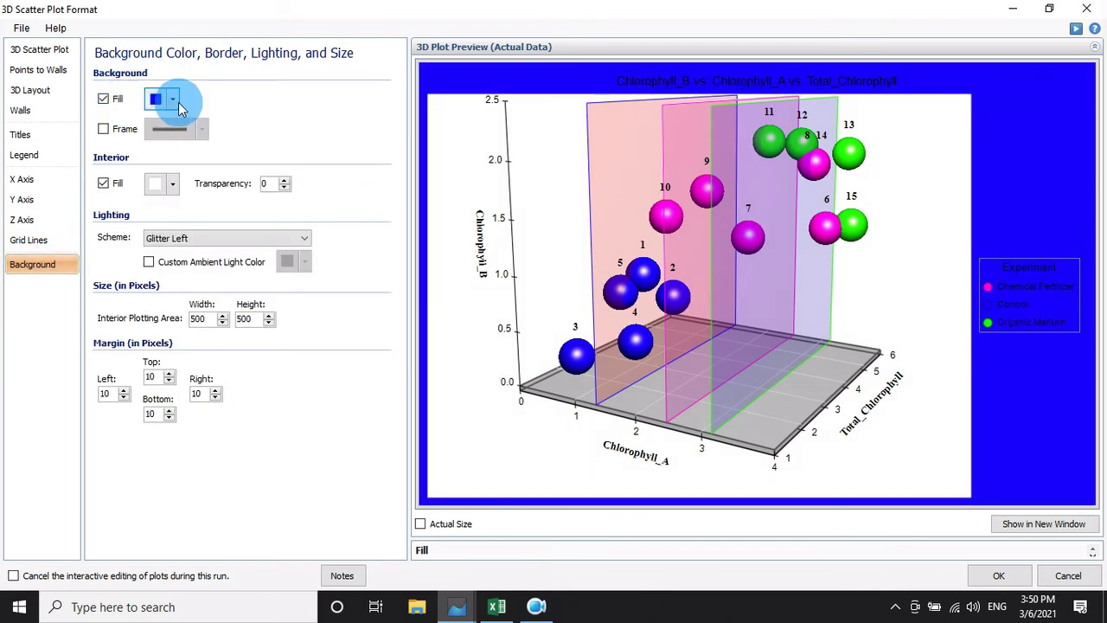
{"action": "left_click", "coordinate": [173, 101]}
{"action": "left_click", "coordinate": [345, 163]}
{"action": "left_click", "coordinate": [173, 100]}
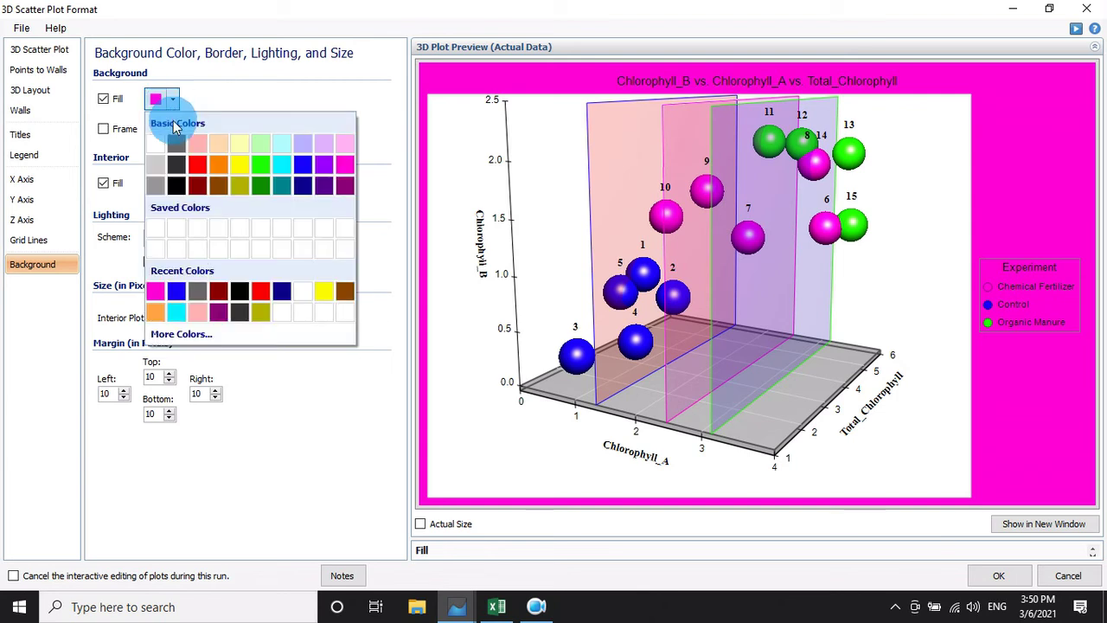
{"action": "left_click", "coordinate": [156, 143]}
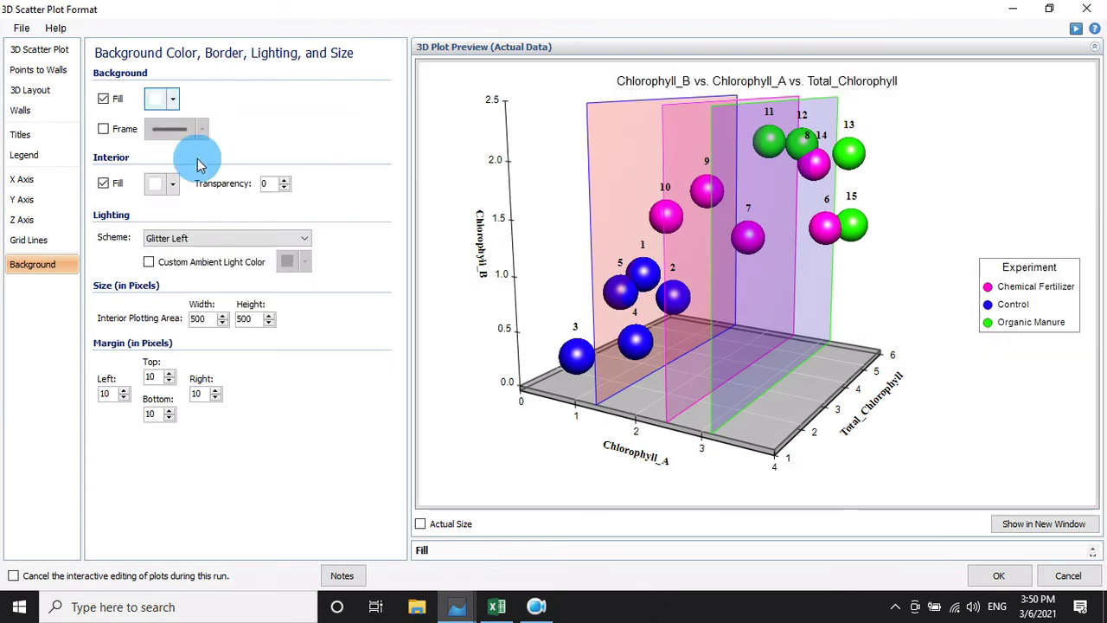
Step: Try a thick orange border frame around the plot, then remove it
{"action": "left_click", "coordinate": [104, 129]}
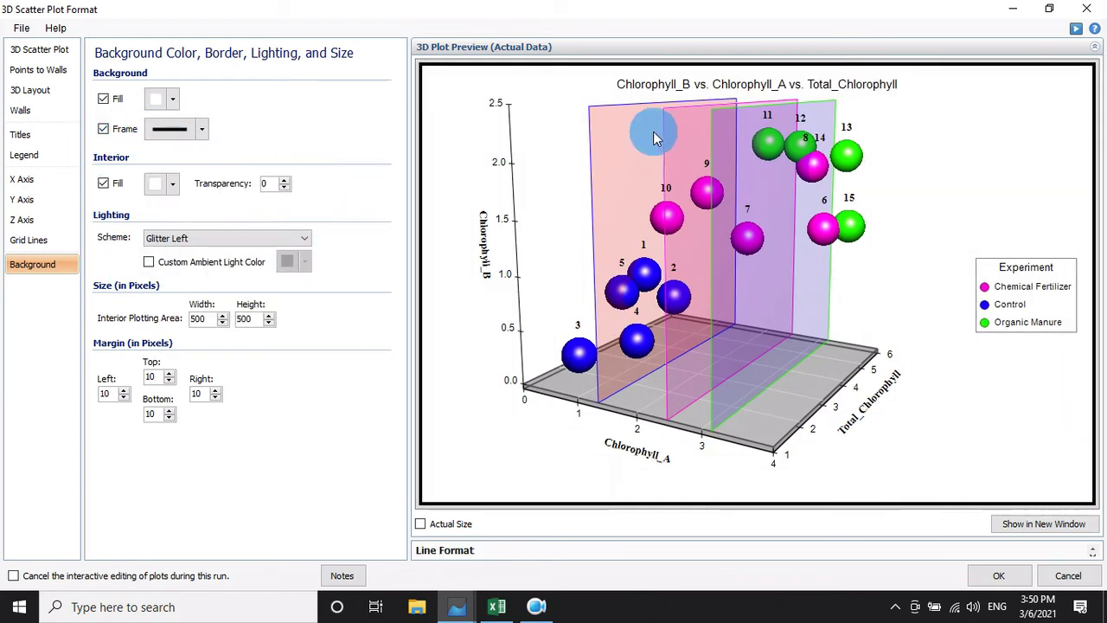
{"action": "left_click", "coordinate": [197, 130]}
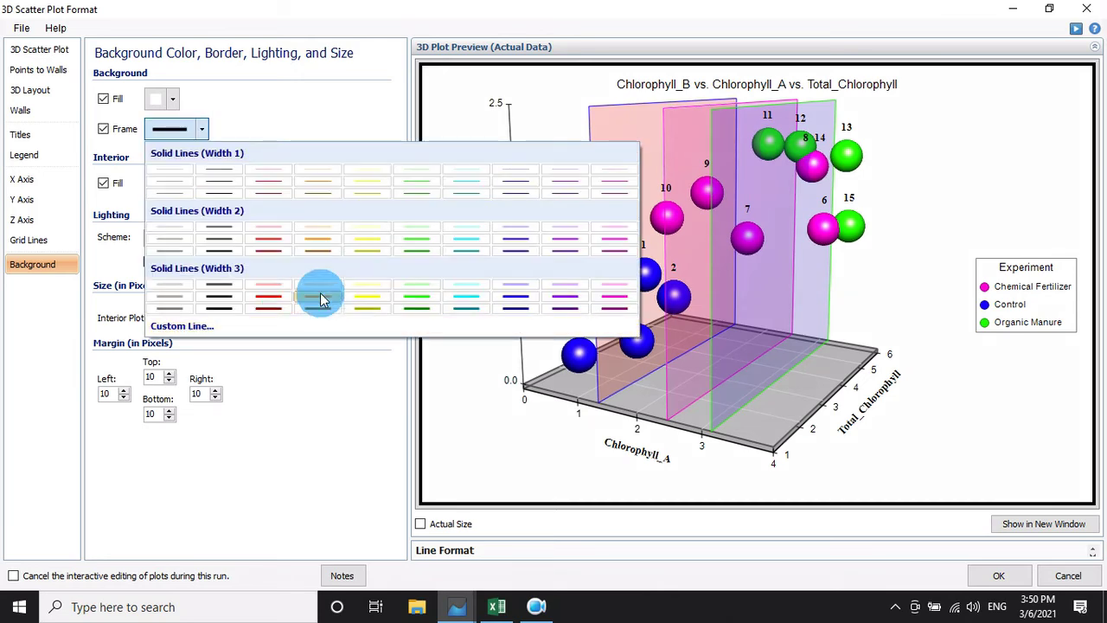
{"action": "left_click", "coordinate": [318, 296]}
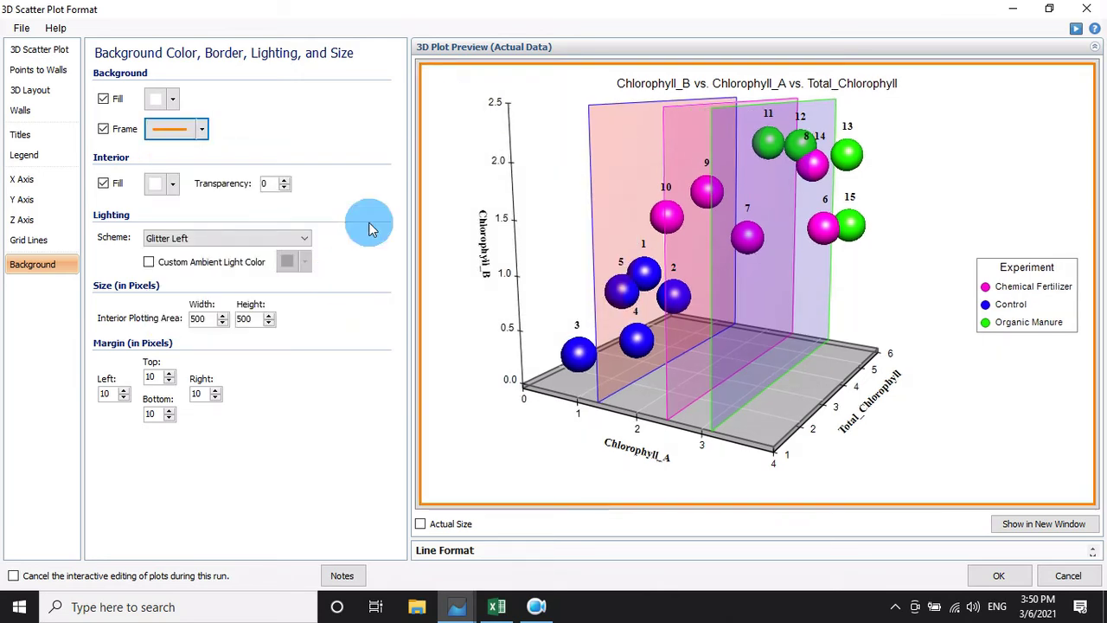
{"action": "left_click", "coordinate": [202, 129]}
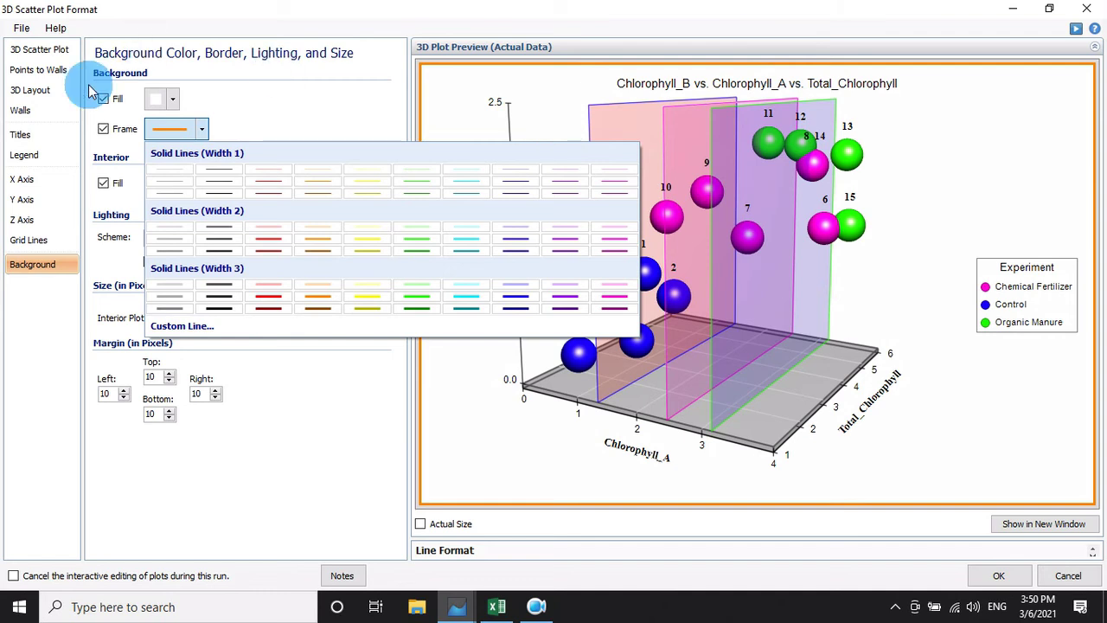
{"action": "left_click", "coordinate": [104, 130]}
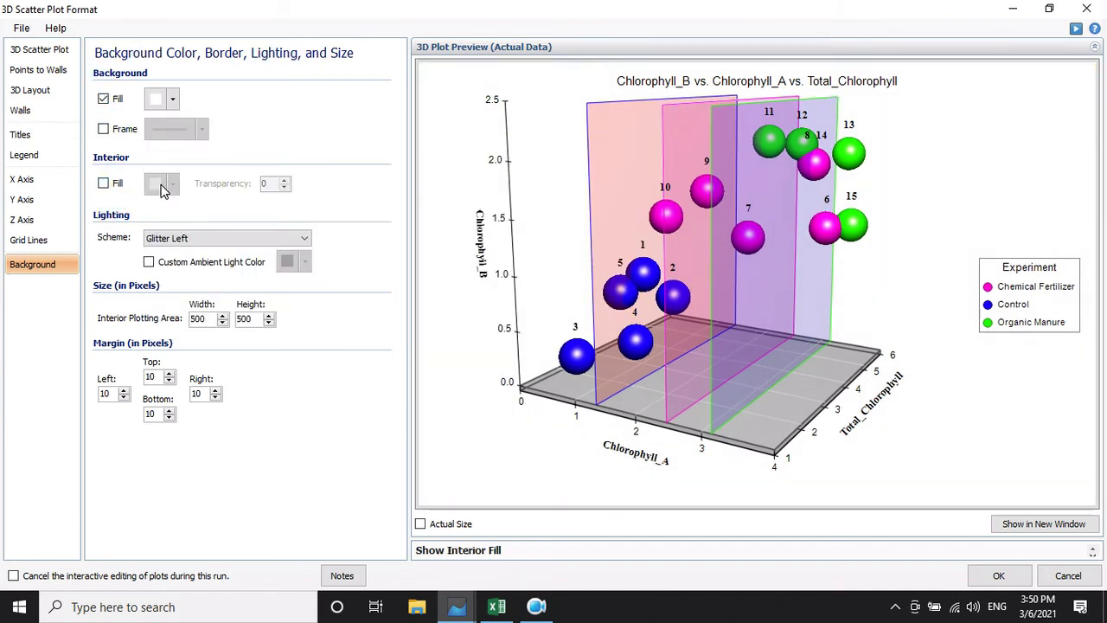
Step: Fill the plot interior with white and create the formatted 3D plot
{"action": "left_click", "coordinate": [103, 184]}
{"action": "left_click", "coordinate": [219, 228]}
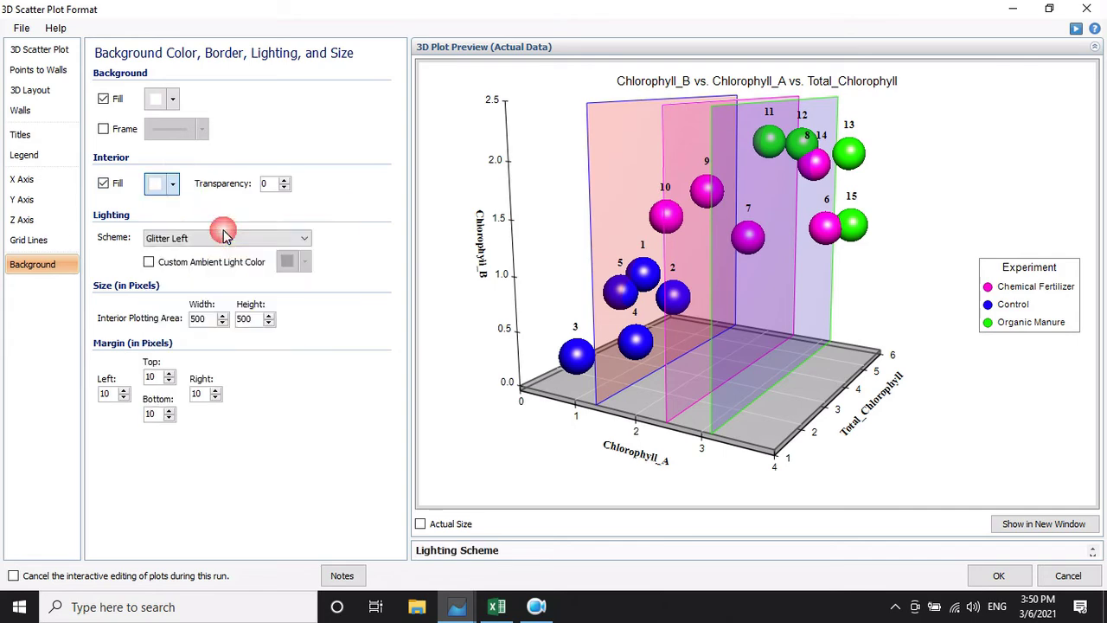
{"action": "left_click", "coordinate": [177, 193]}
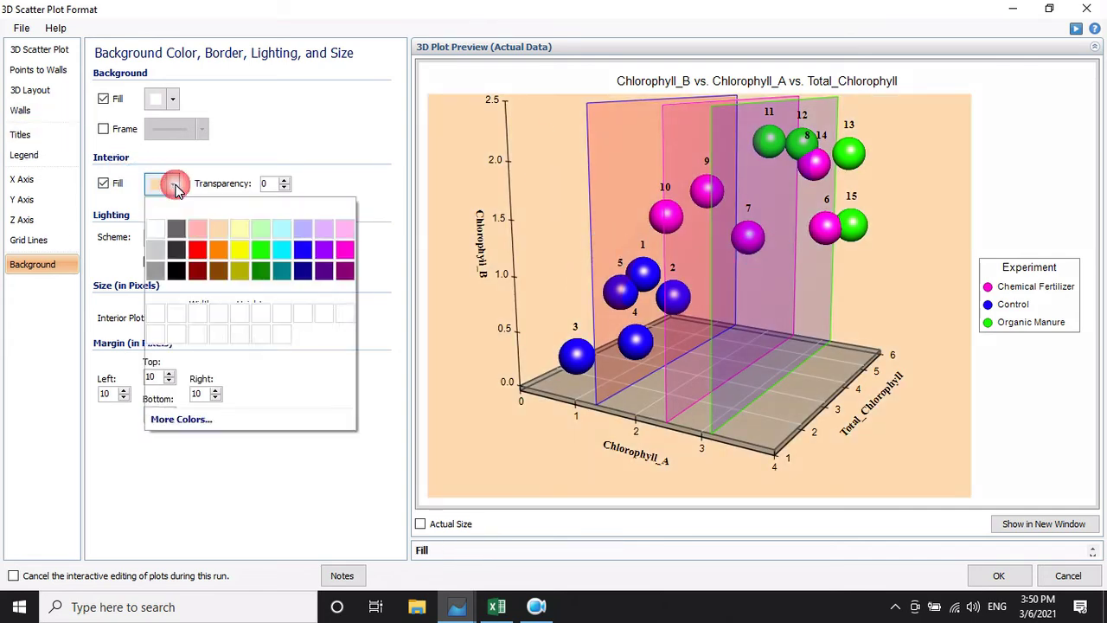
{"action": "left_click", "coordinate": [170, 185]}
{"action": "left_click", "coordinate": [171, 187]}
{"action": "left_click", "coordinate": [155, 230]}
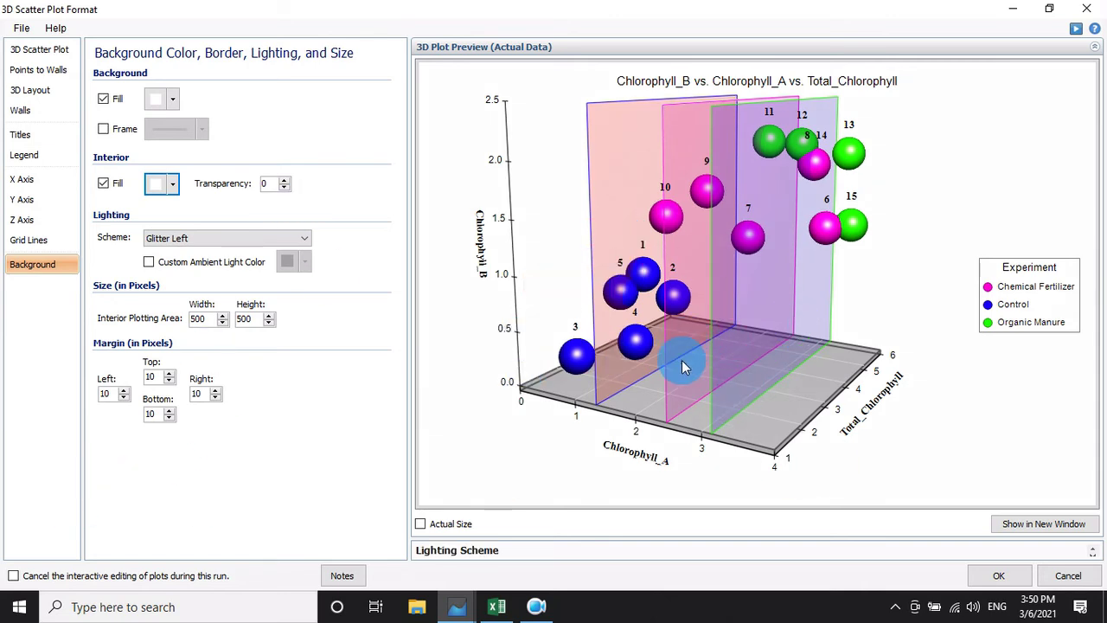
{"action": "left_click", "coordinate": [999, 577]}
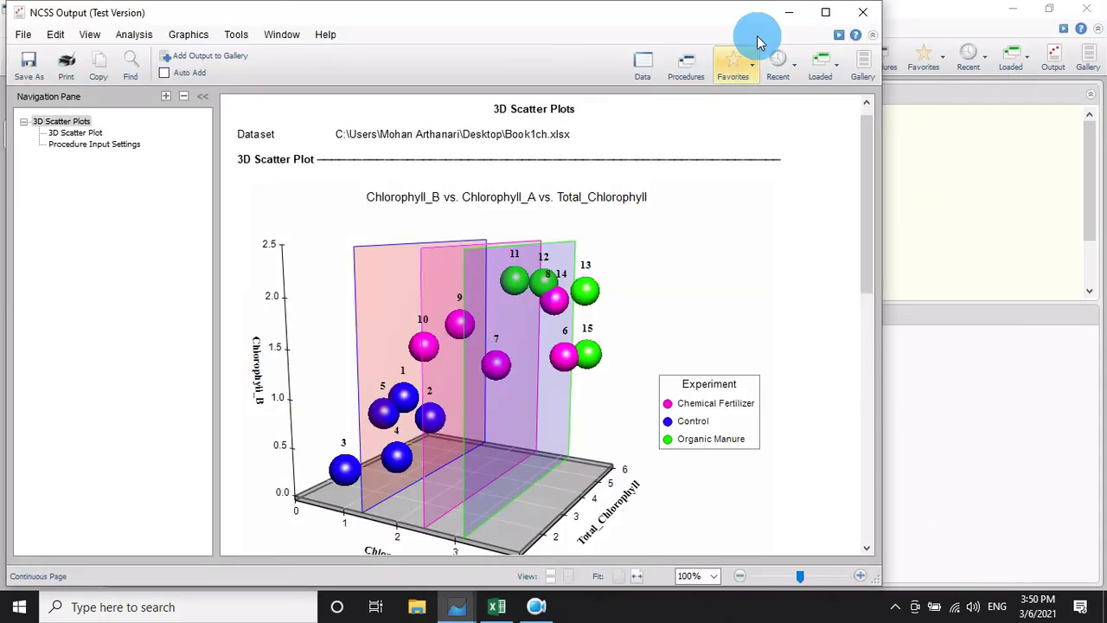
Step: Save the 3D scatter plot as JPEG image Image1 on the Desktop
{"action": "left_click", "coordinate": [813, 19]}
{"action": "double_click", "coordinate": [505, 333]}
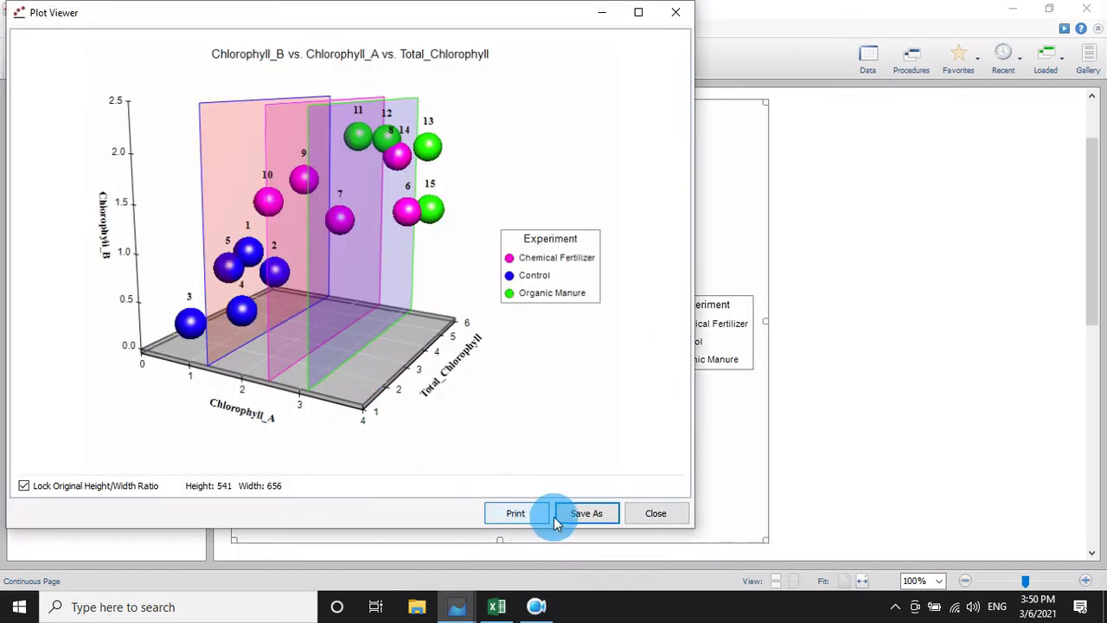
{"action": "left_click", "coordinate": [569, 518]}
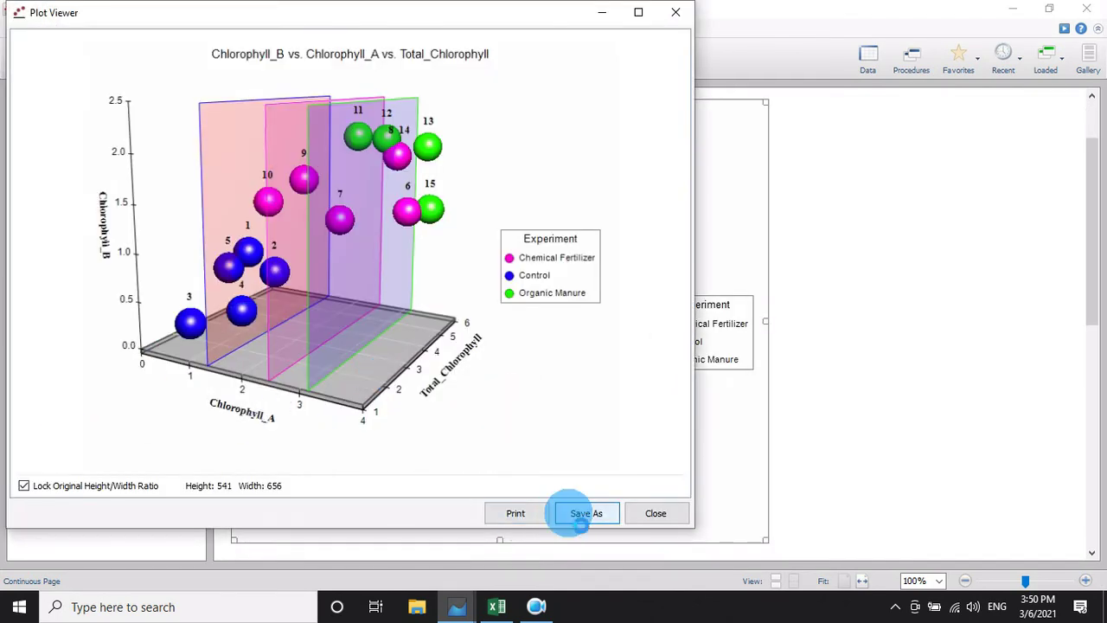
{"action": "left_click_drag", "start_coordinate": [205, 38], "coordinate": [440, 59]}
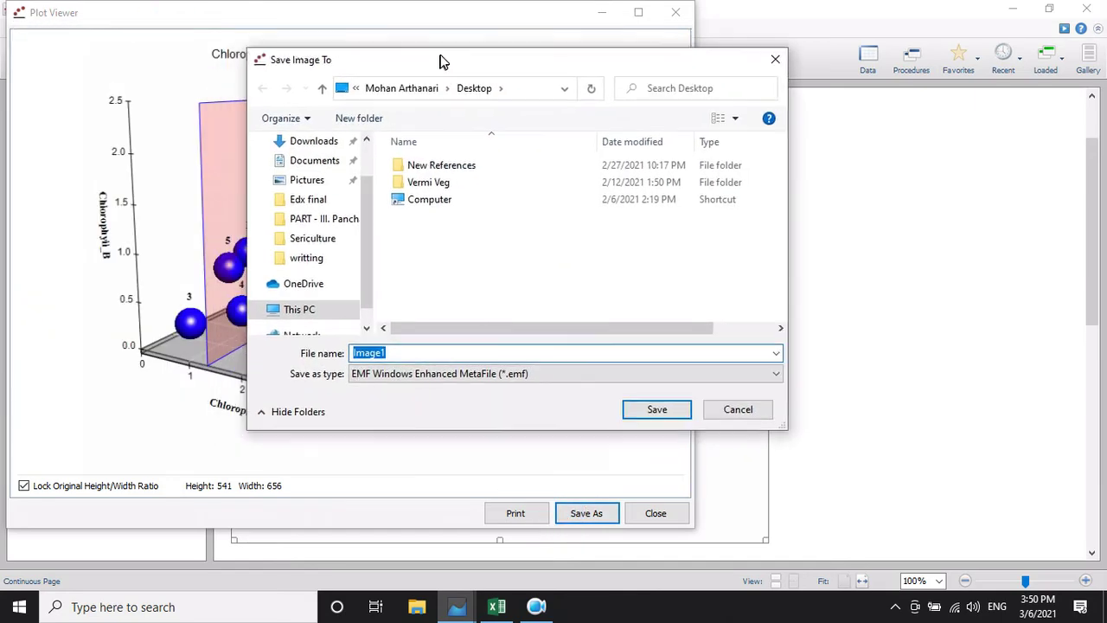
{"action": "left_click", "coordinate": [421, 373]}
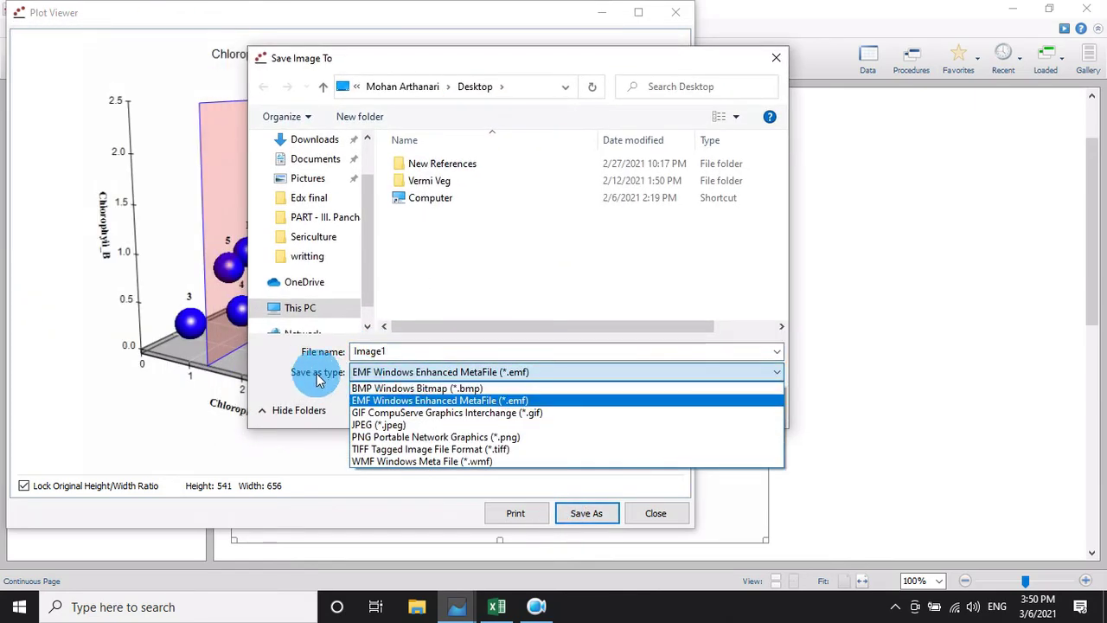
{"action": "left_click", "coordinate": [383, 425]}
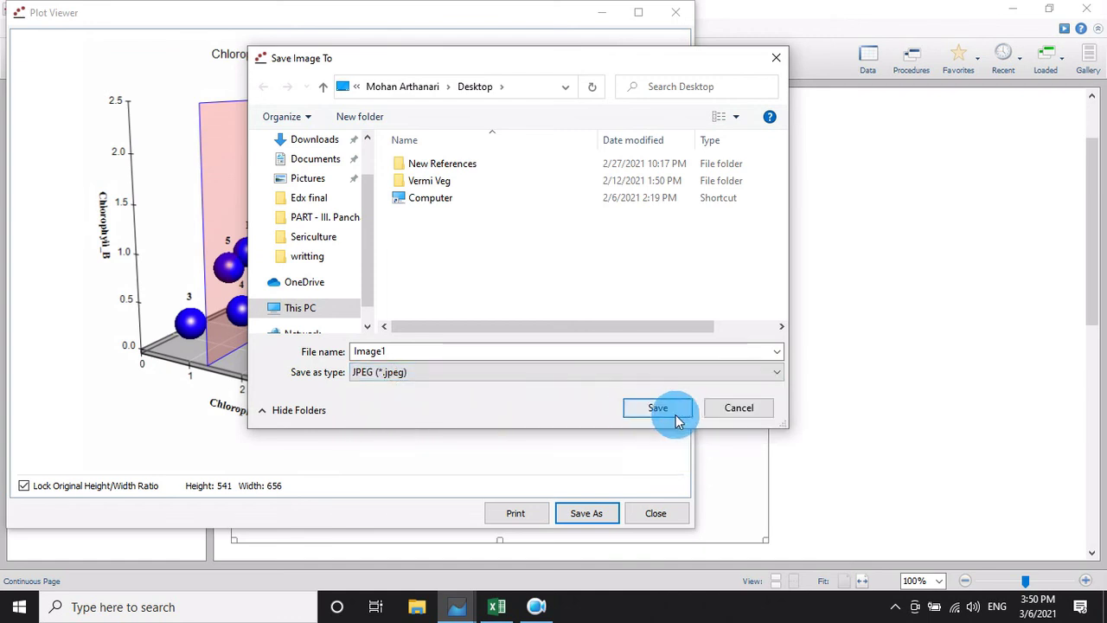
{"action": "left_click", "coordinate": [677, 414]}
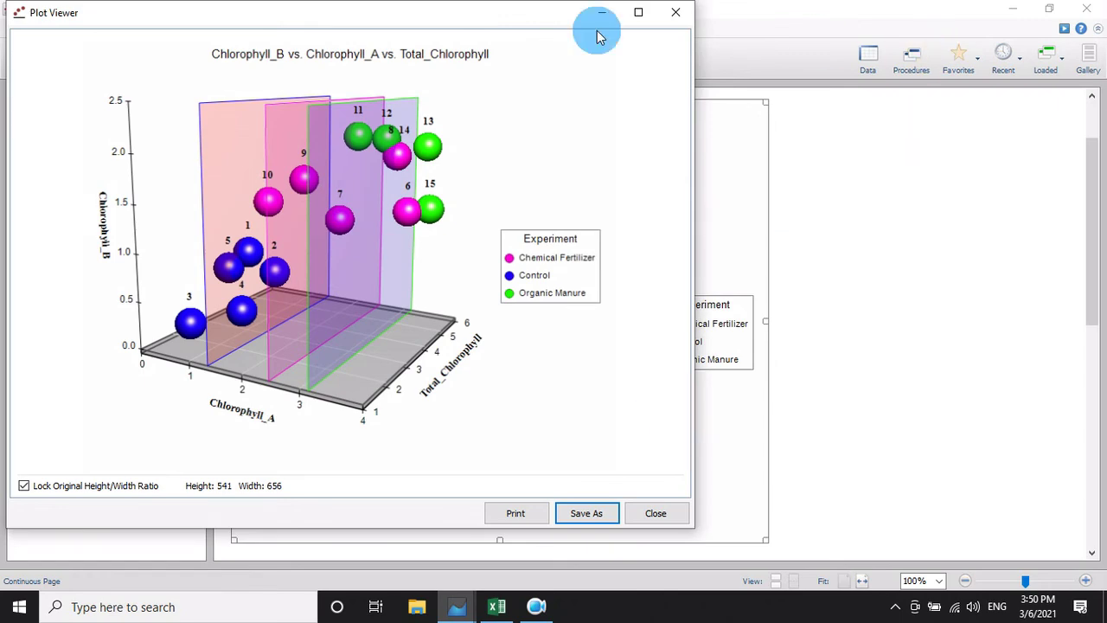
Step: Close the plot viewer, output and procedure windows to return to the Book1ch data sheet
{"action": "left_click", "coordinate": [679, 20]}
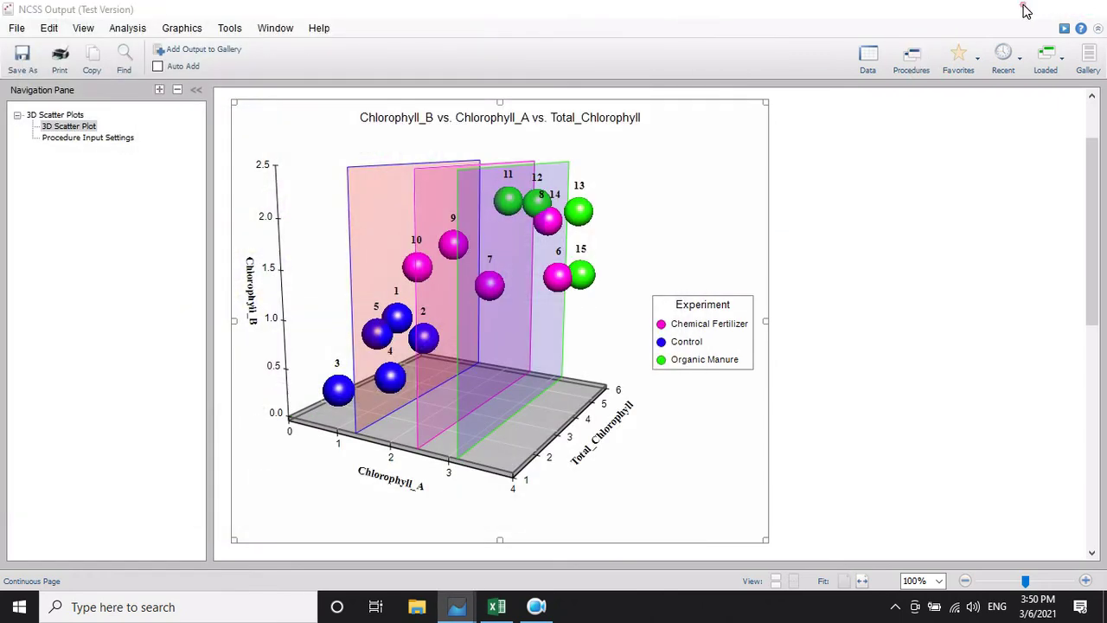
{"action": "left_click", "coordinate": [1025, 11]}
{"action": "left_click", "coordinate": [1001, 12]}
{"action": "left_click", "coordinate": [1007, 14]}
{"action": "left_click", "coordinate": [761, 242]}
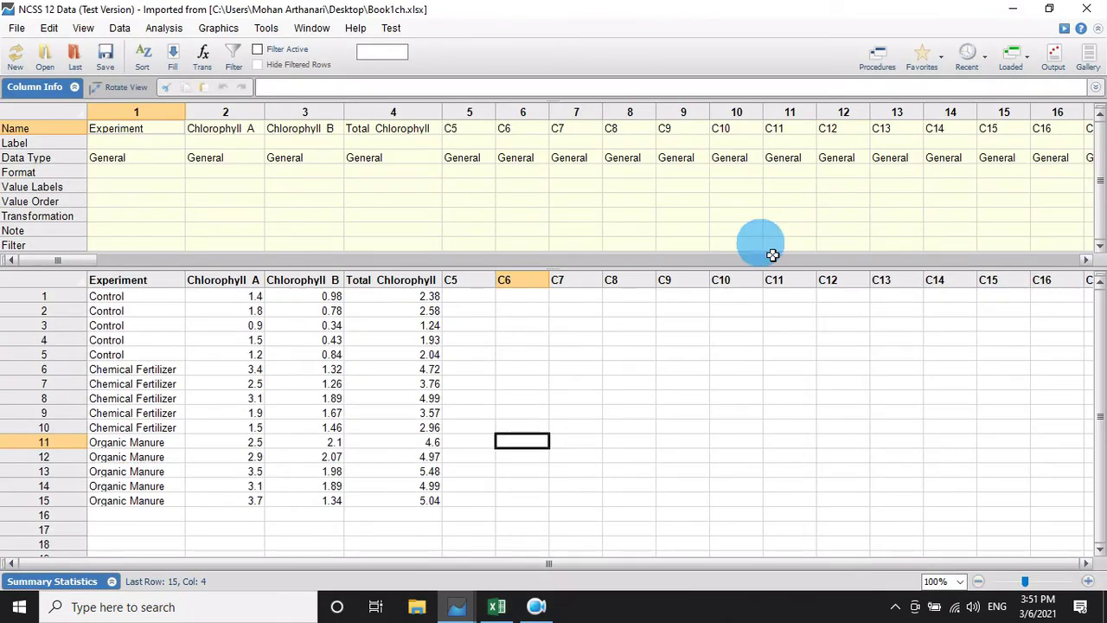